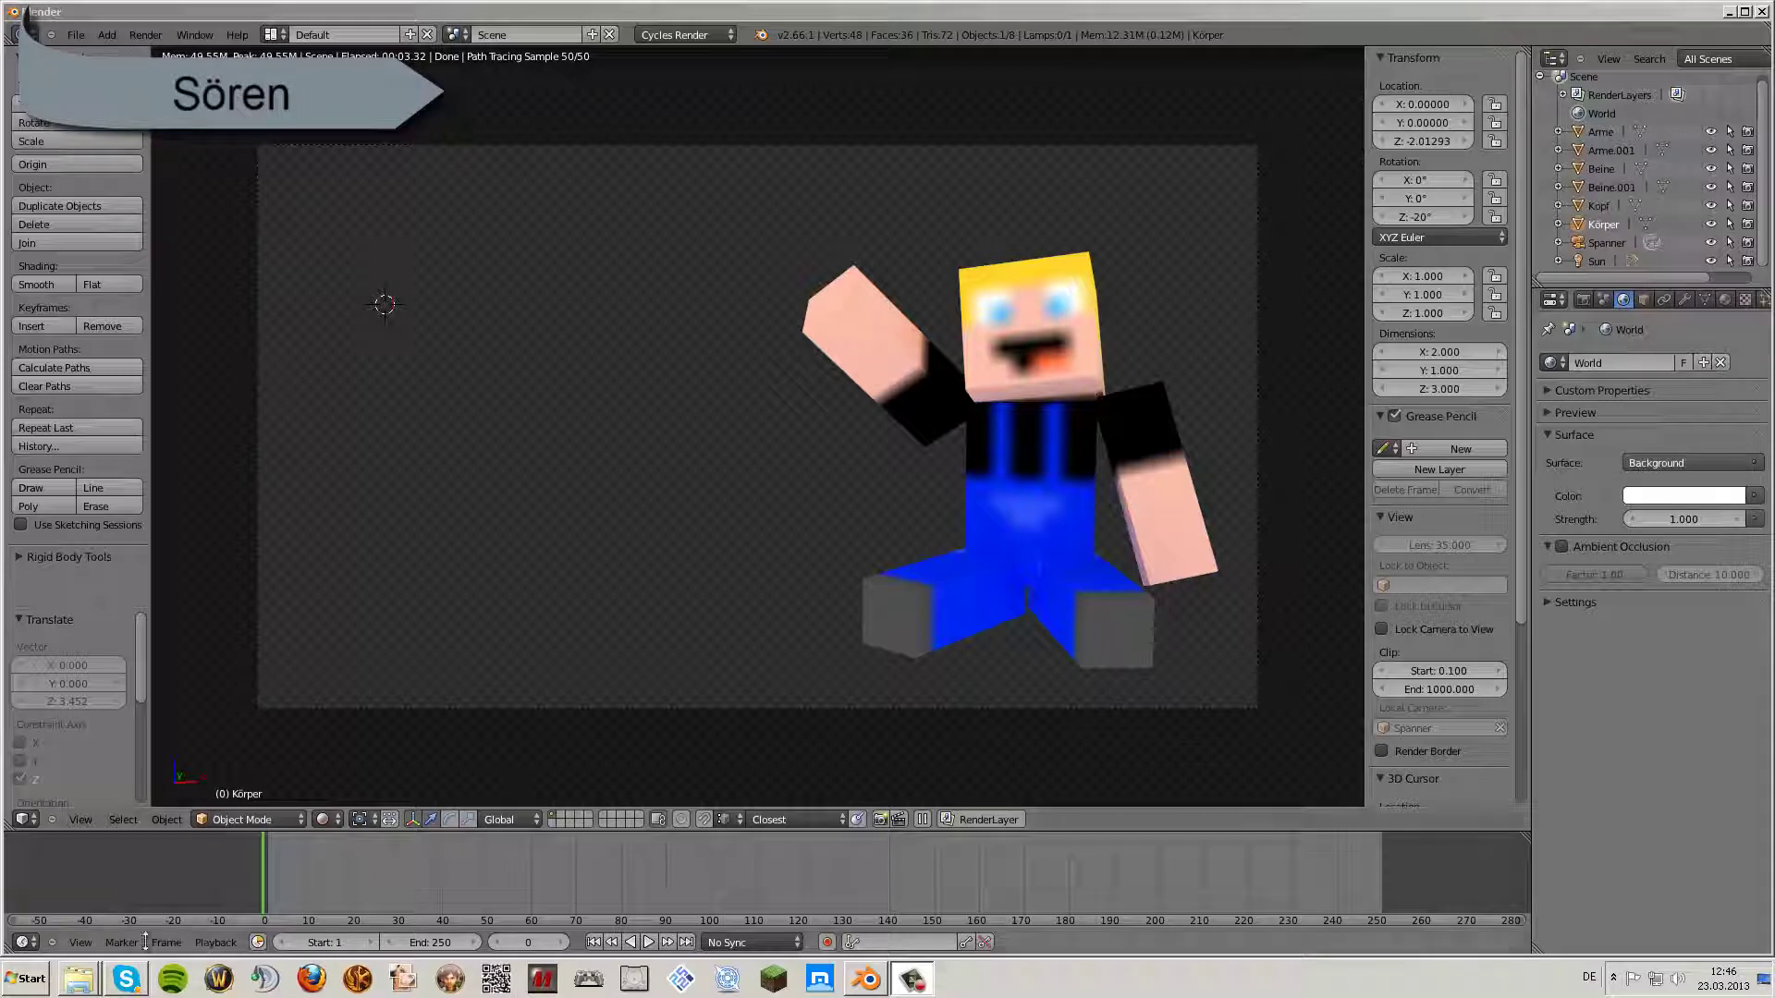
- Bring up the Lets Blender Together folder holding SKIN, SKIN2 and Startfile
mouse_move(78, 978)
click(99, 938)
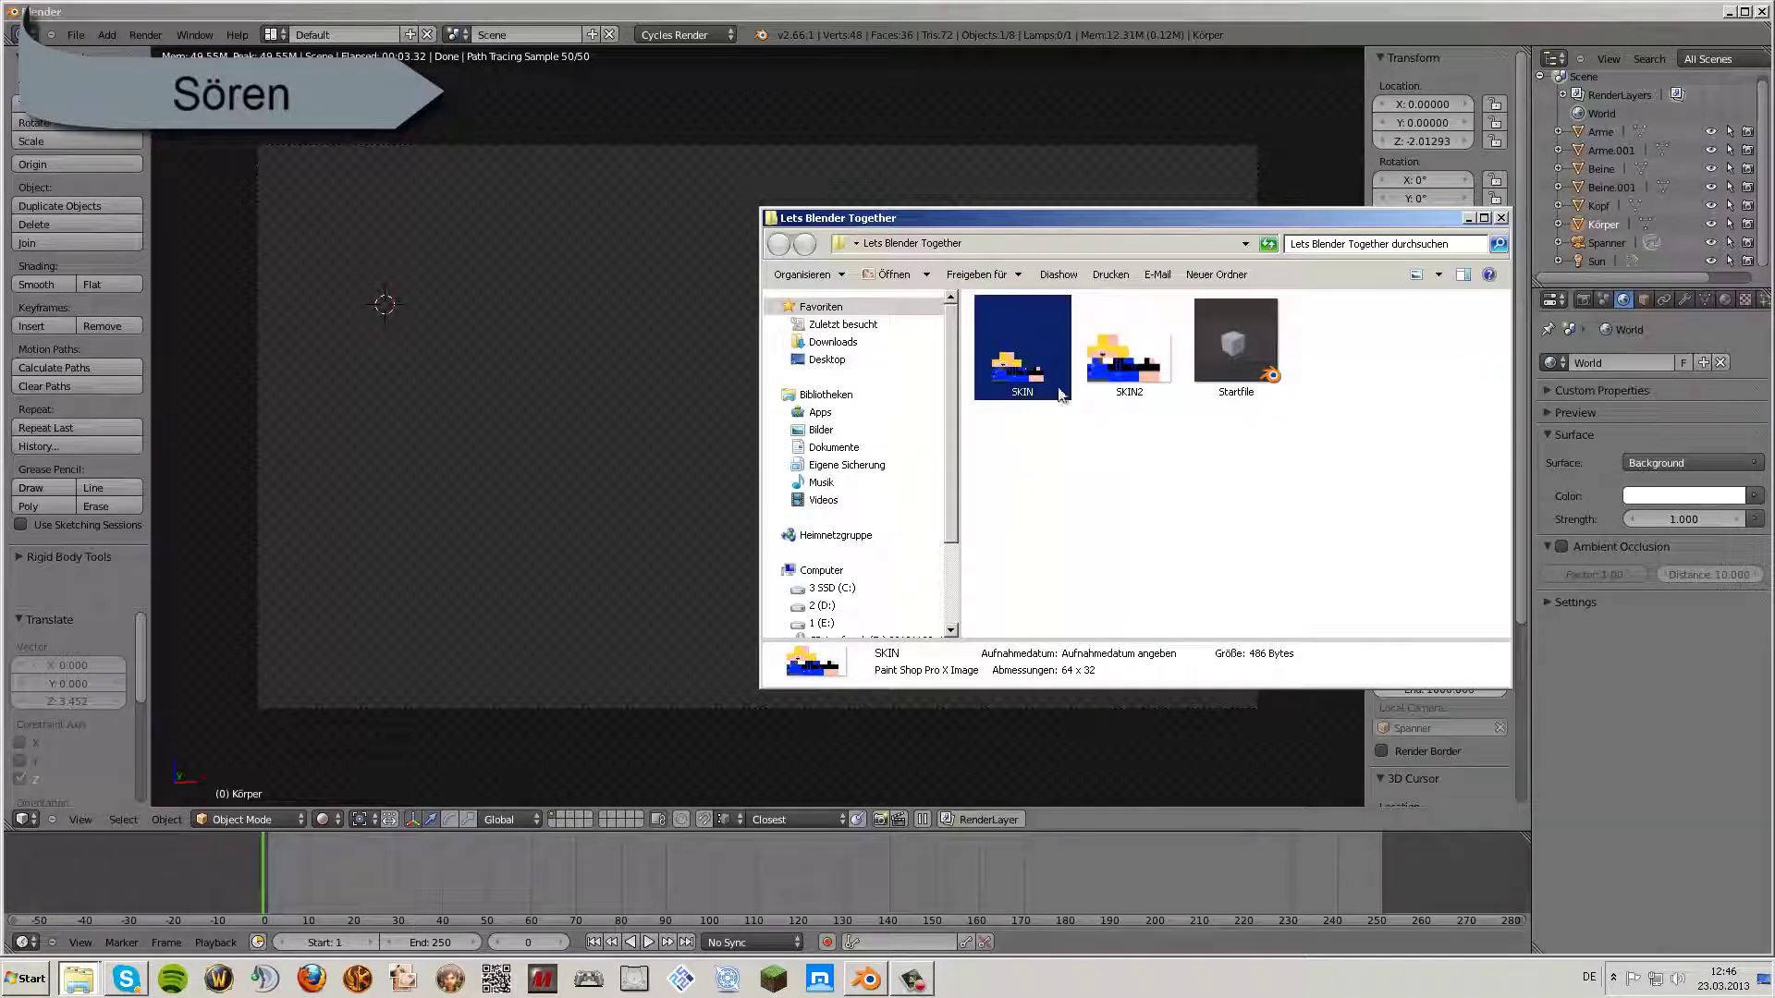
- Preview SKIN in Windows Photo Viewer, flip to SKIN2 and back, then close the viewer
right_click(1045, 357)
click(1117, 438)
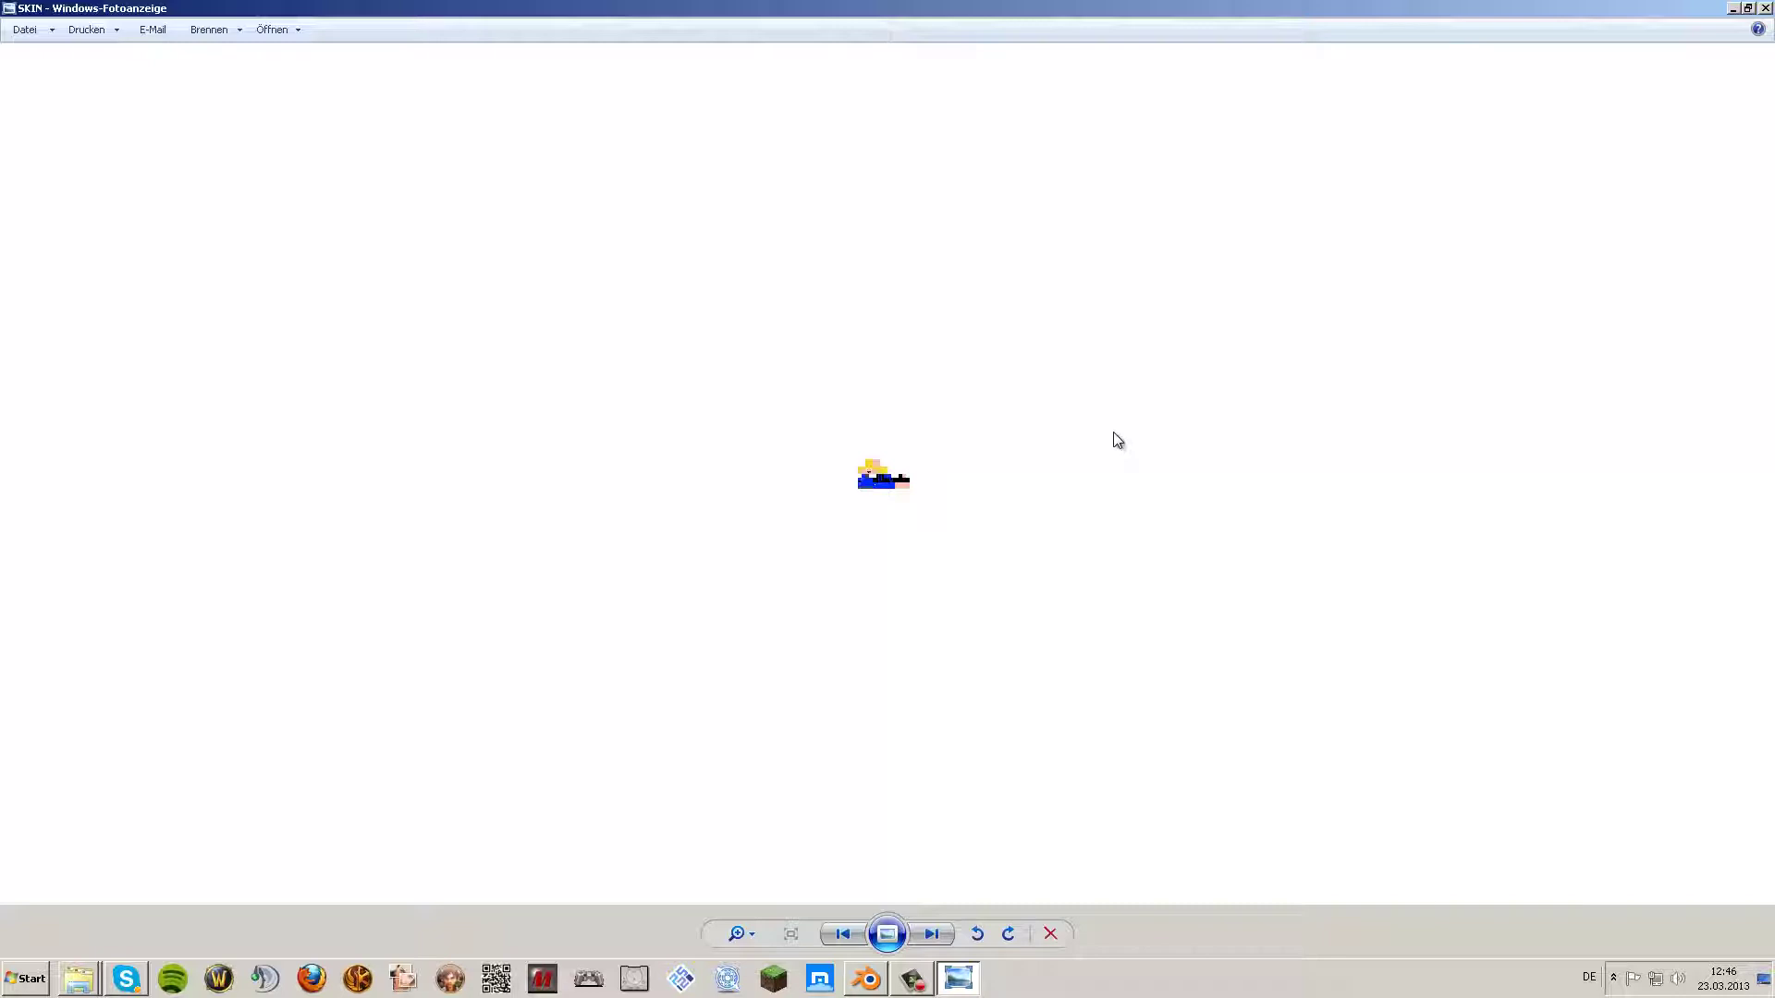
key(Right)
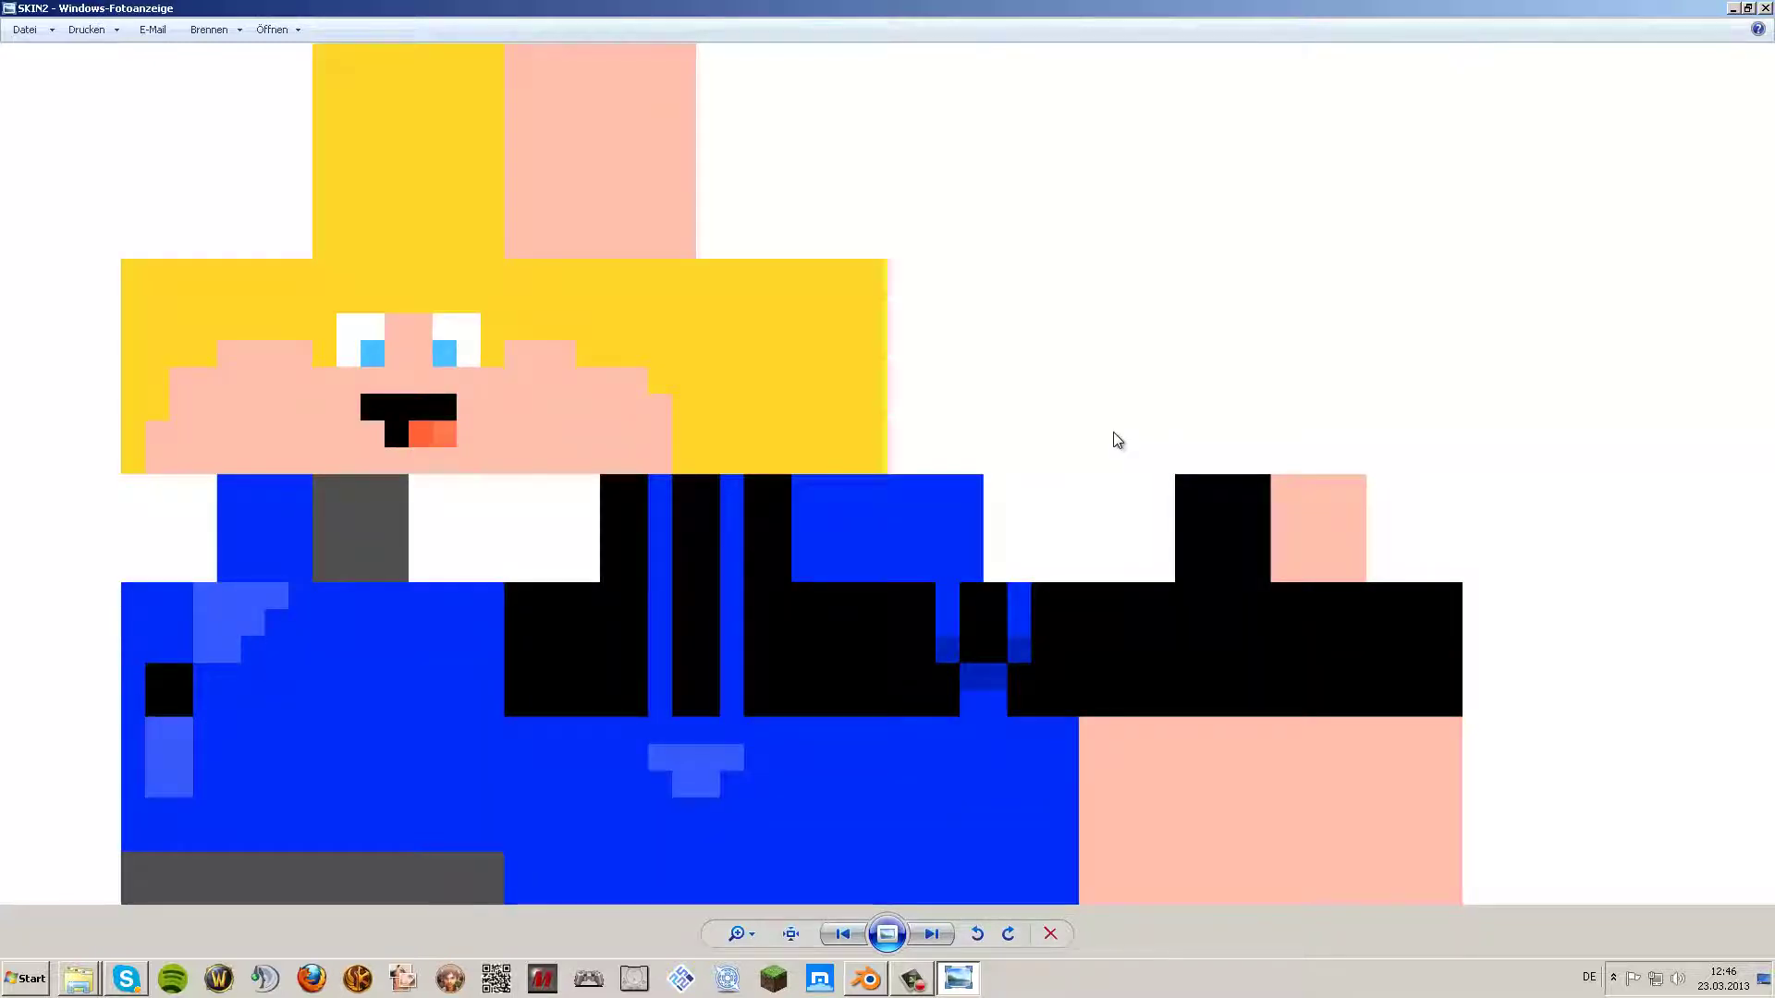
key(Left)
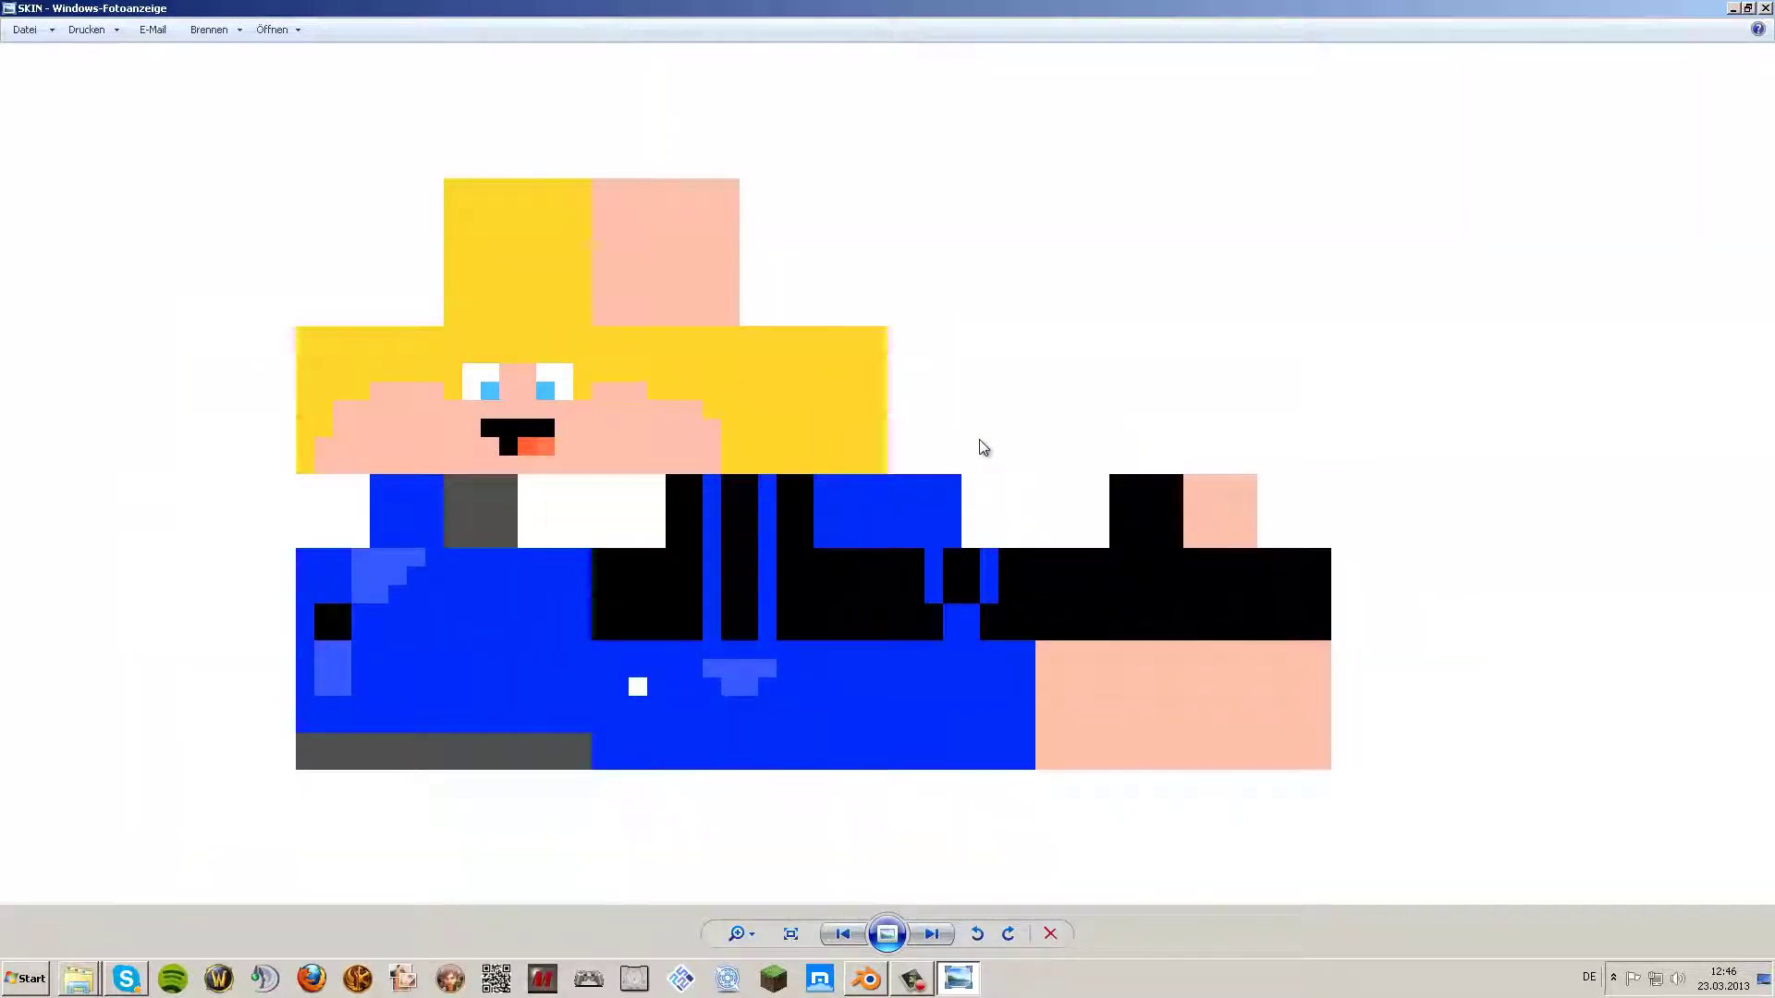
click(1765, 9)
right_click(1015, 357)
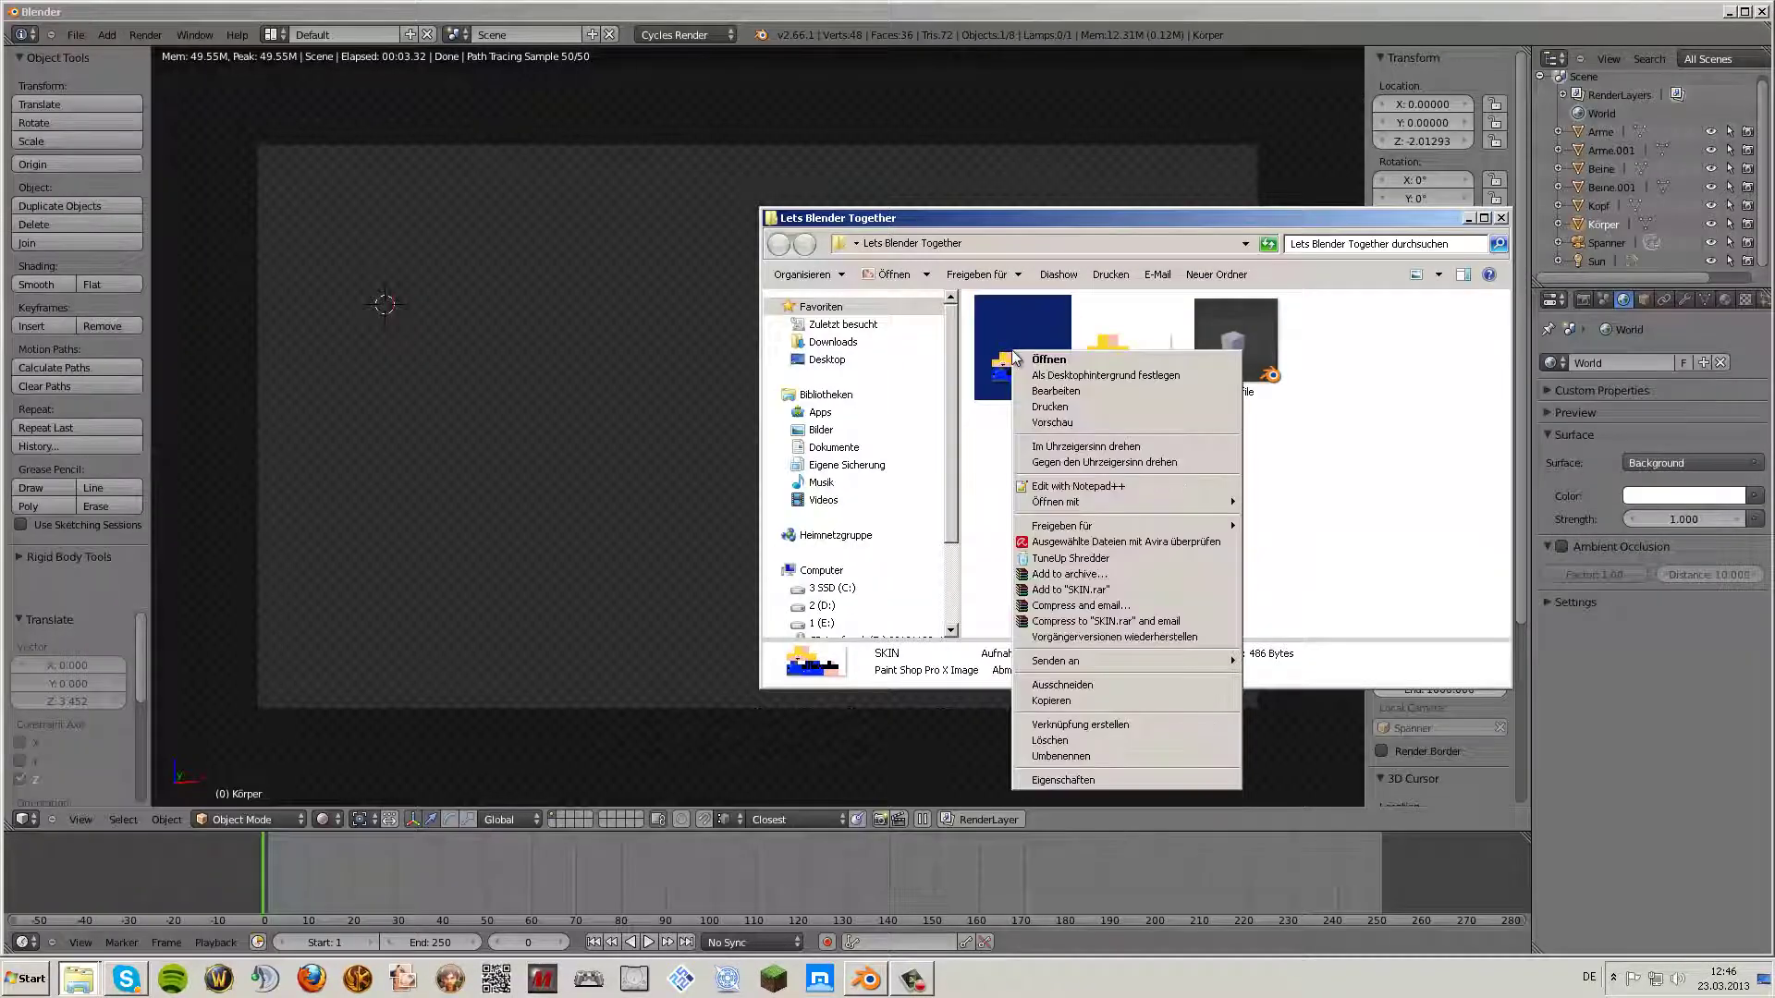
- Open SKIN in Paint and resize it in pixels to 3200 wide, with aspect ratio unlocked
click(1046, 394)
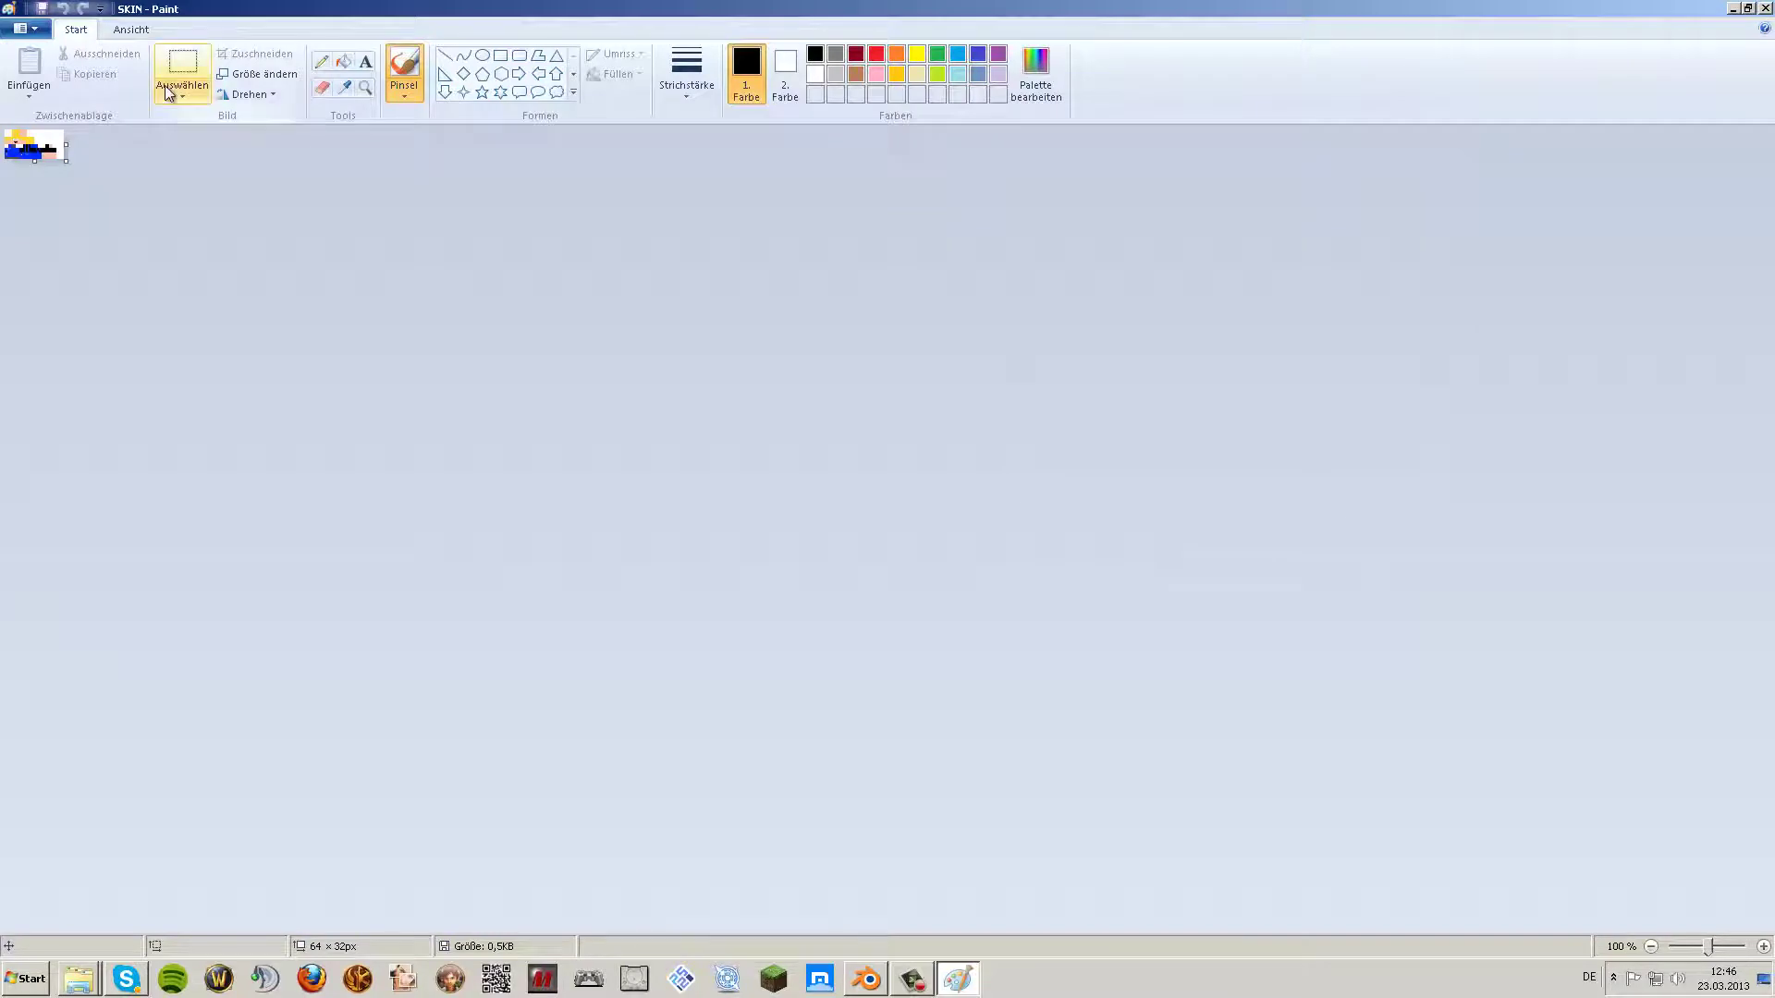
click(233, 79)
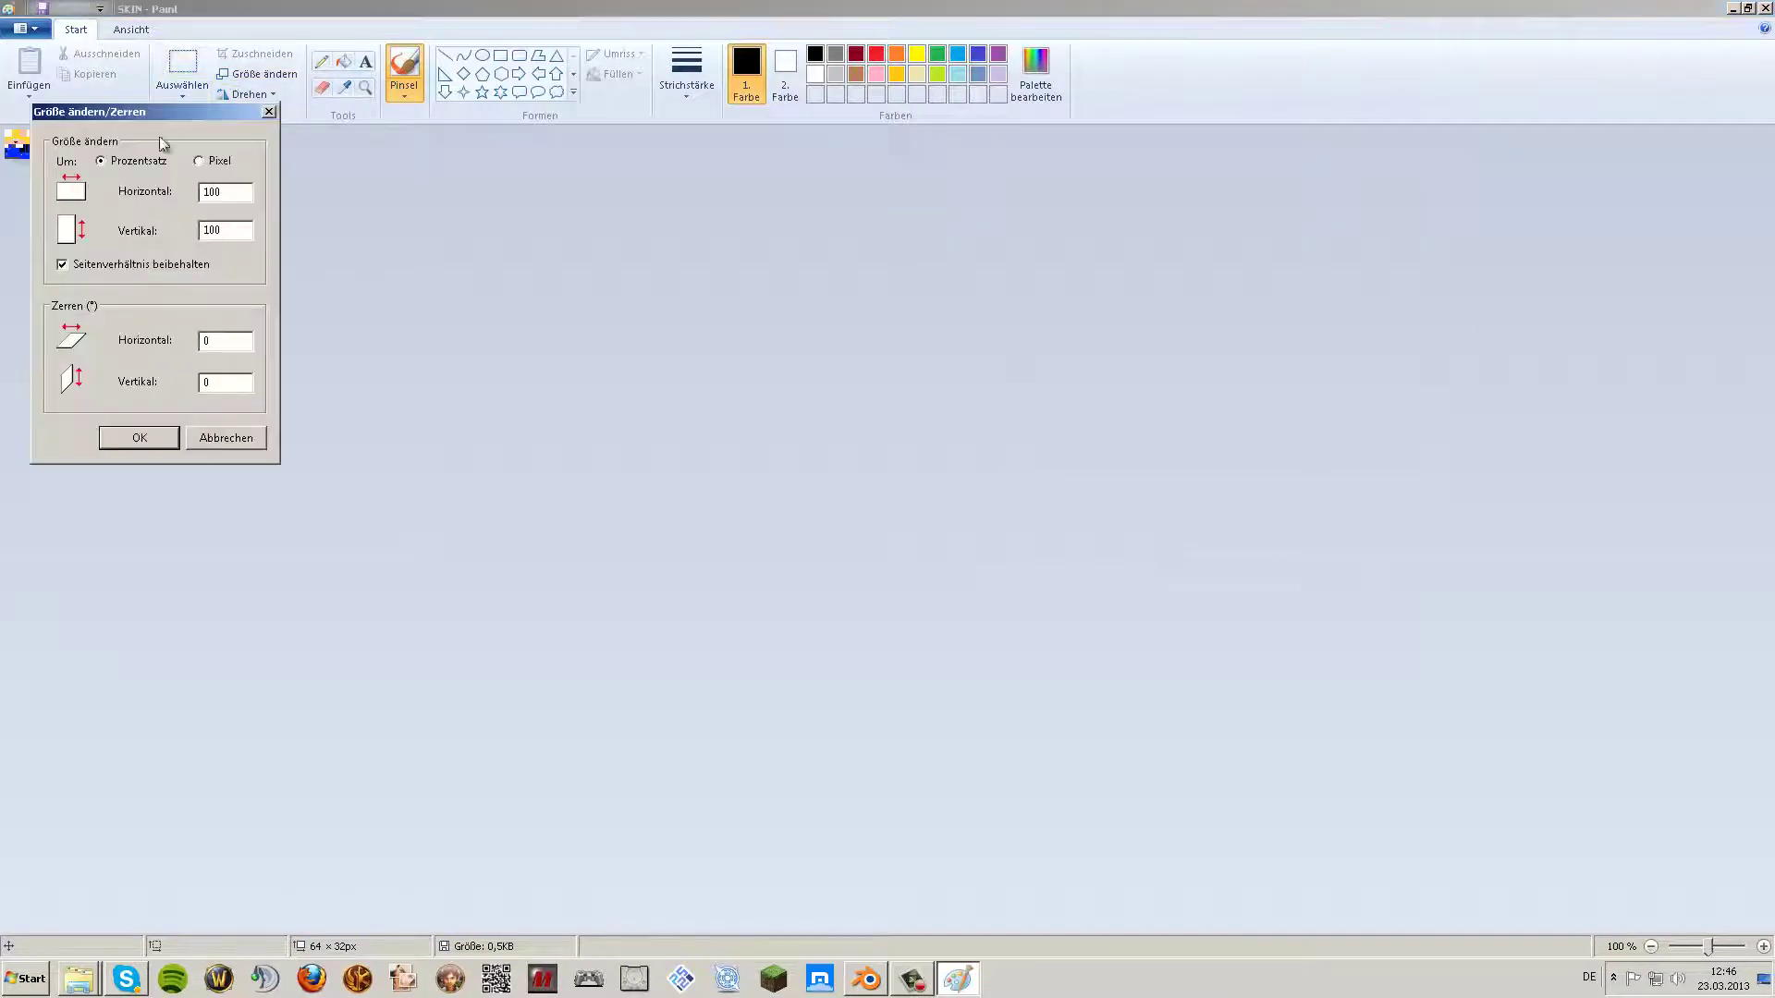
click(198, 161)
double_click(222, 191)
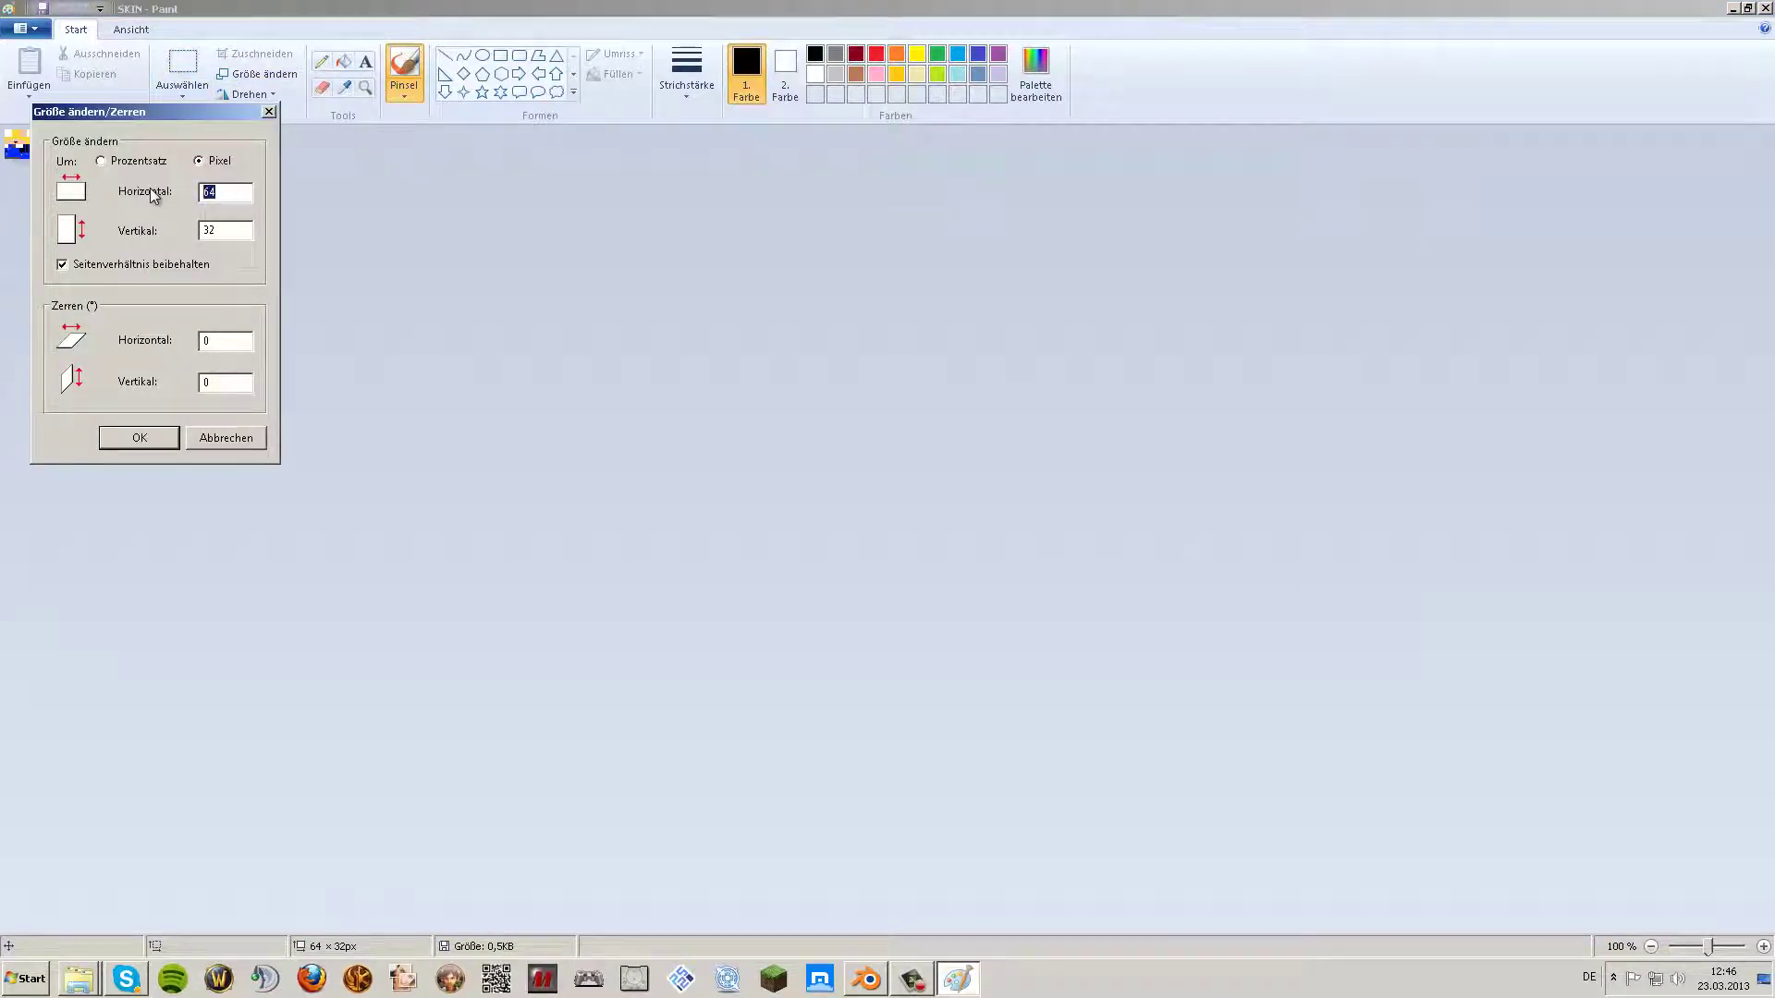
text(3200)
click(63, 264)
drag(239, 230, 211, 232)
text(8)
text(00)
key(Return)
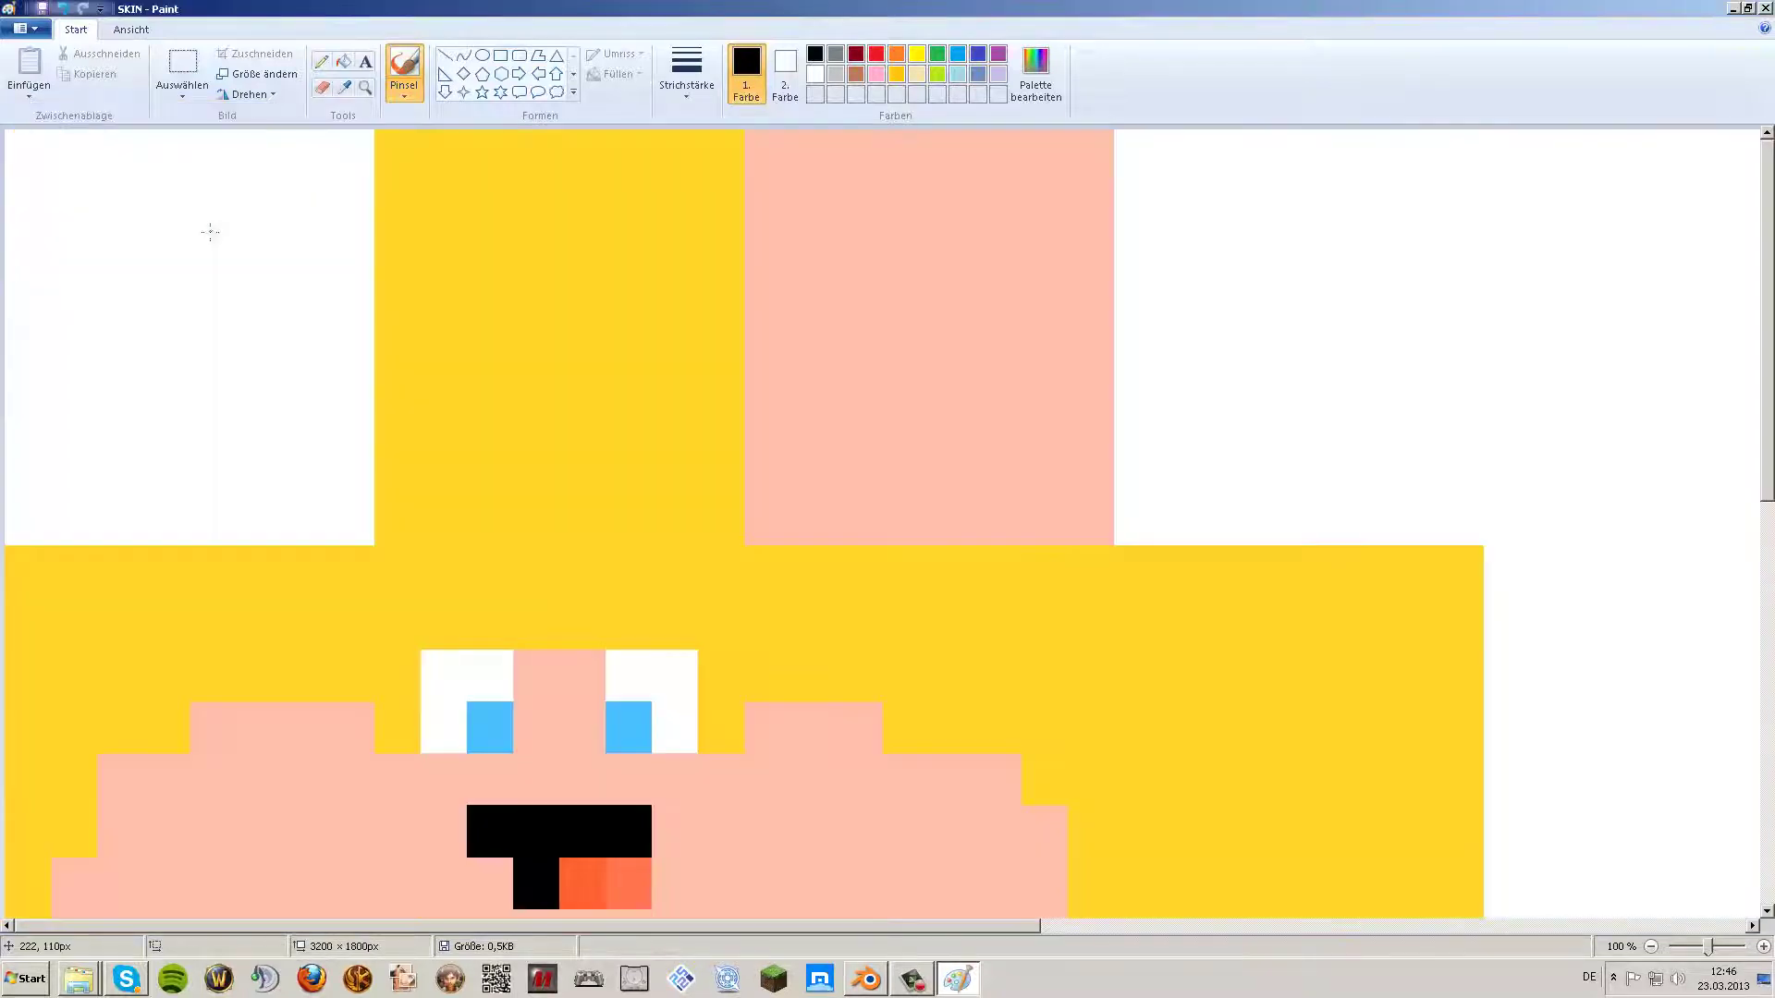
- Look over the enlarged skin, then close Paint choosing Don't Save
scroll(209, 231, down, 5)
scroll(258, 268, up, 3)
scroll(278, 277, up, 2)
scroll(305, 303, down, 5)
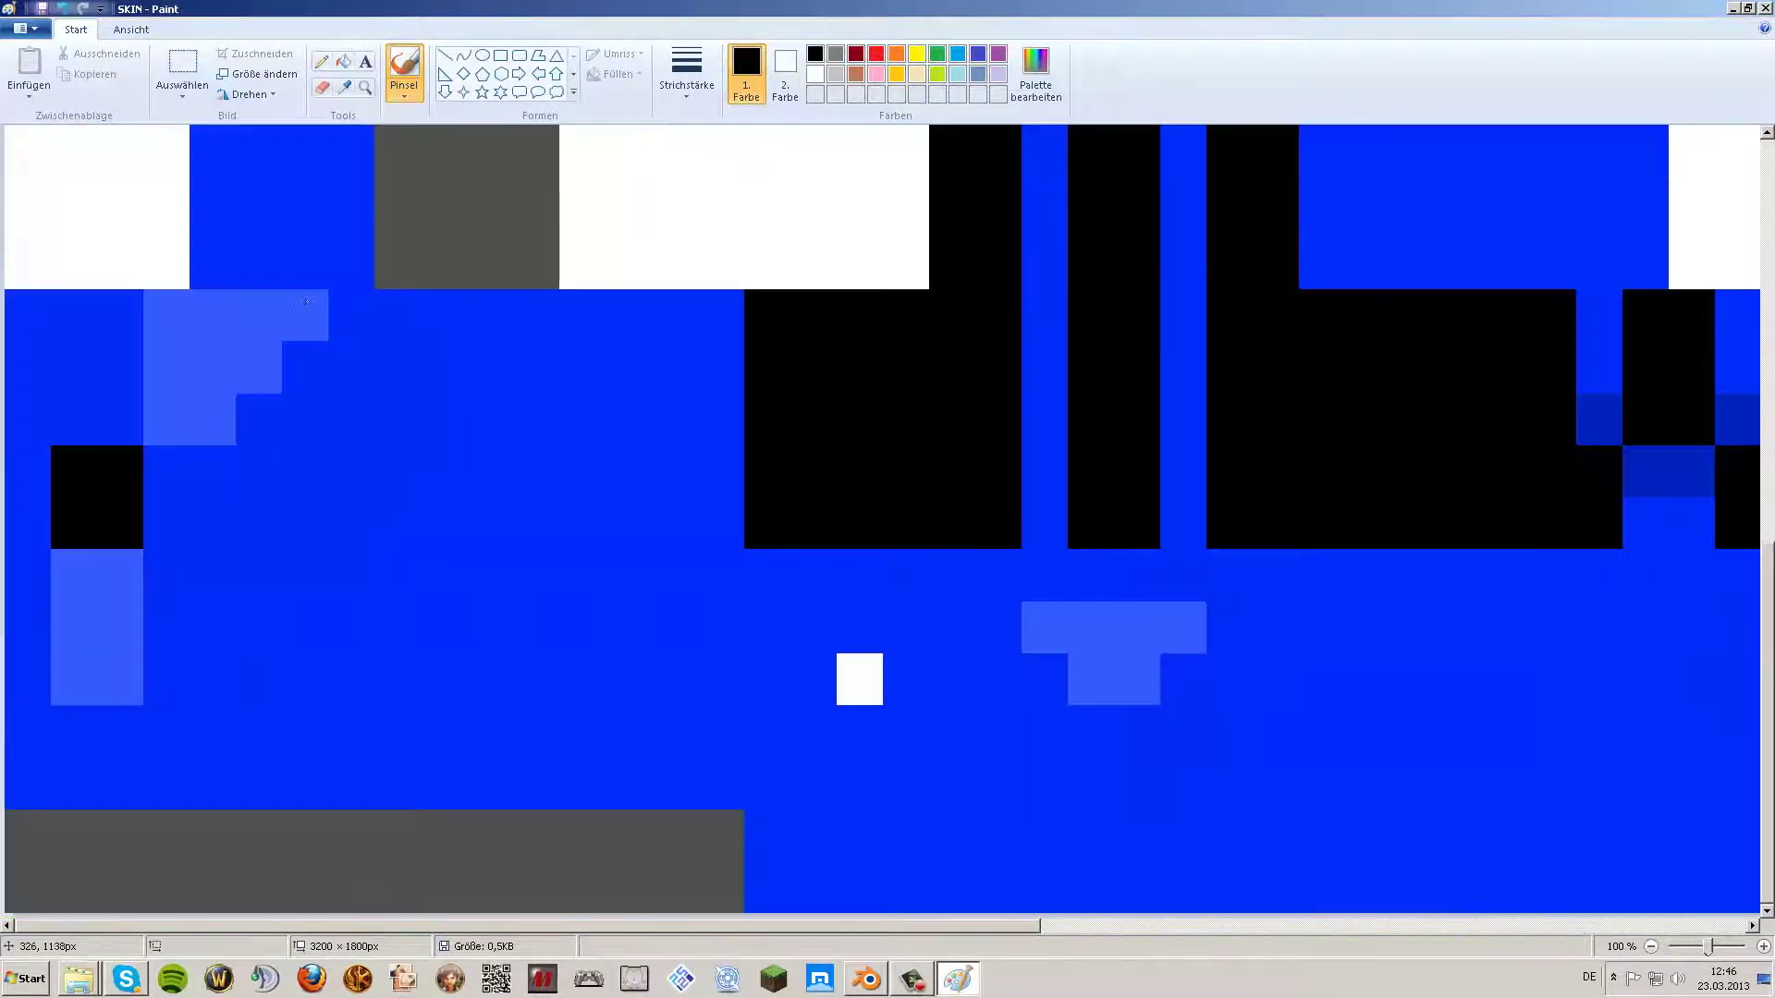
click(1764, 8)
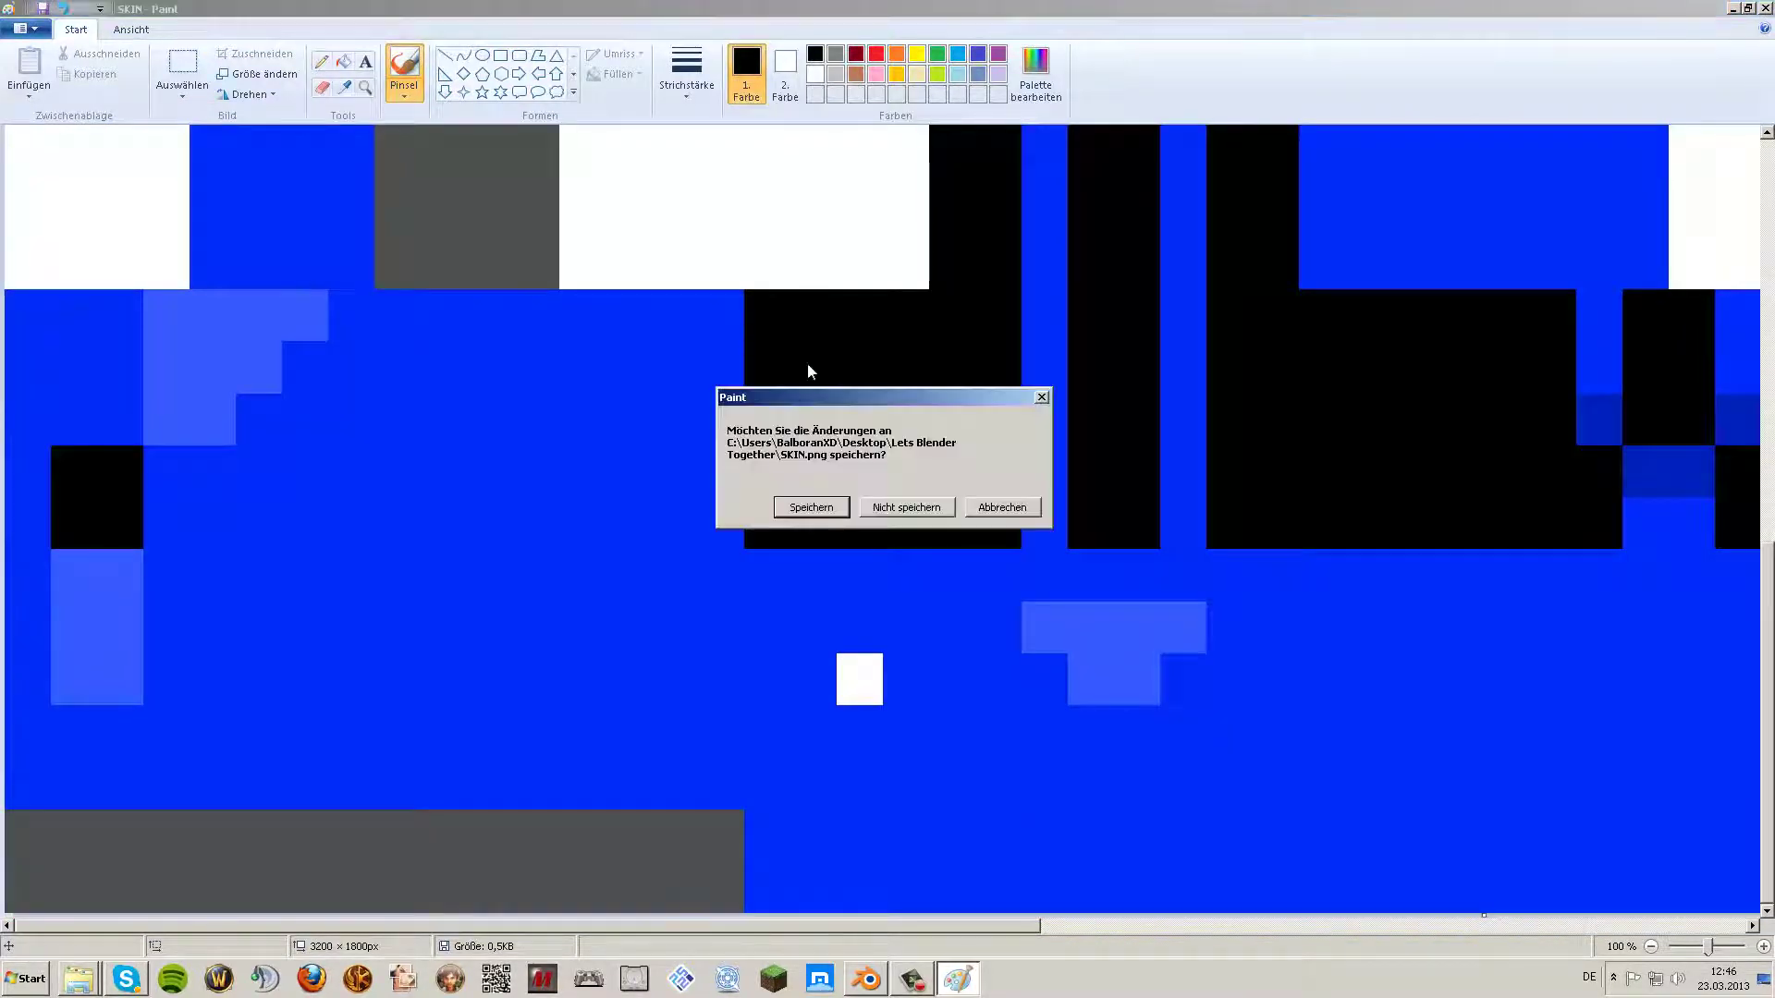
click(910, 508)
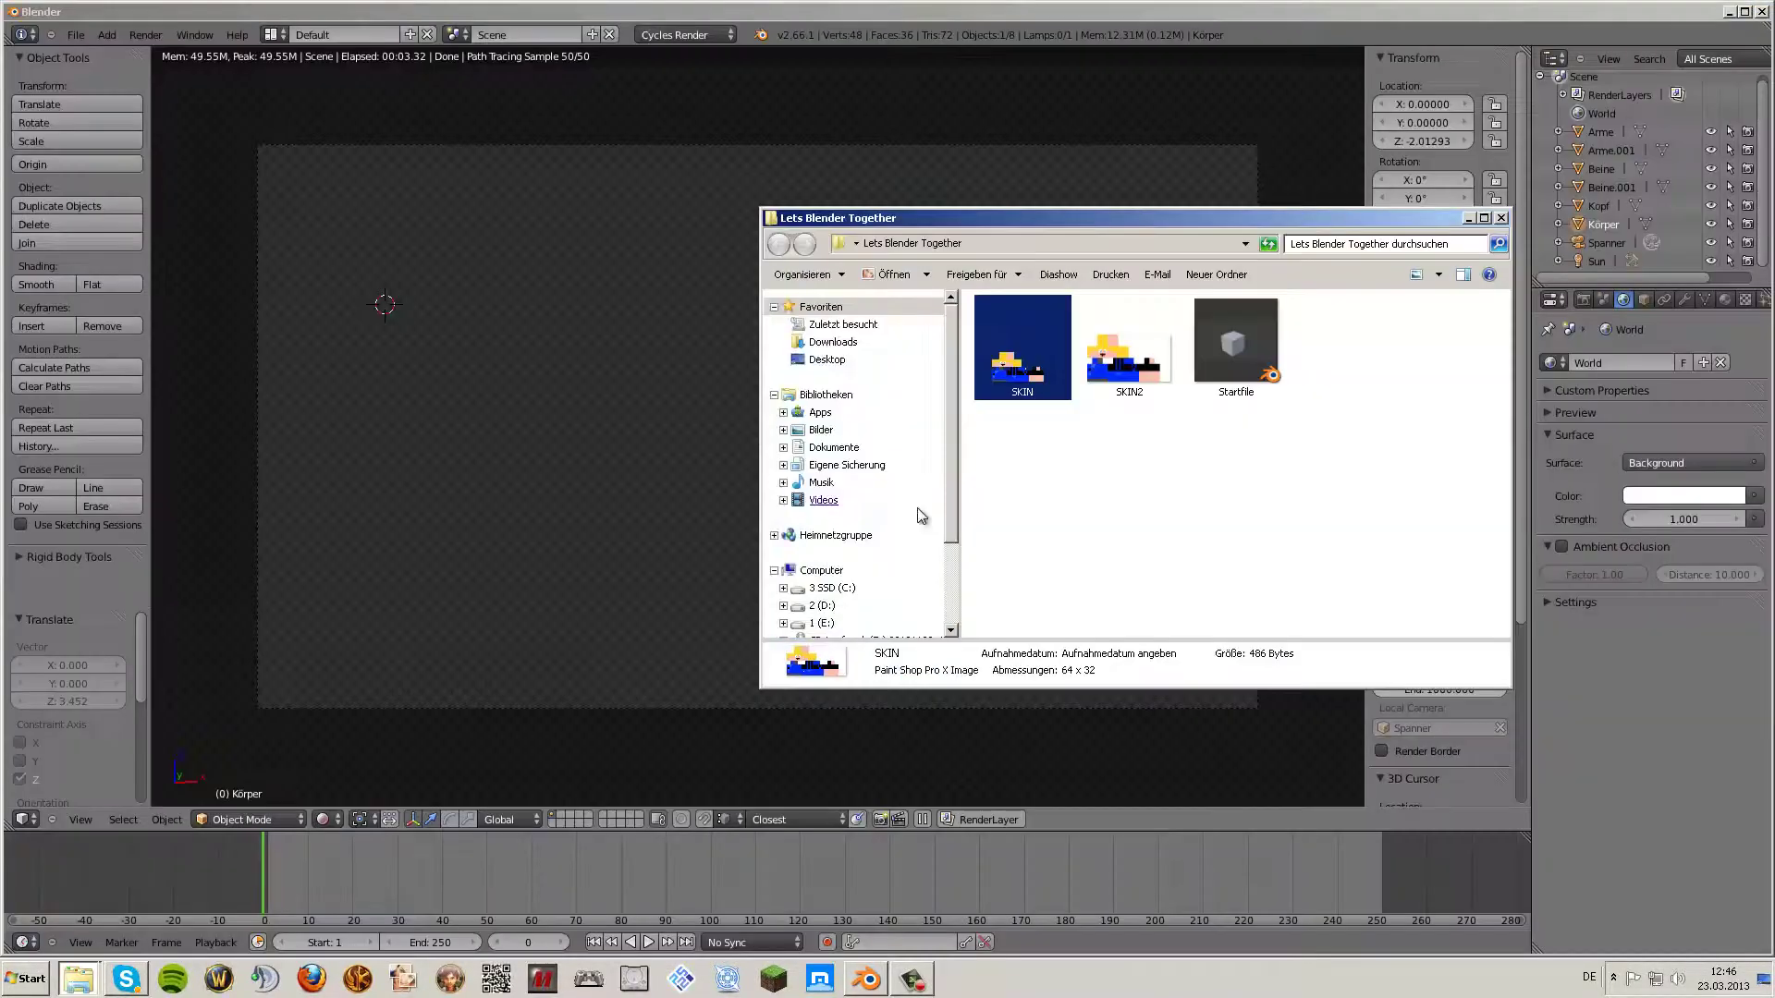
- Close the folder, select the head object Kopf, and set viewport shading to Solid
click(1500, 218)
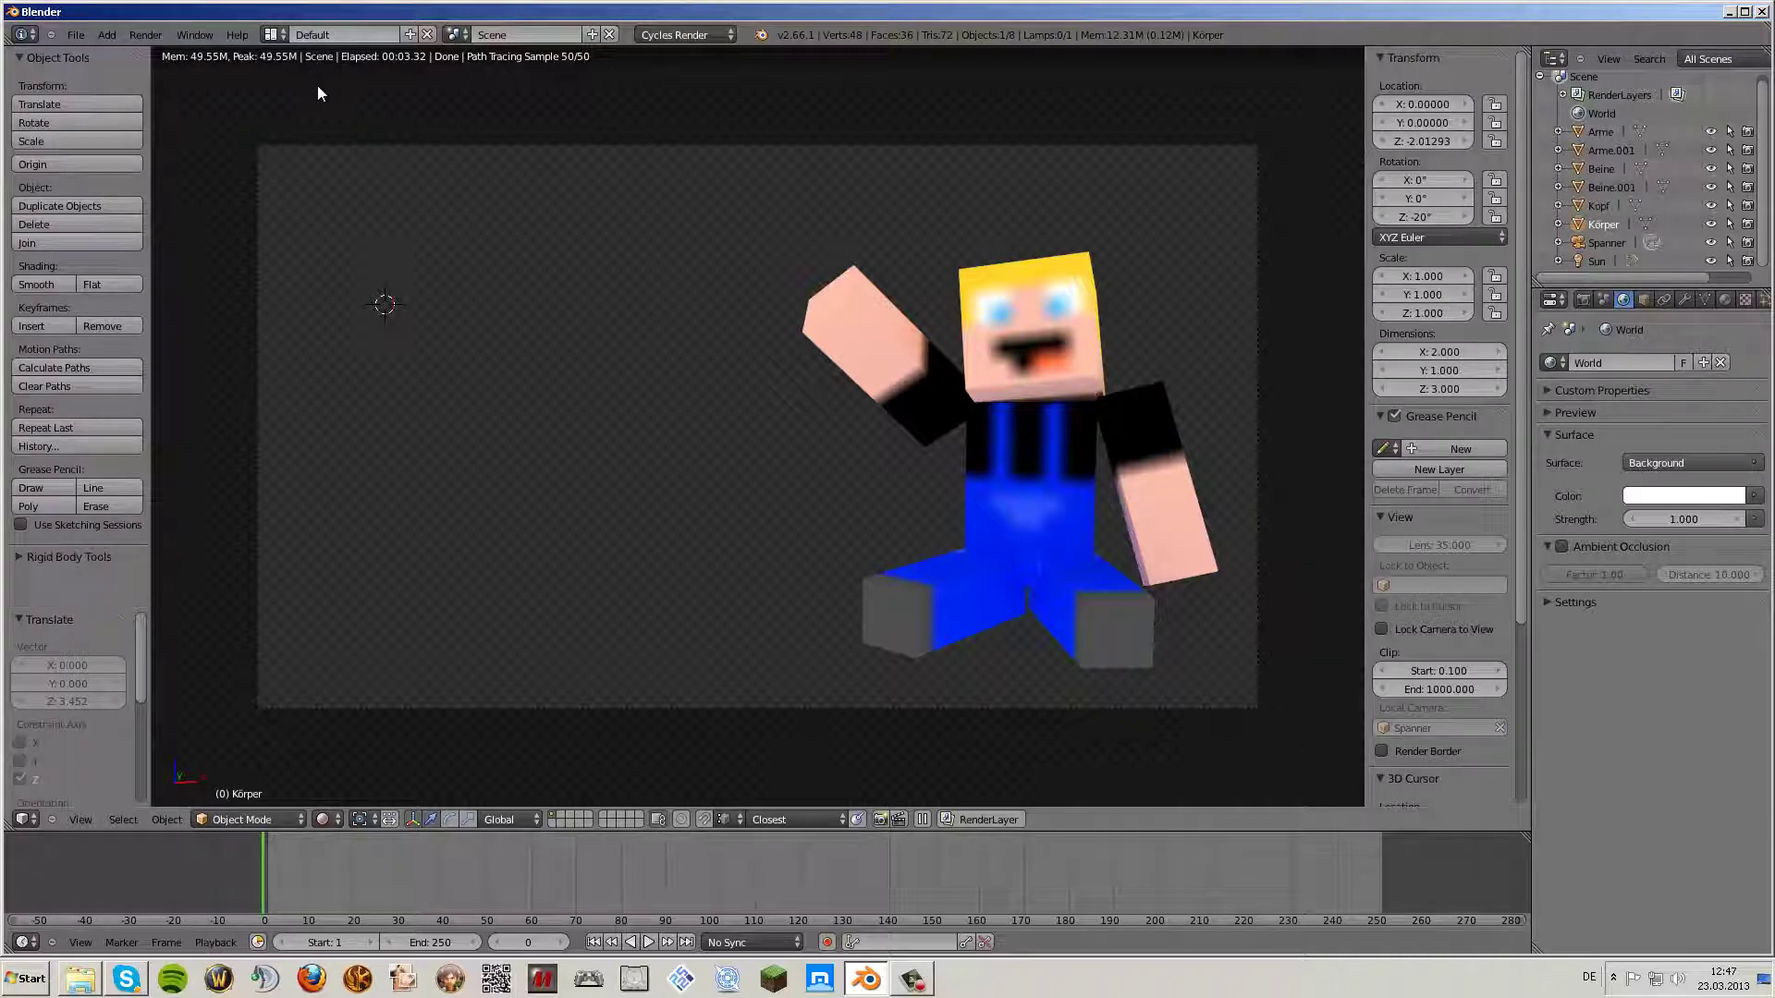
right_click(1079, 339)
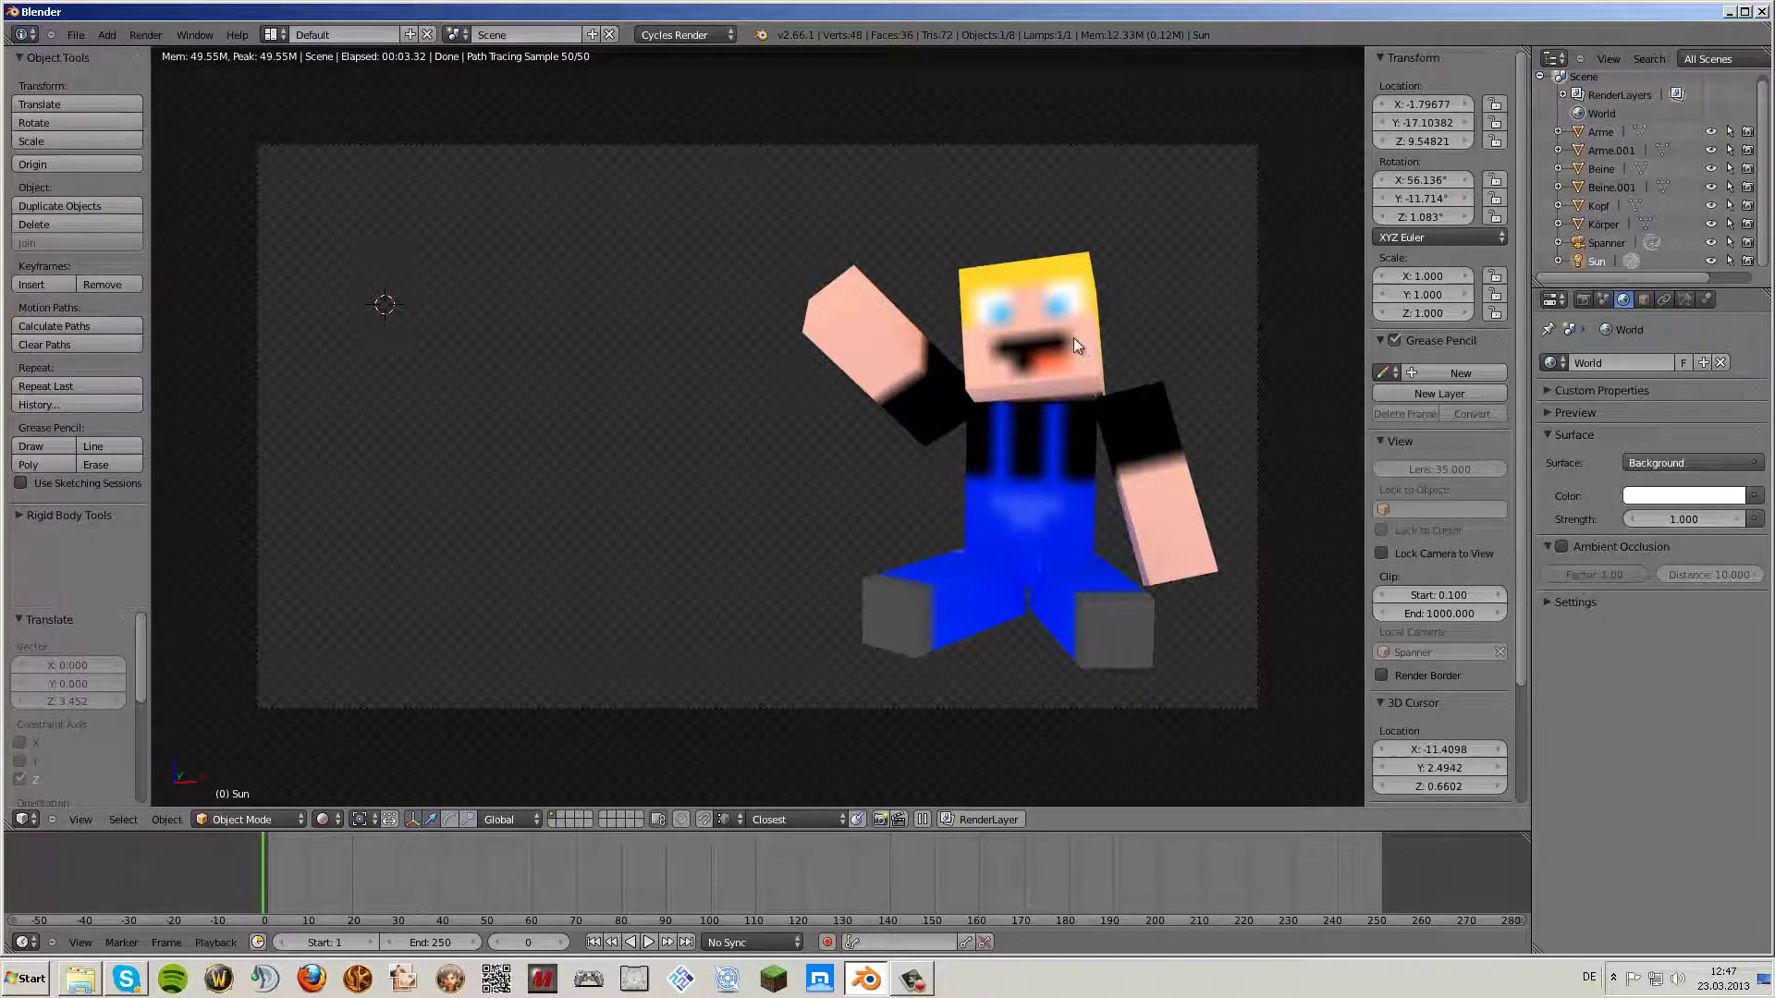
right_click(1060, 342)
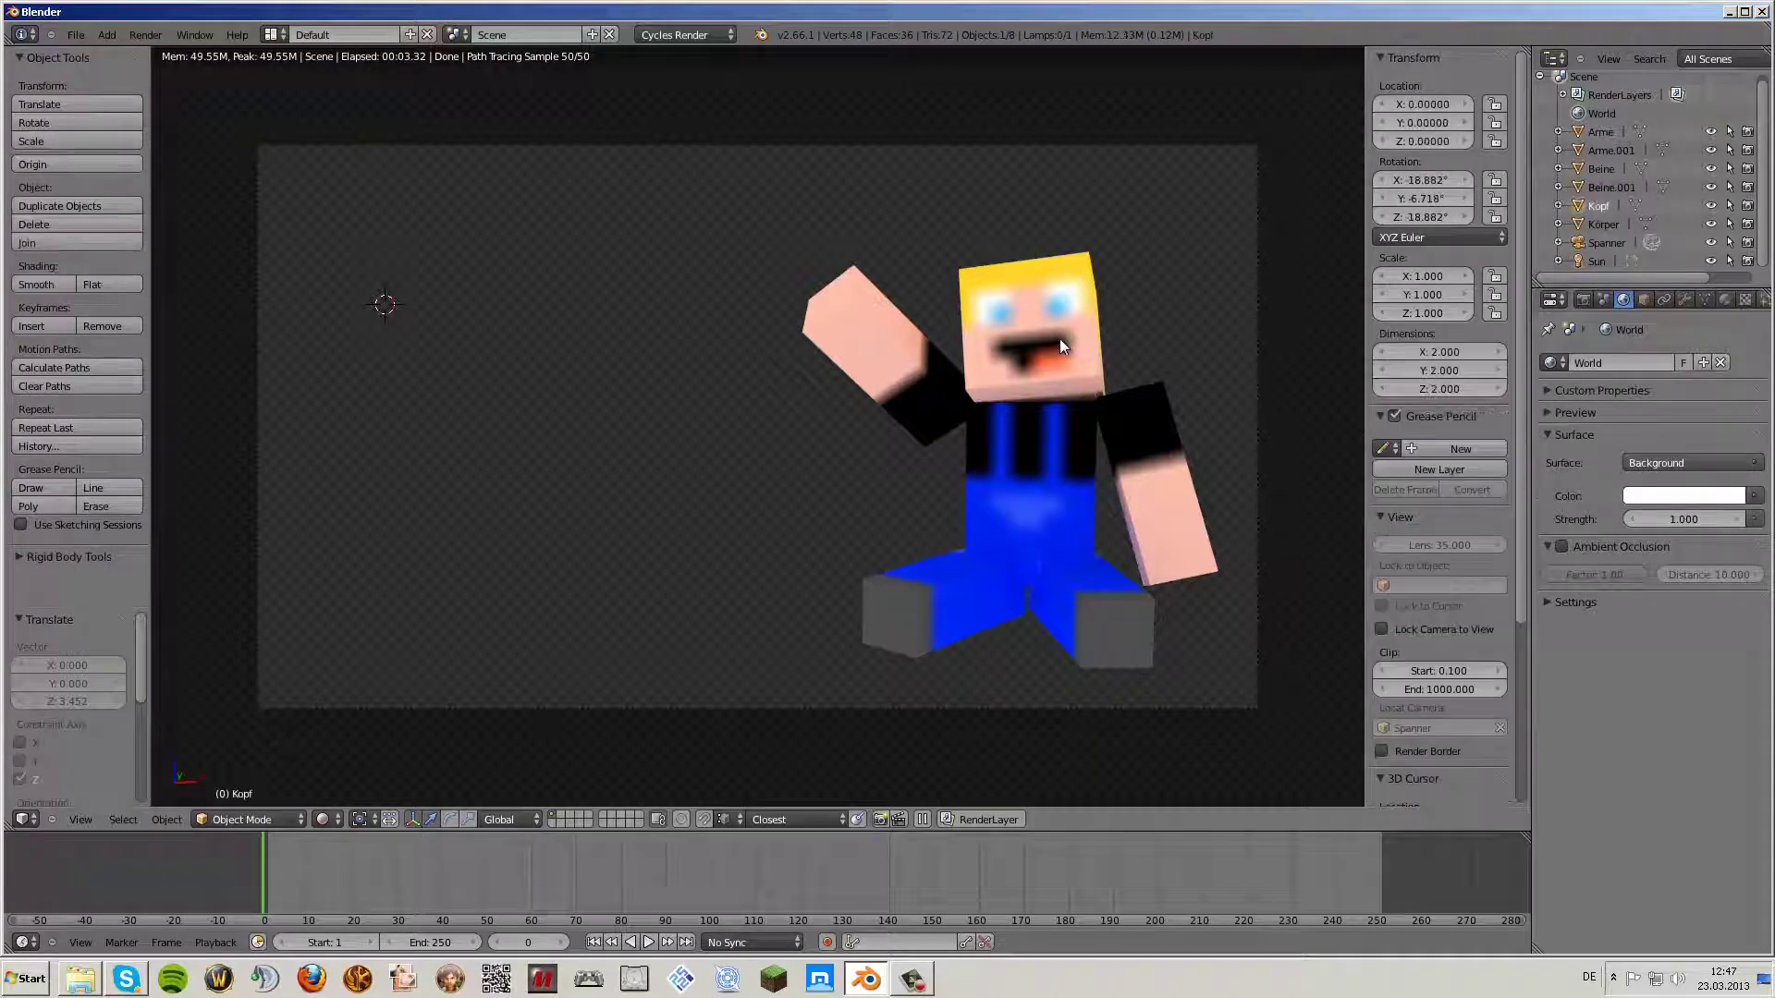
click(1051, 321)
click(325, 819)
click(352, 760)
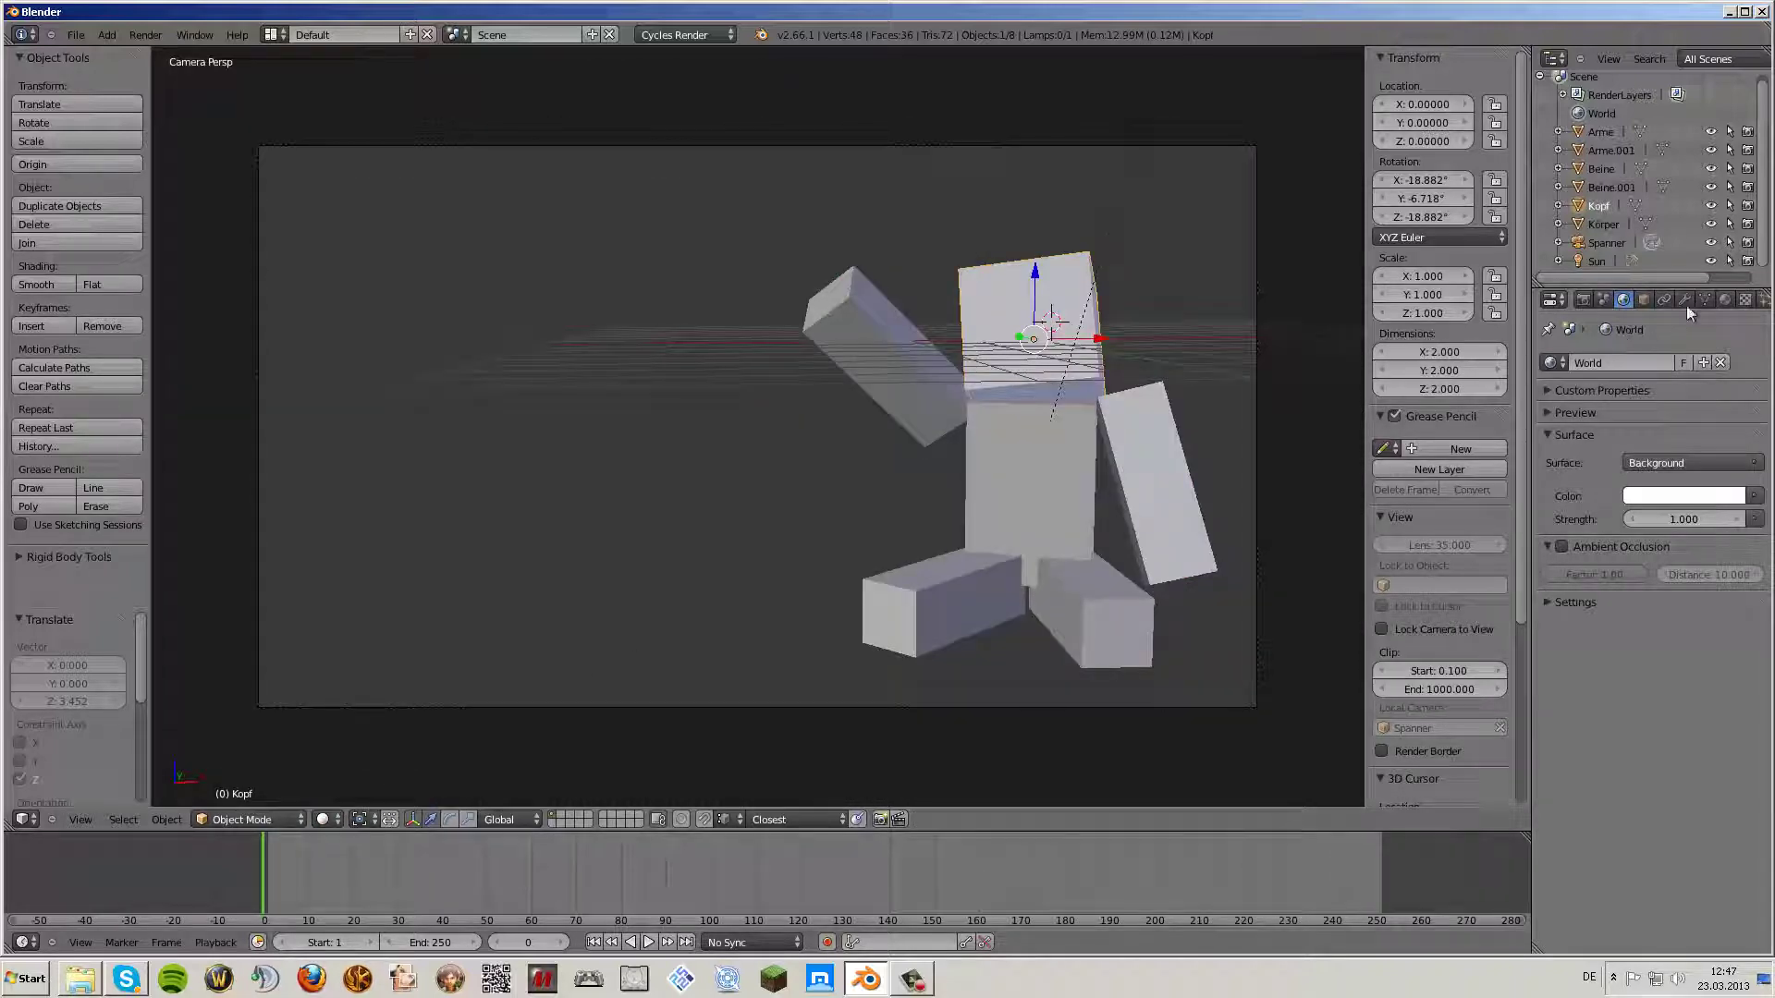
- Load SKIN2.png as the head material's texture and preview it in Rendered shading
click(1725, 301)
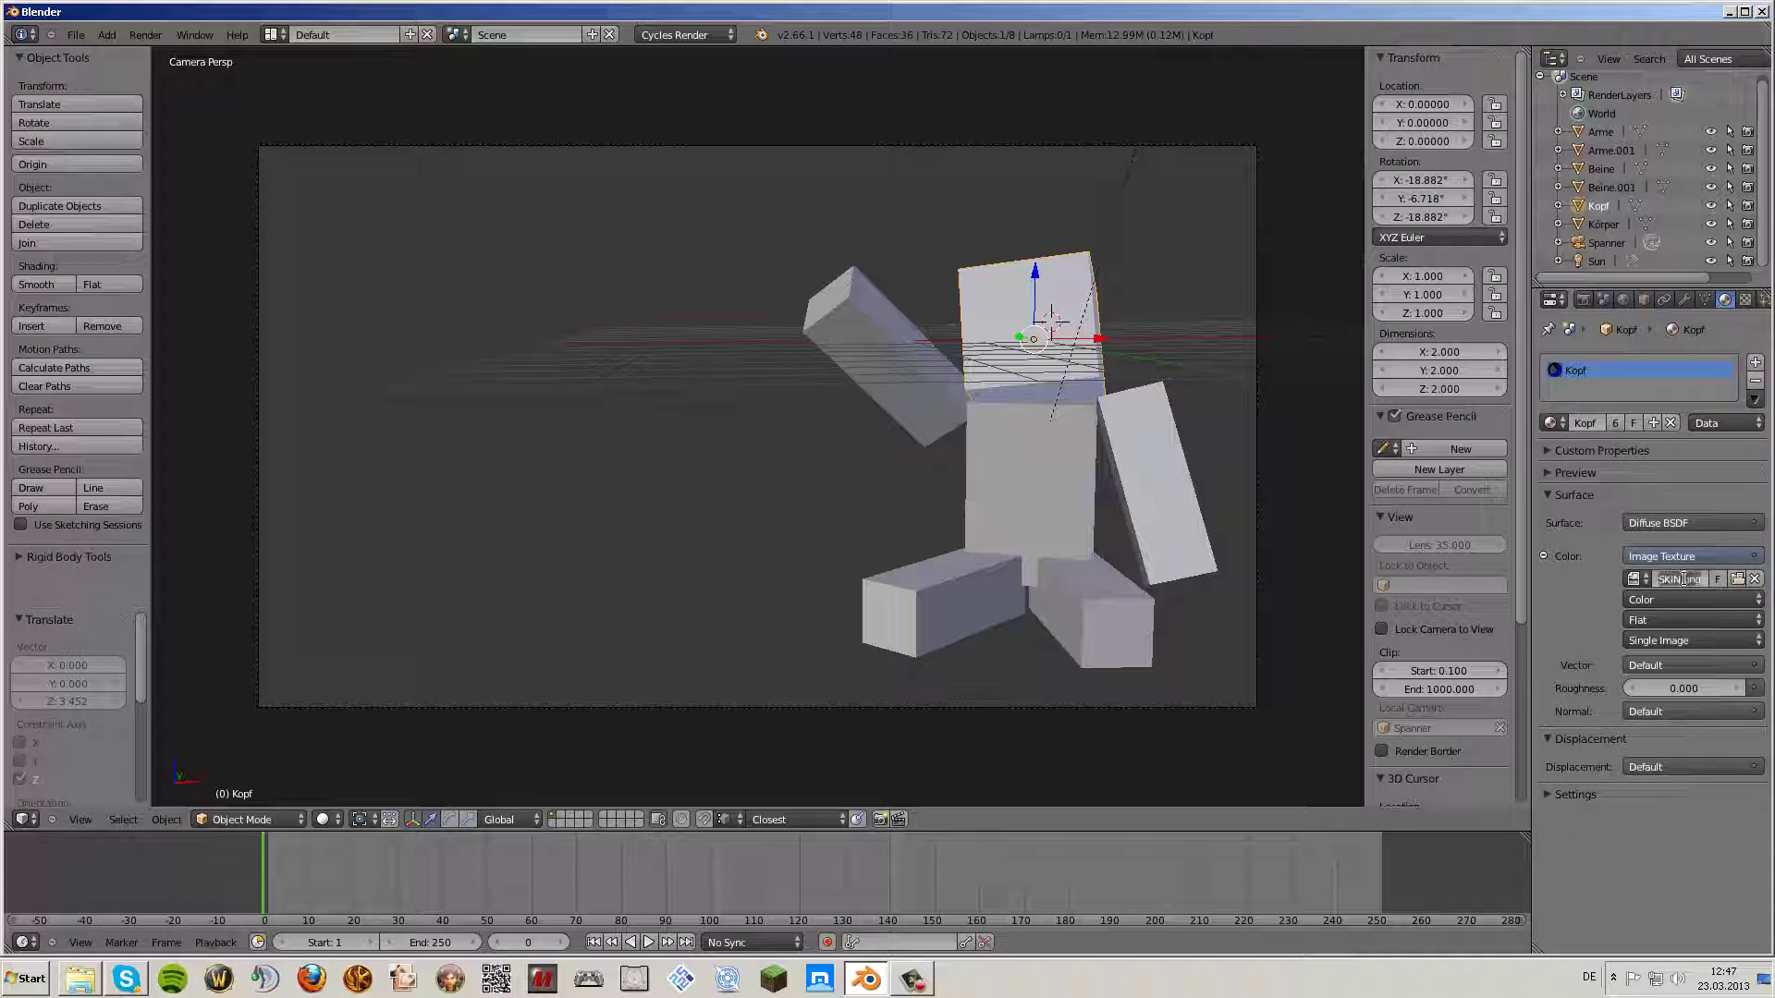
click(1642, 581)
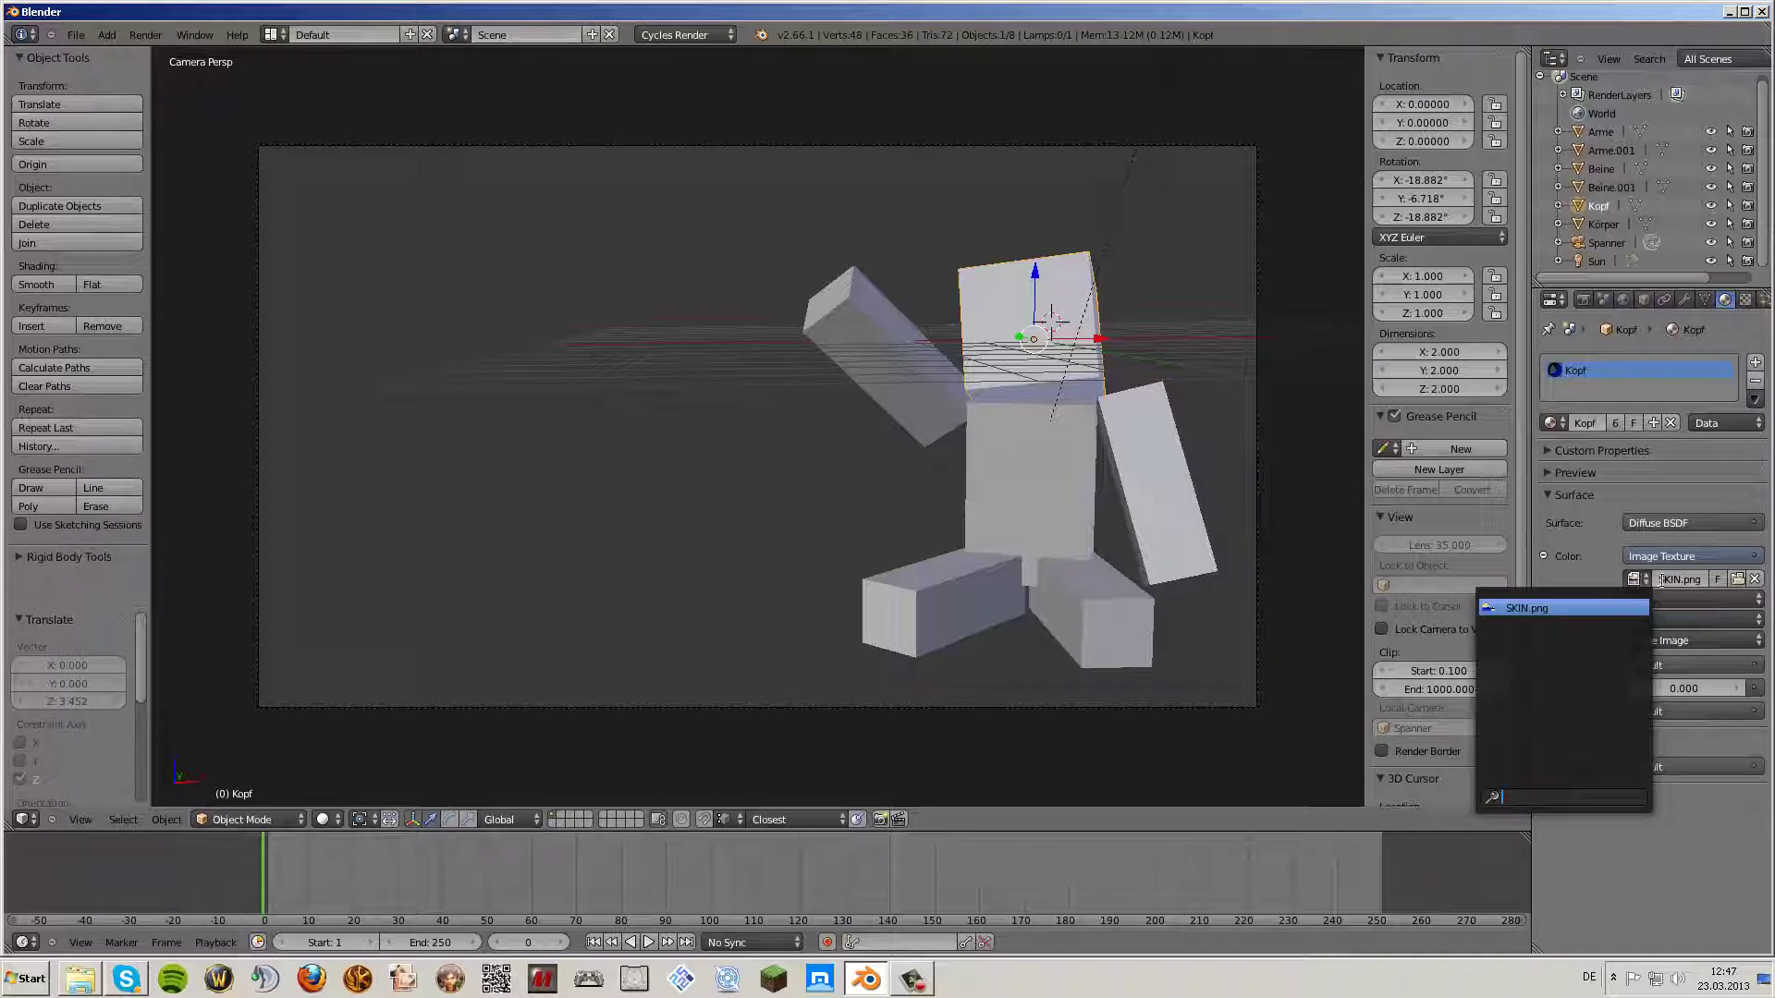
click(1736, 580)
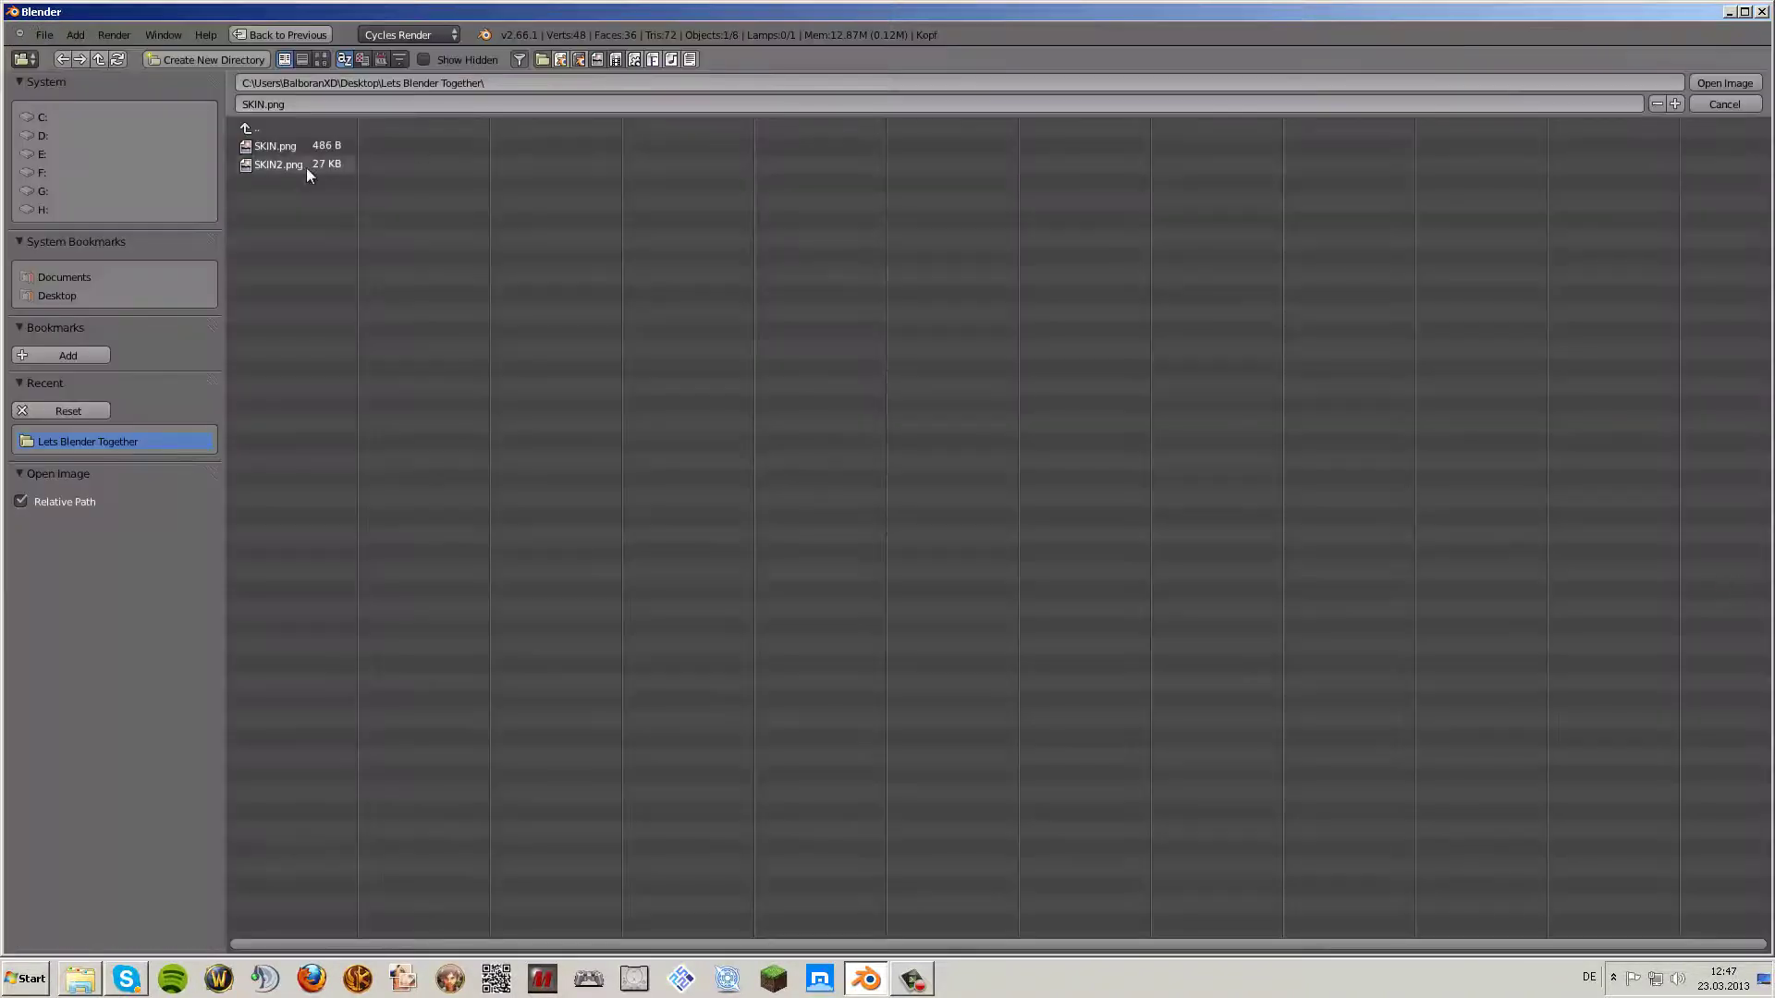
click(307, 168)
double_click(296, 165)
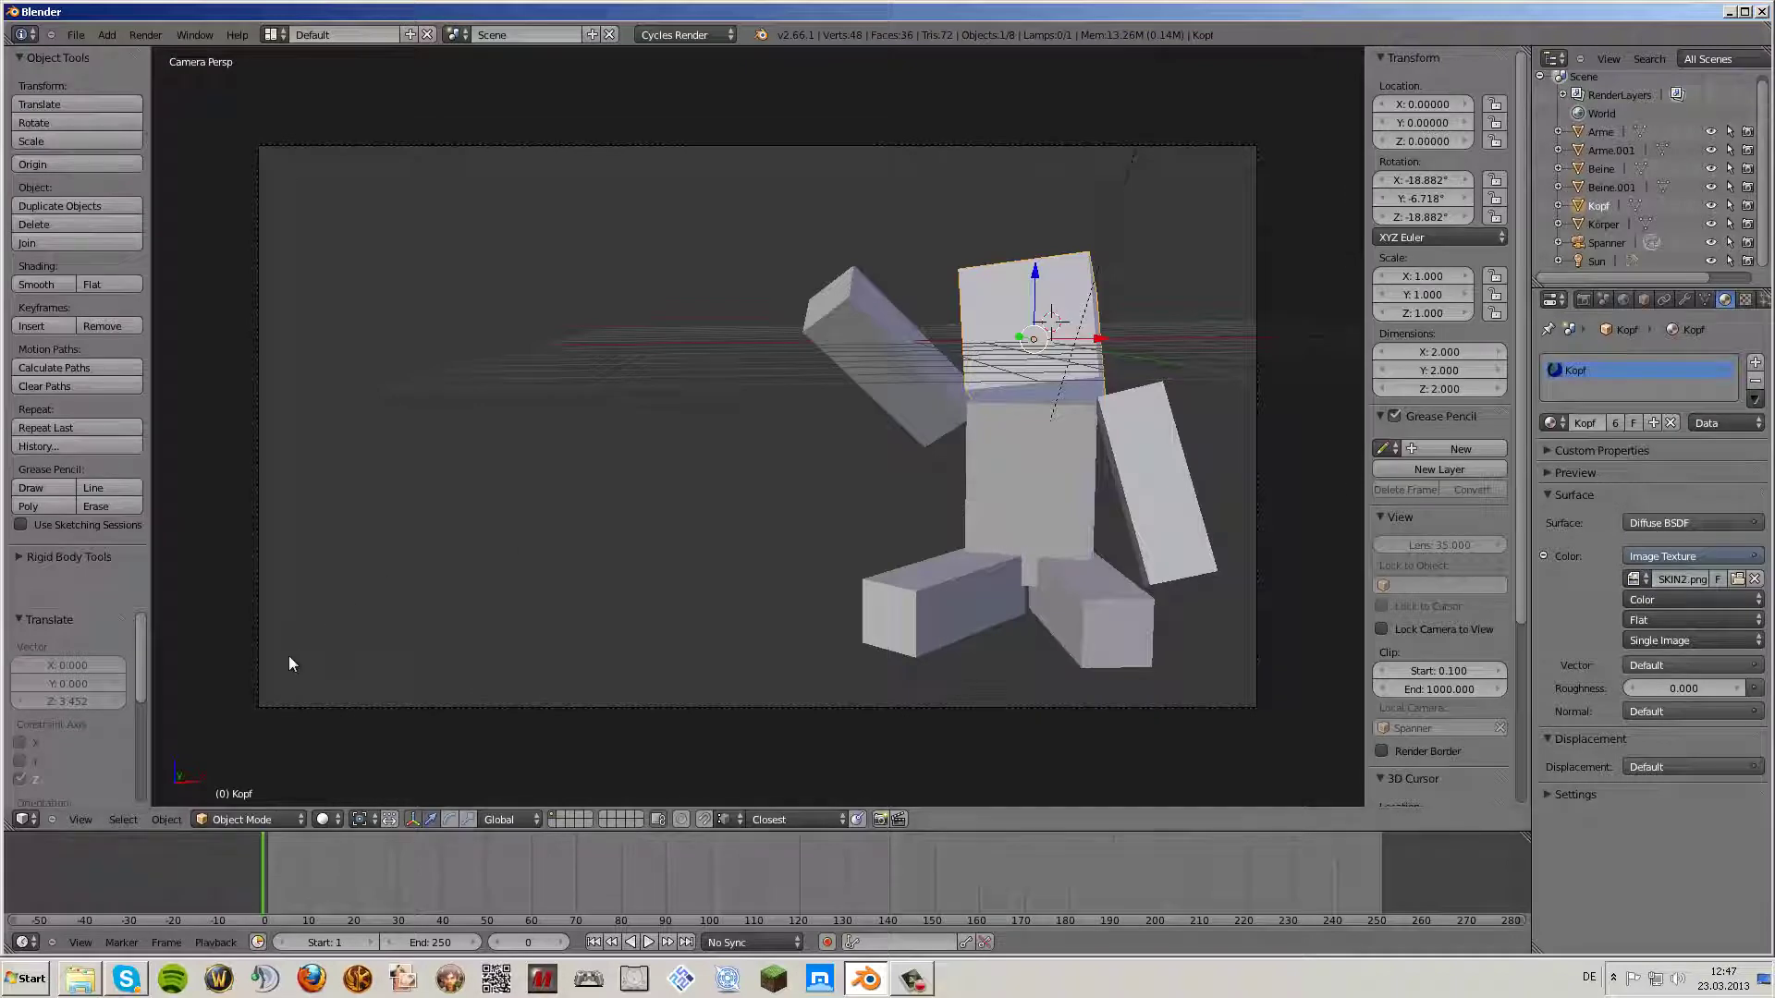
click(332, 821)
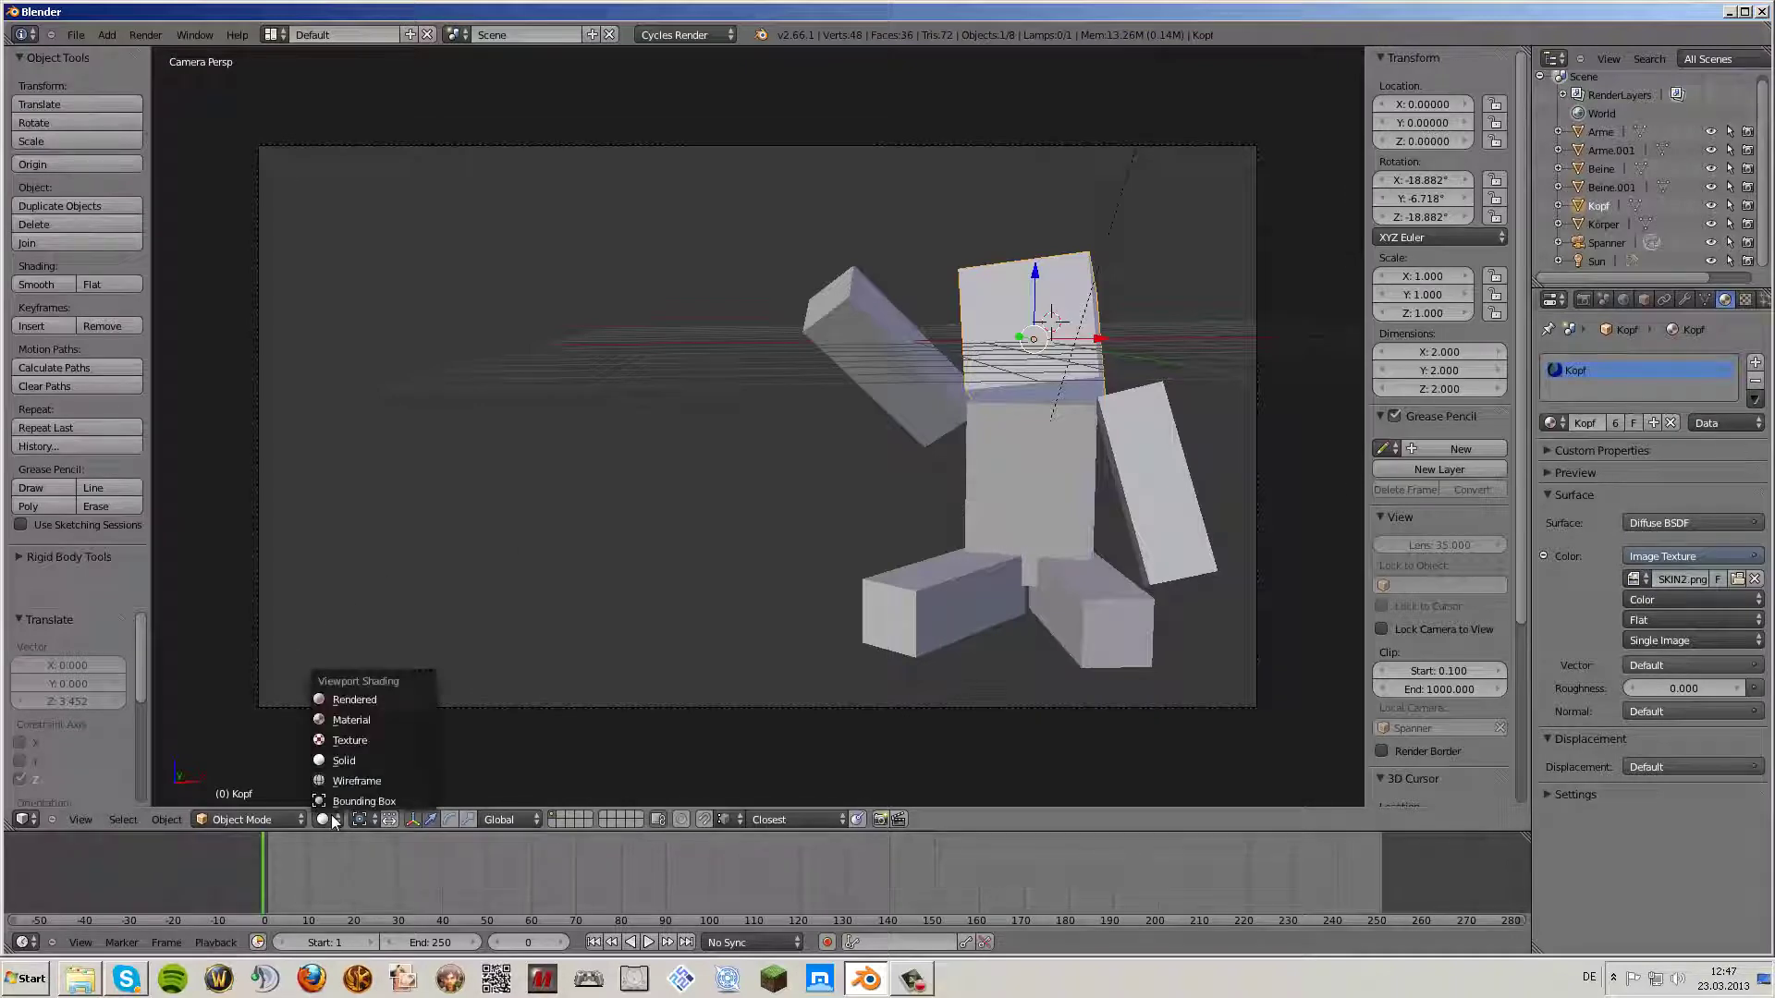
click(348, 699)
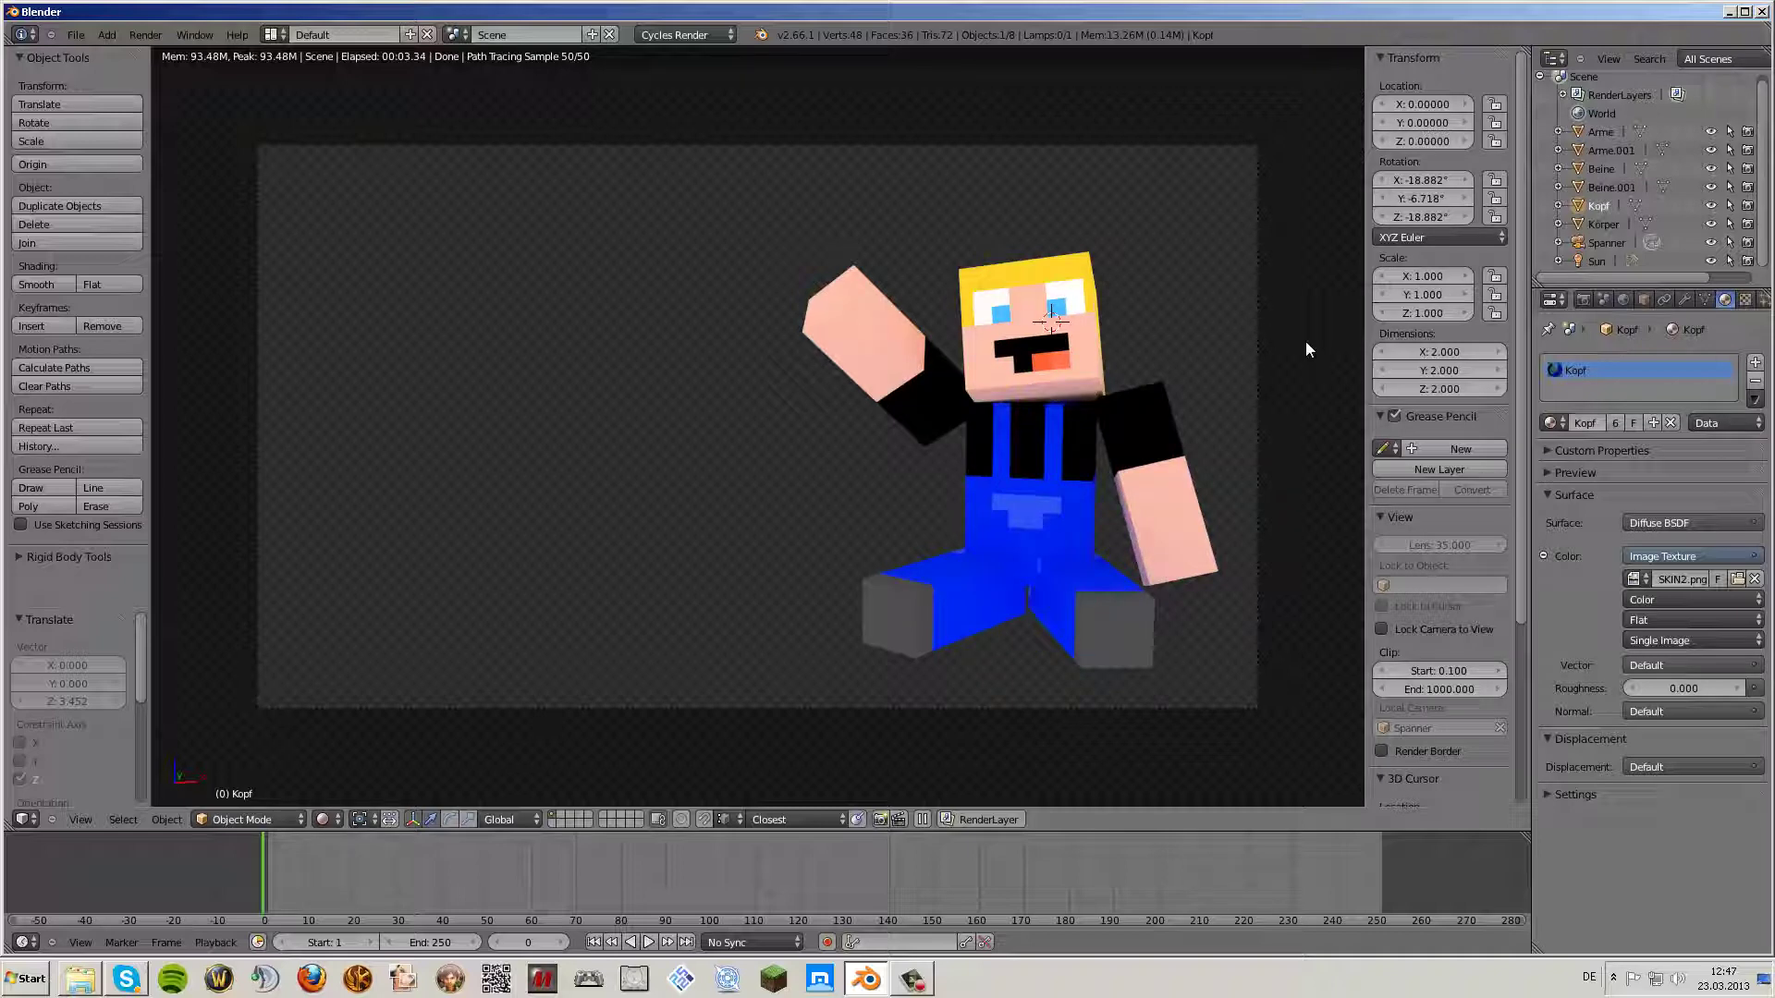
- In Render properties, set OpenGL anti-aliasing to 16 samples and check the PNG output format
click(1584, 300)
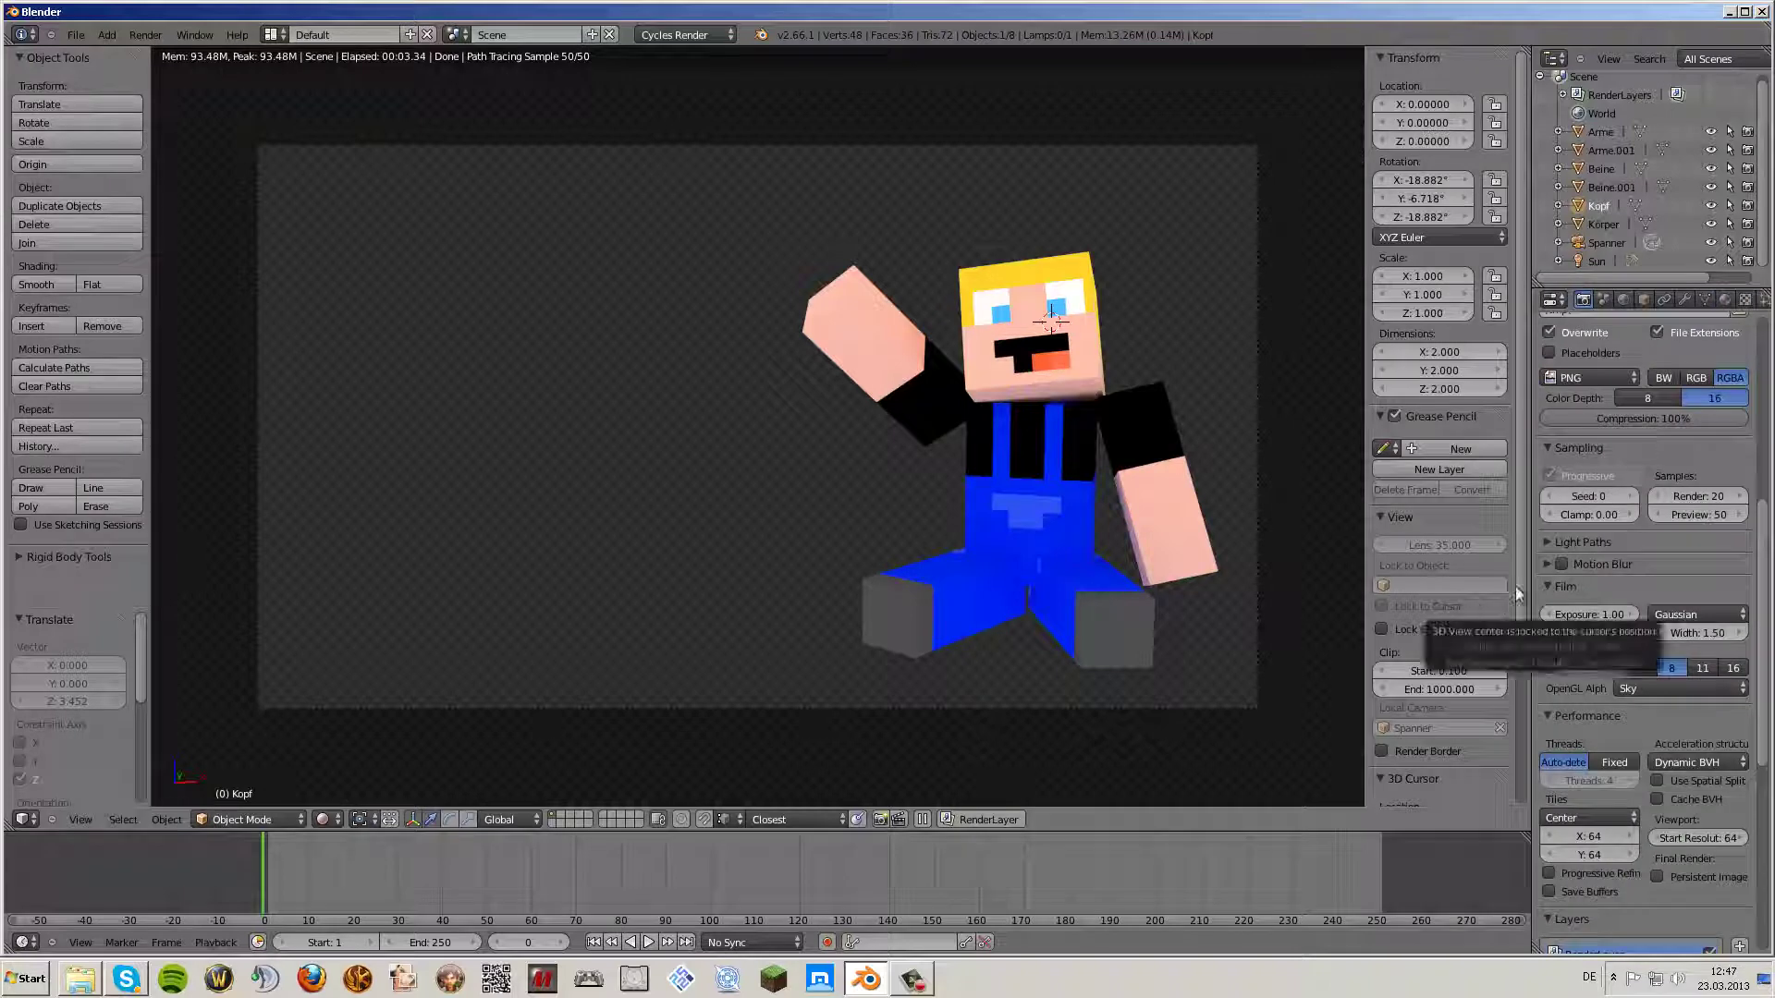
click(1731, 666)
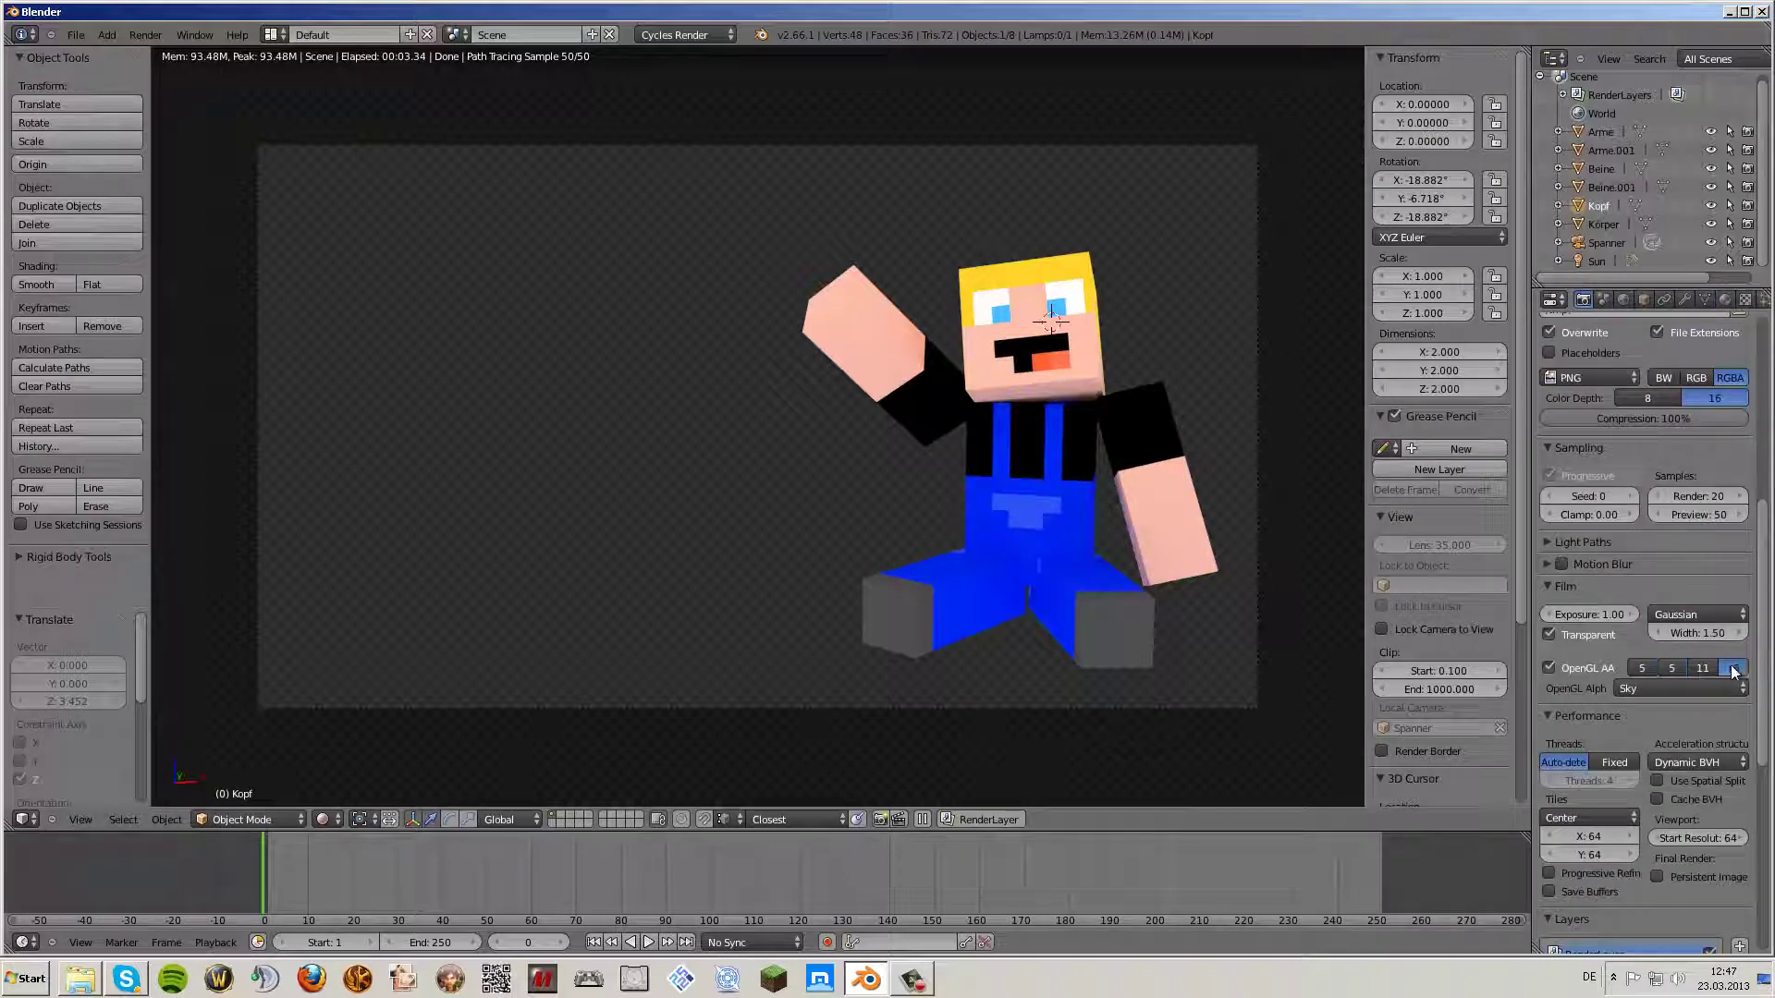
click(1589, 376)
scroll(1716, 452, down, 2)
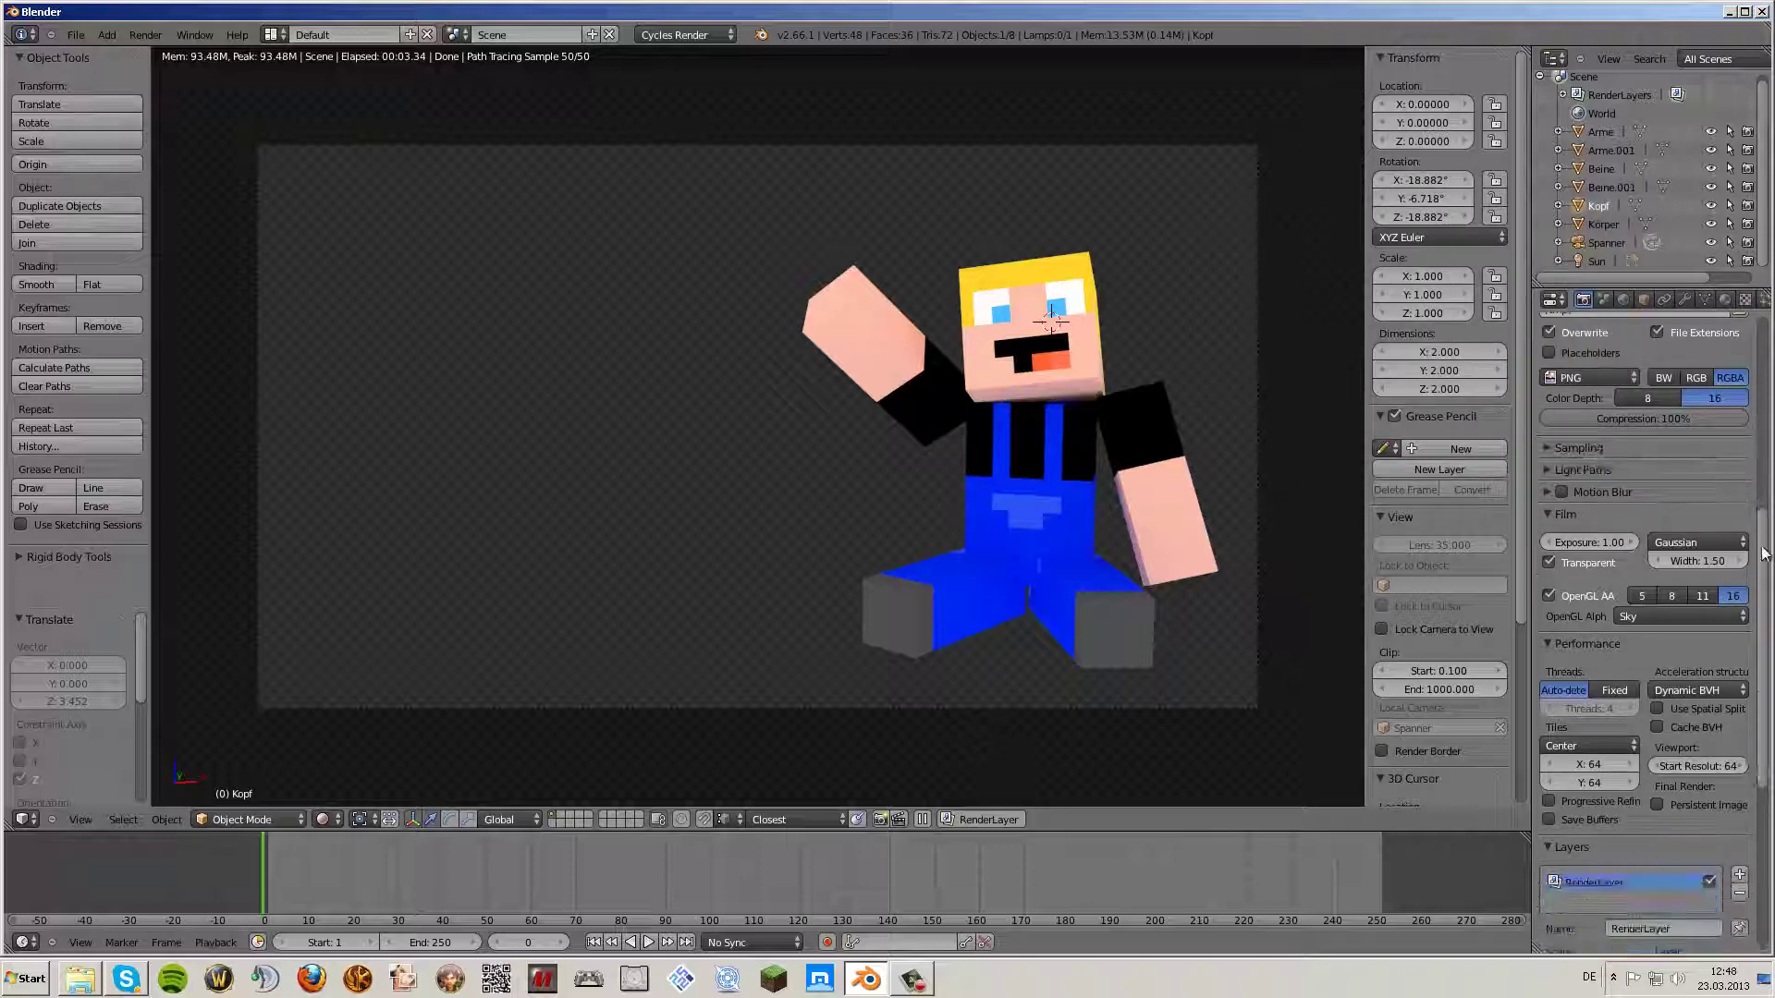
mouse_move(1762, 545)
mouse_down()
mouse_move(1764, 649)
mouse_move(1771, 606)
mouse_up()
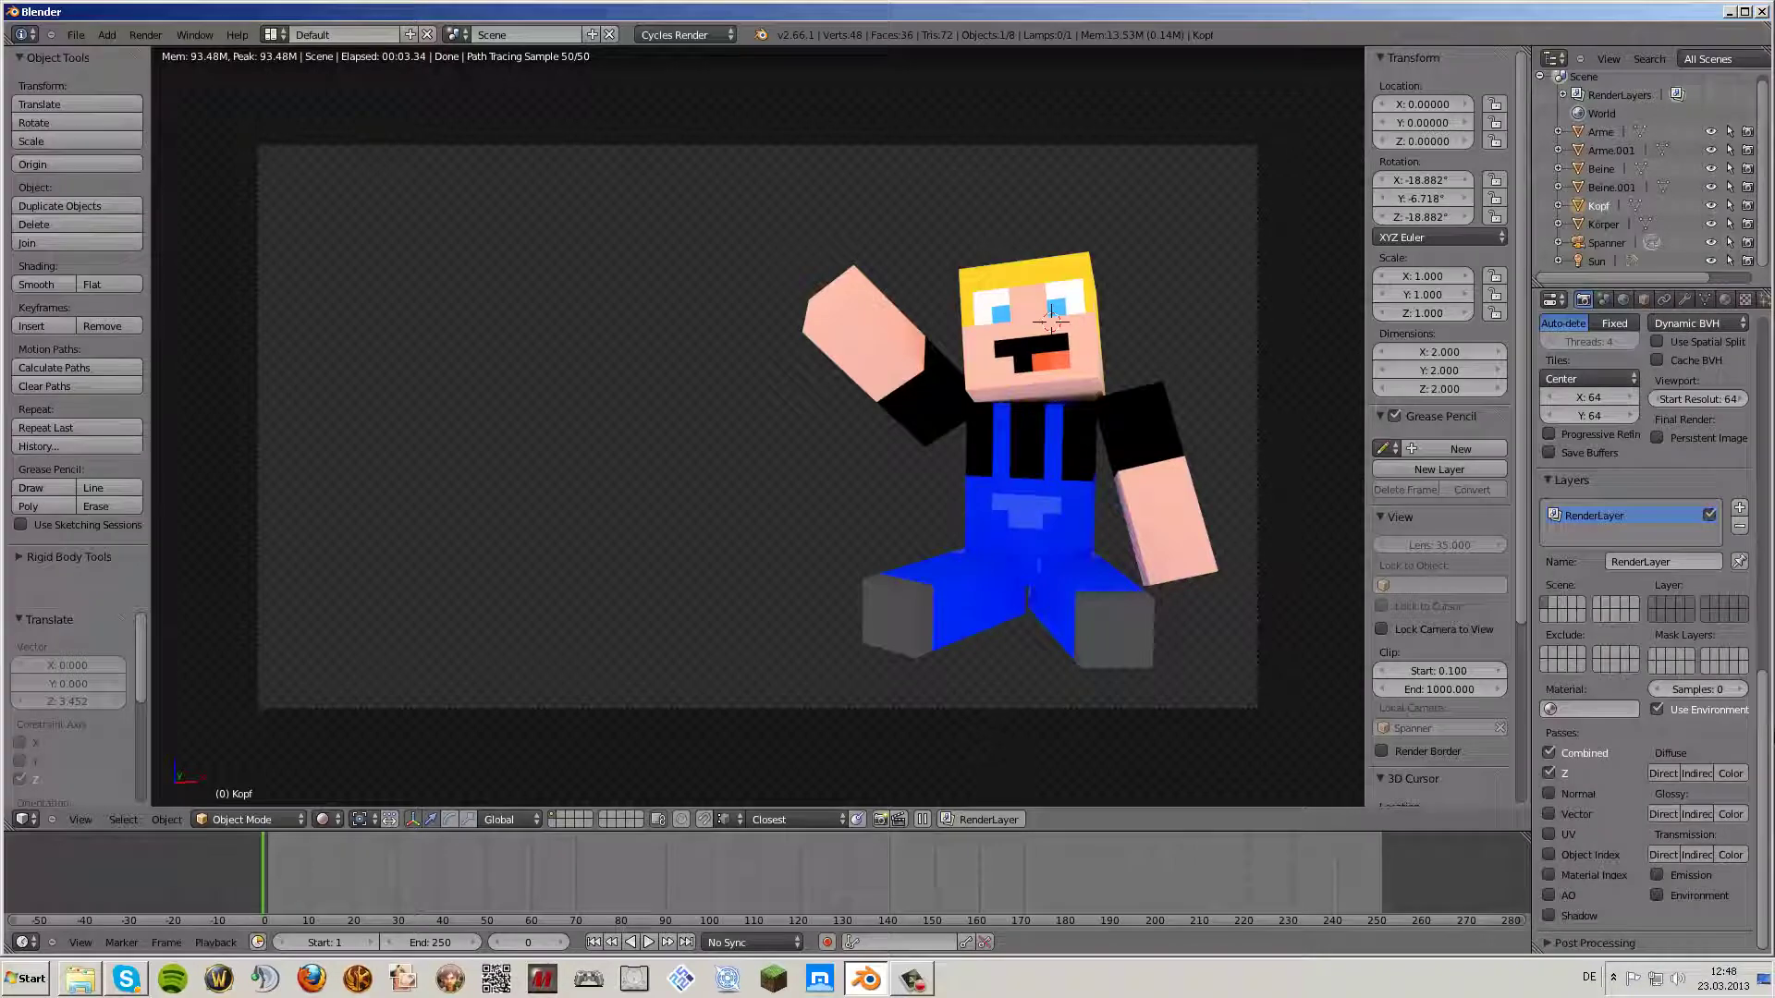
scroll(1771, 605, up, 5)
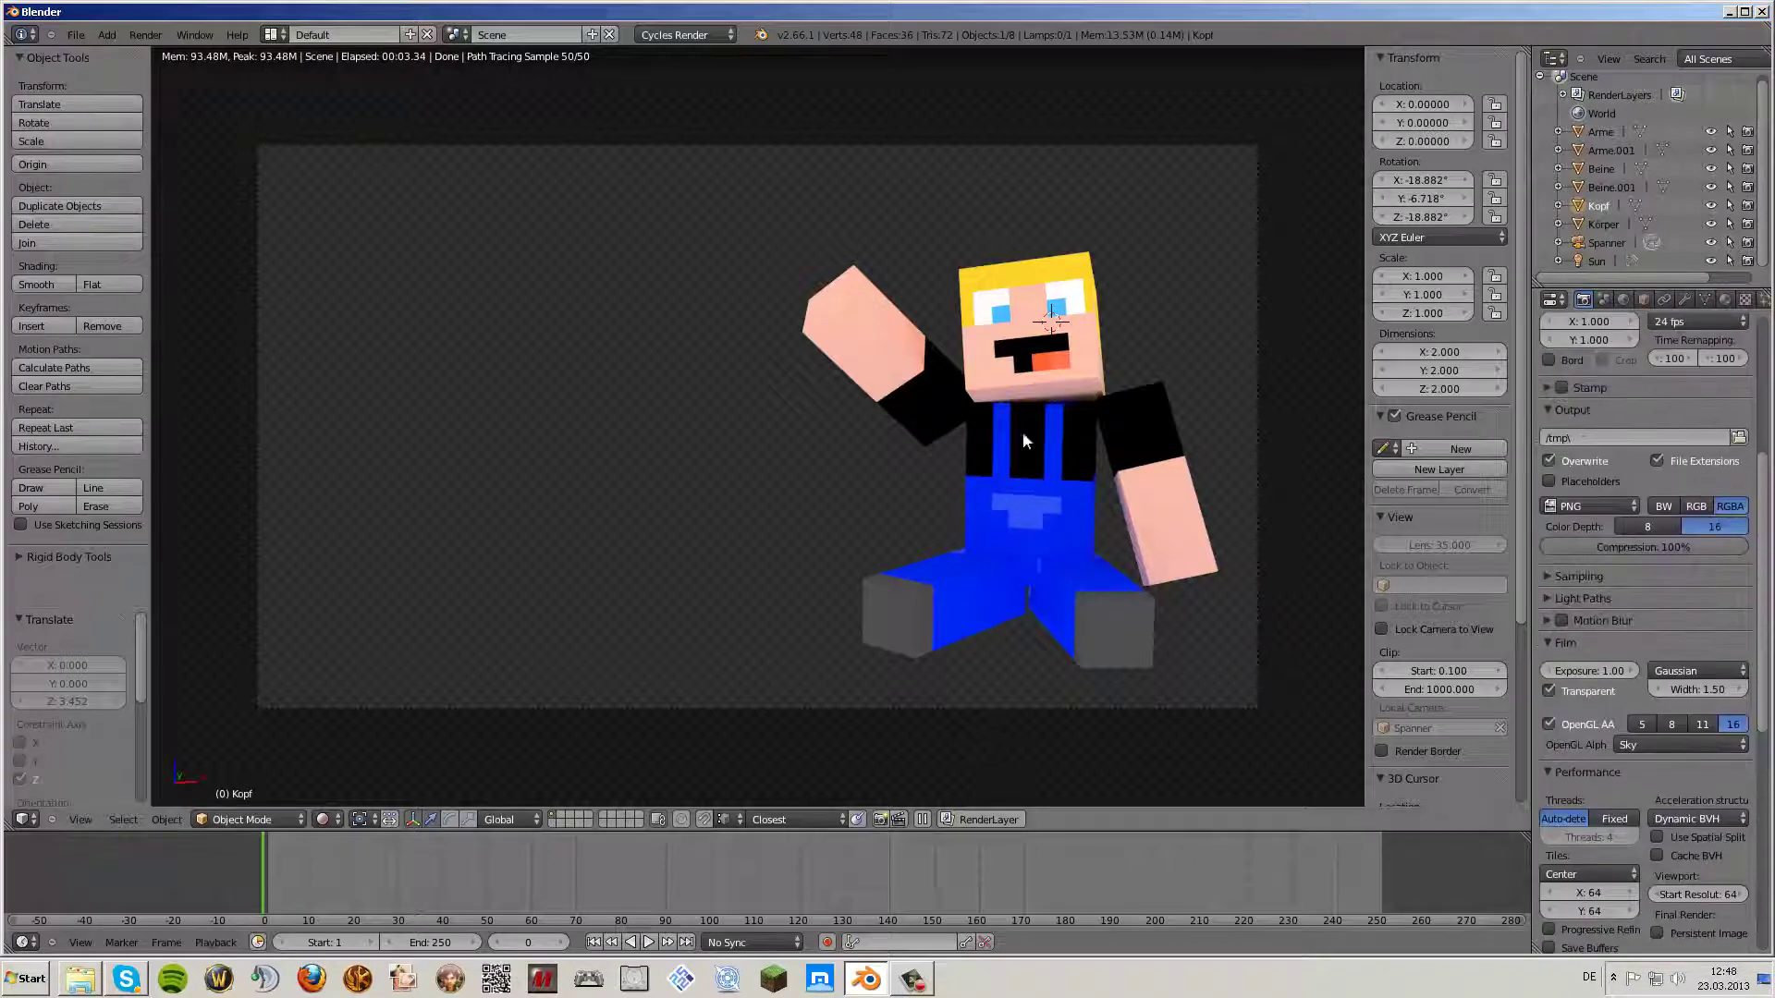
scroll(1022, 430, up, 2)
scroll(1218, 381, up, 1)
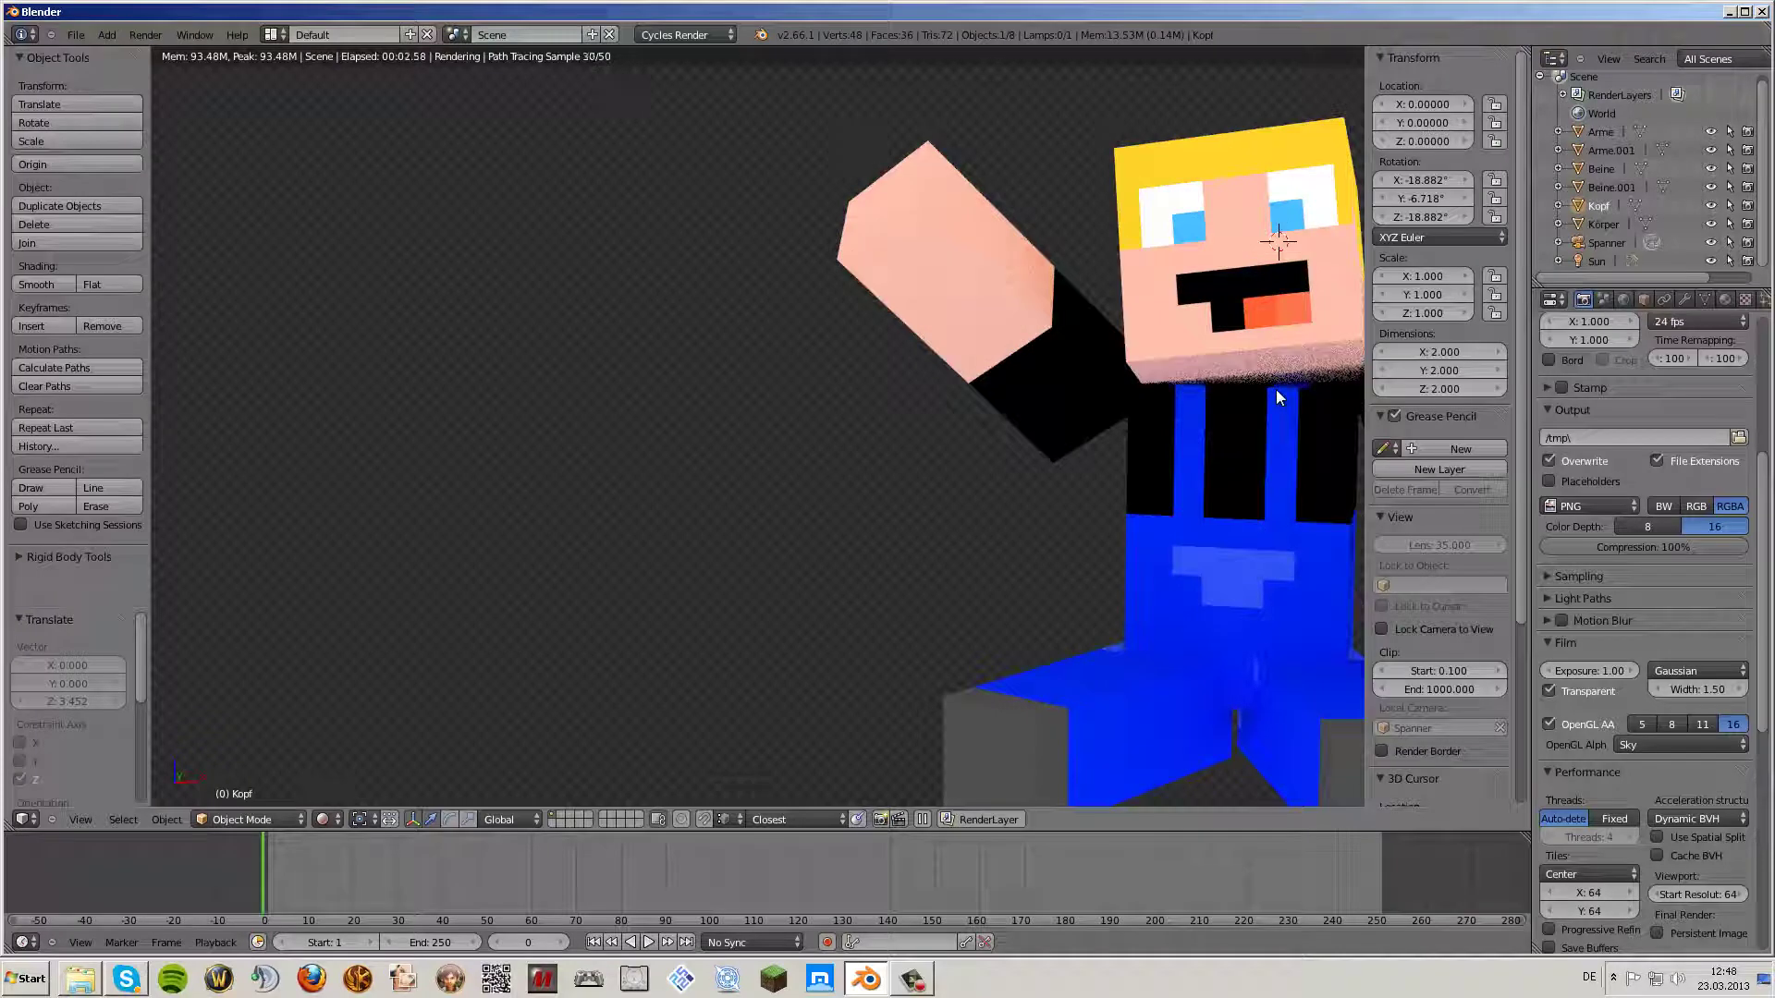
scroll(1276, 390, down, 1)
scroll(1272, 389, up, 1)
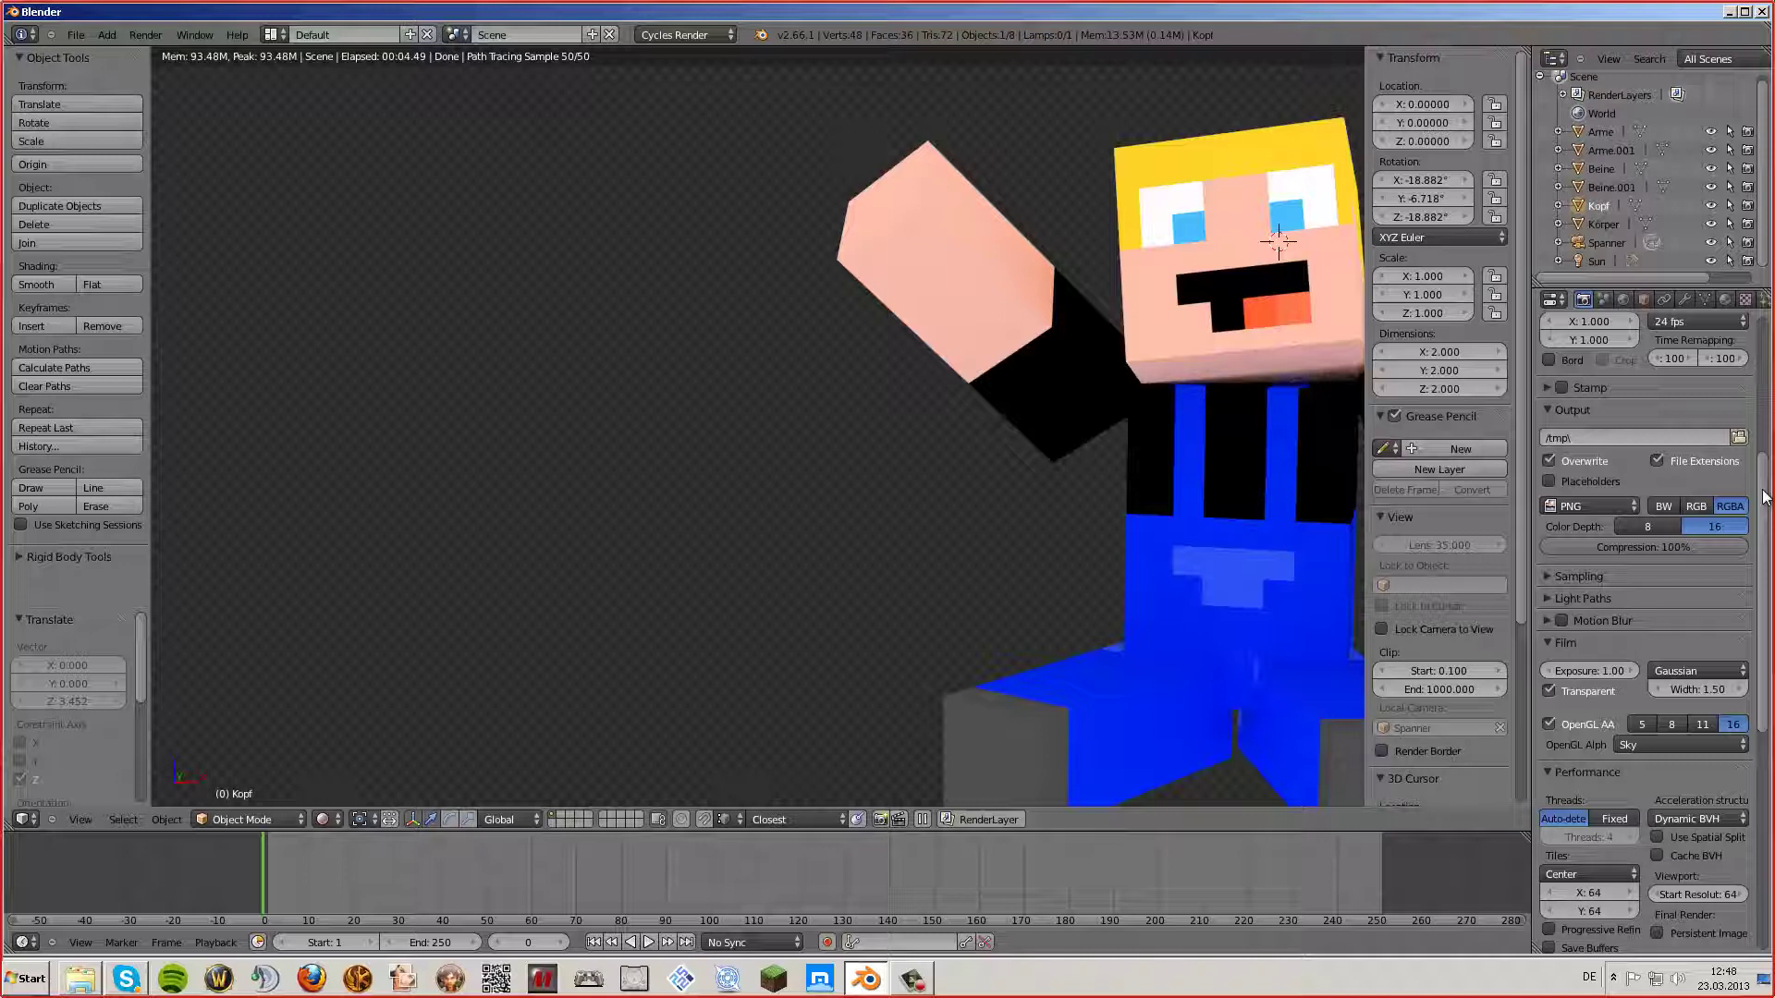
scroll(1765, 496, down, 1)
scroll(1765, 496, down, 2)
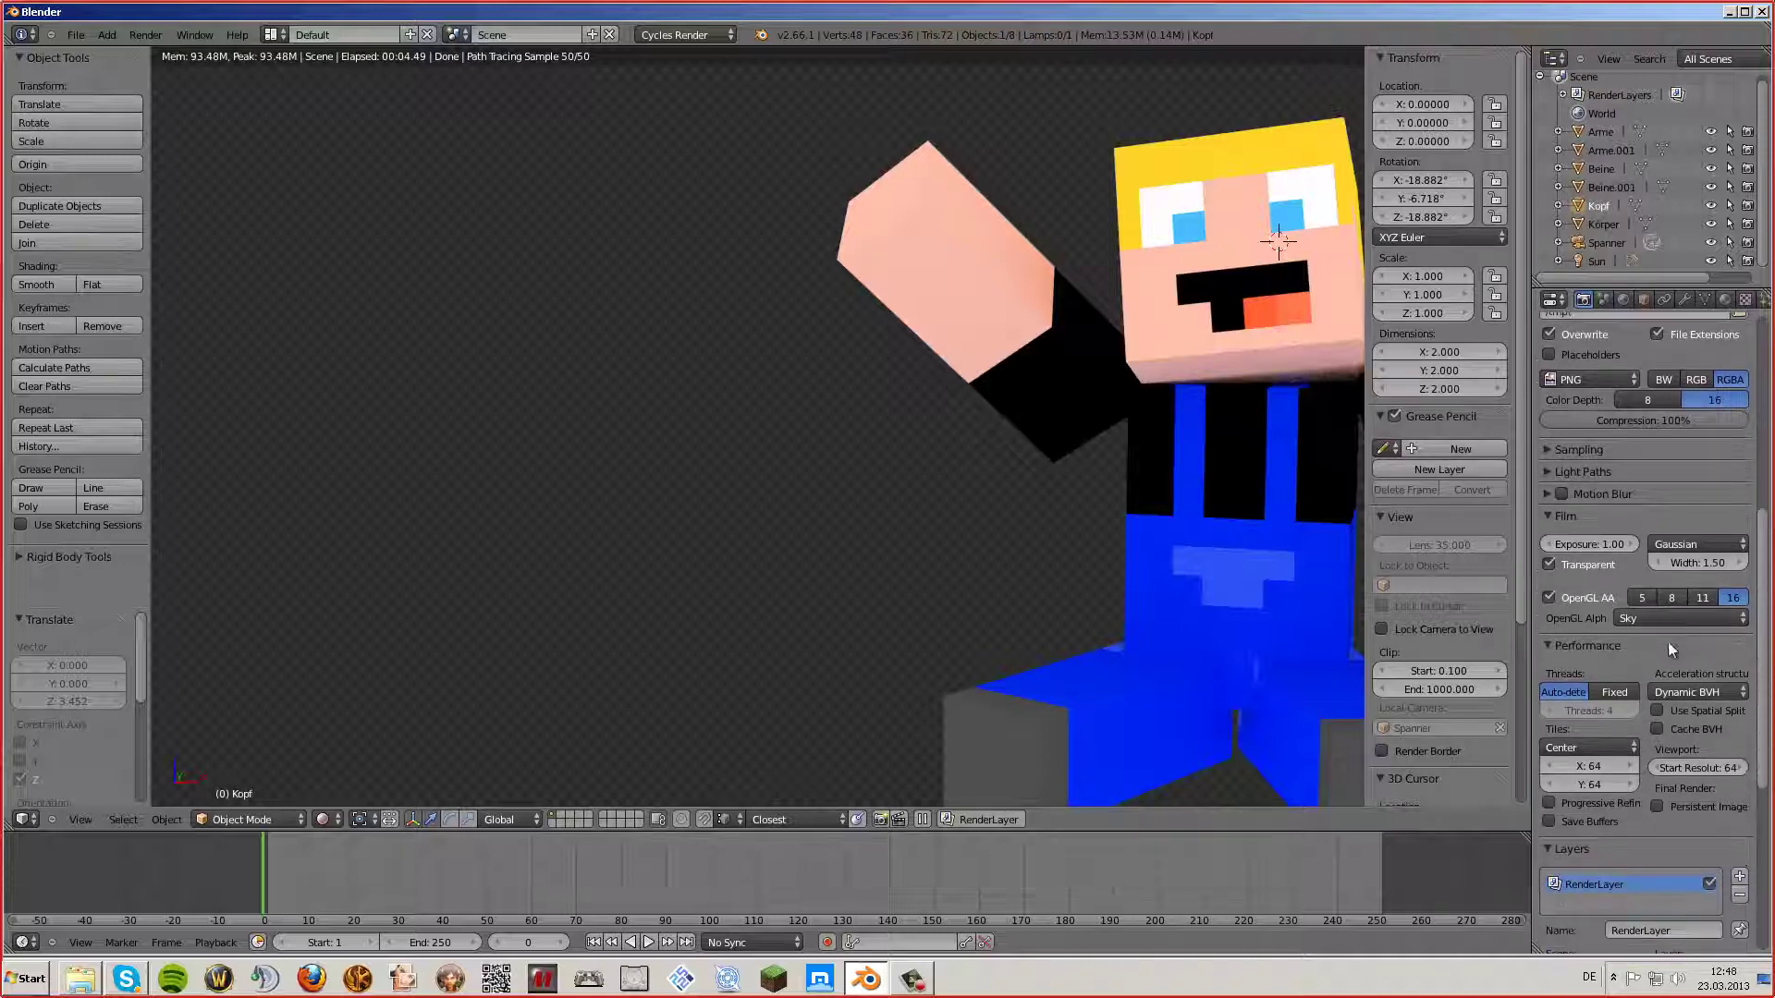
click(1743, 695)
scroll(1289, 346, down, 6)
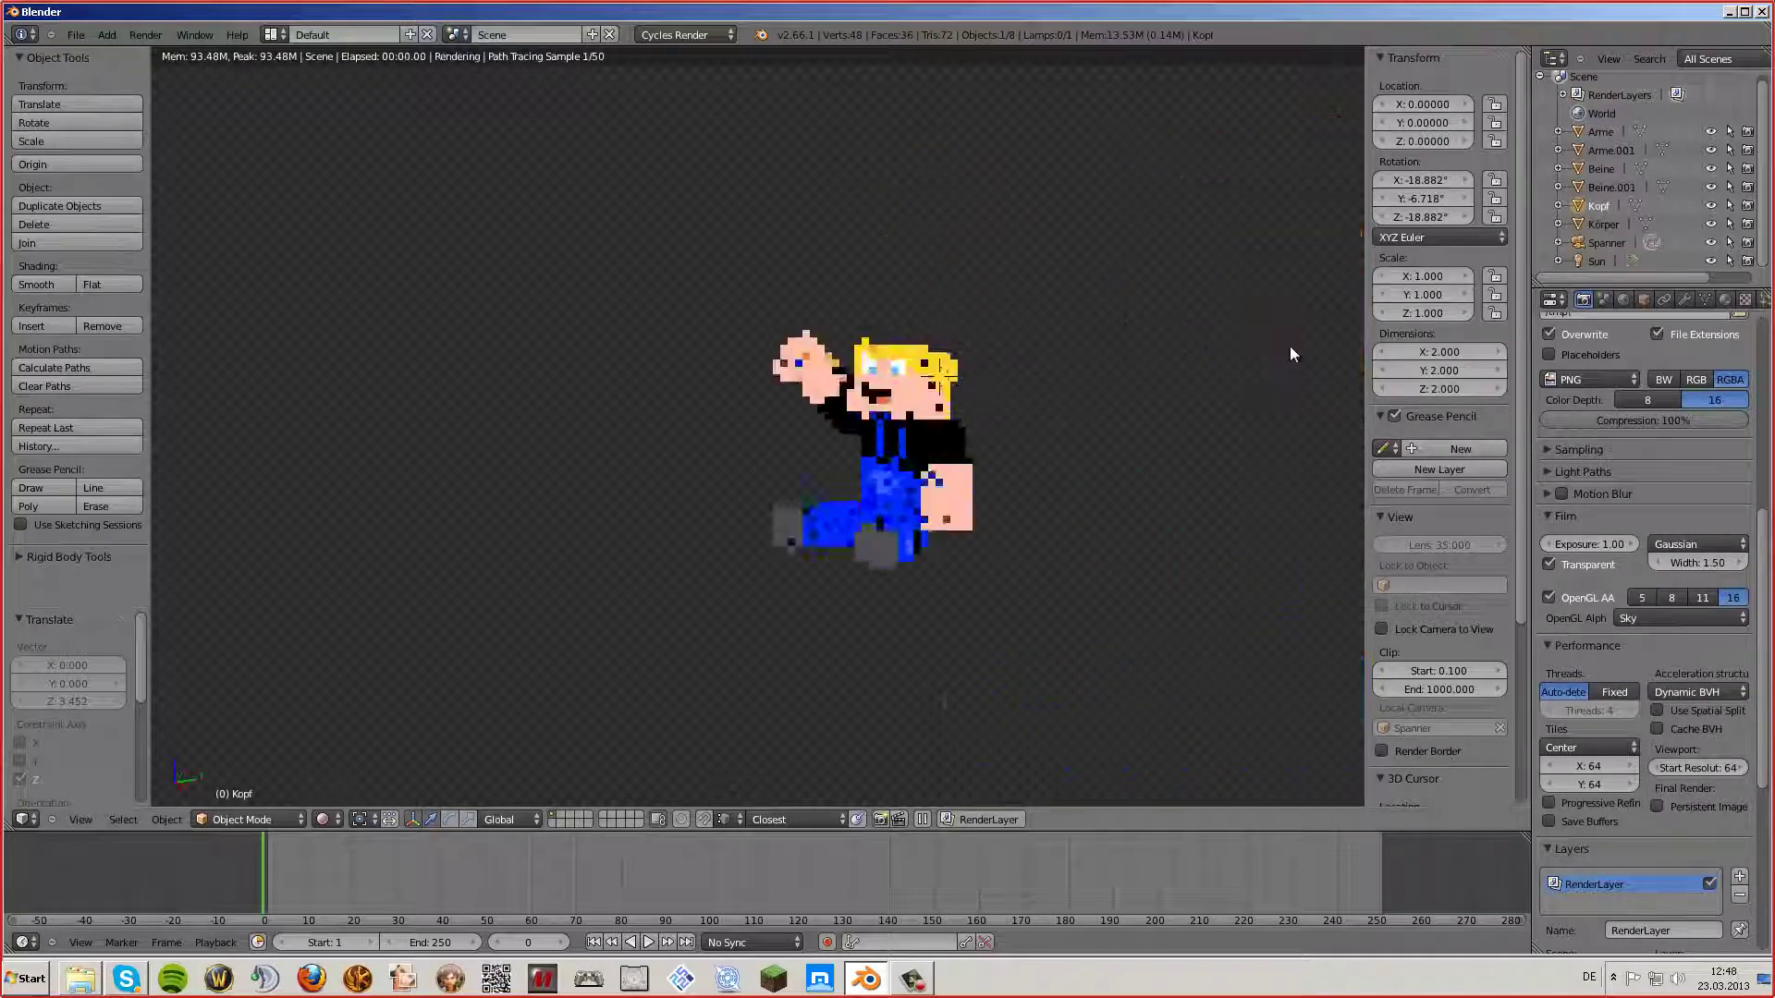
middle_drag(1289, 346, 1017, 389)
mouse_move(813, 424)
middle_down()
mouse_move(817, 396)
mouse_move(756, 375)
mouse_move(724, 453)
middle_up()
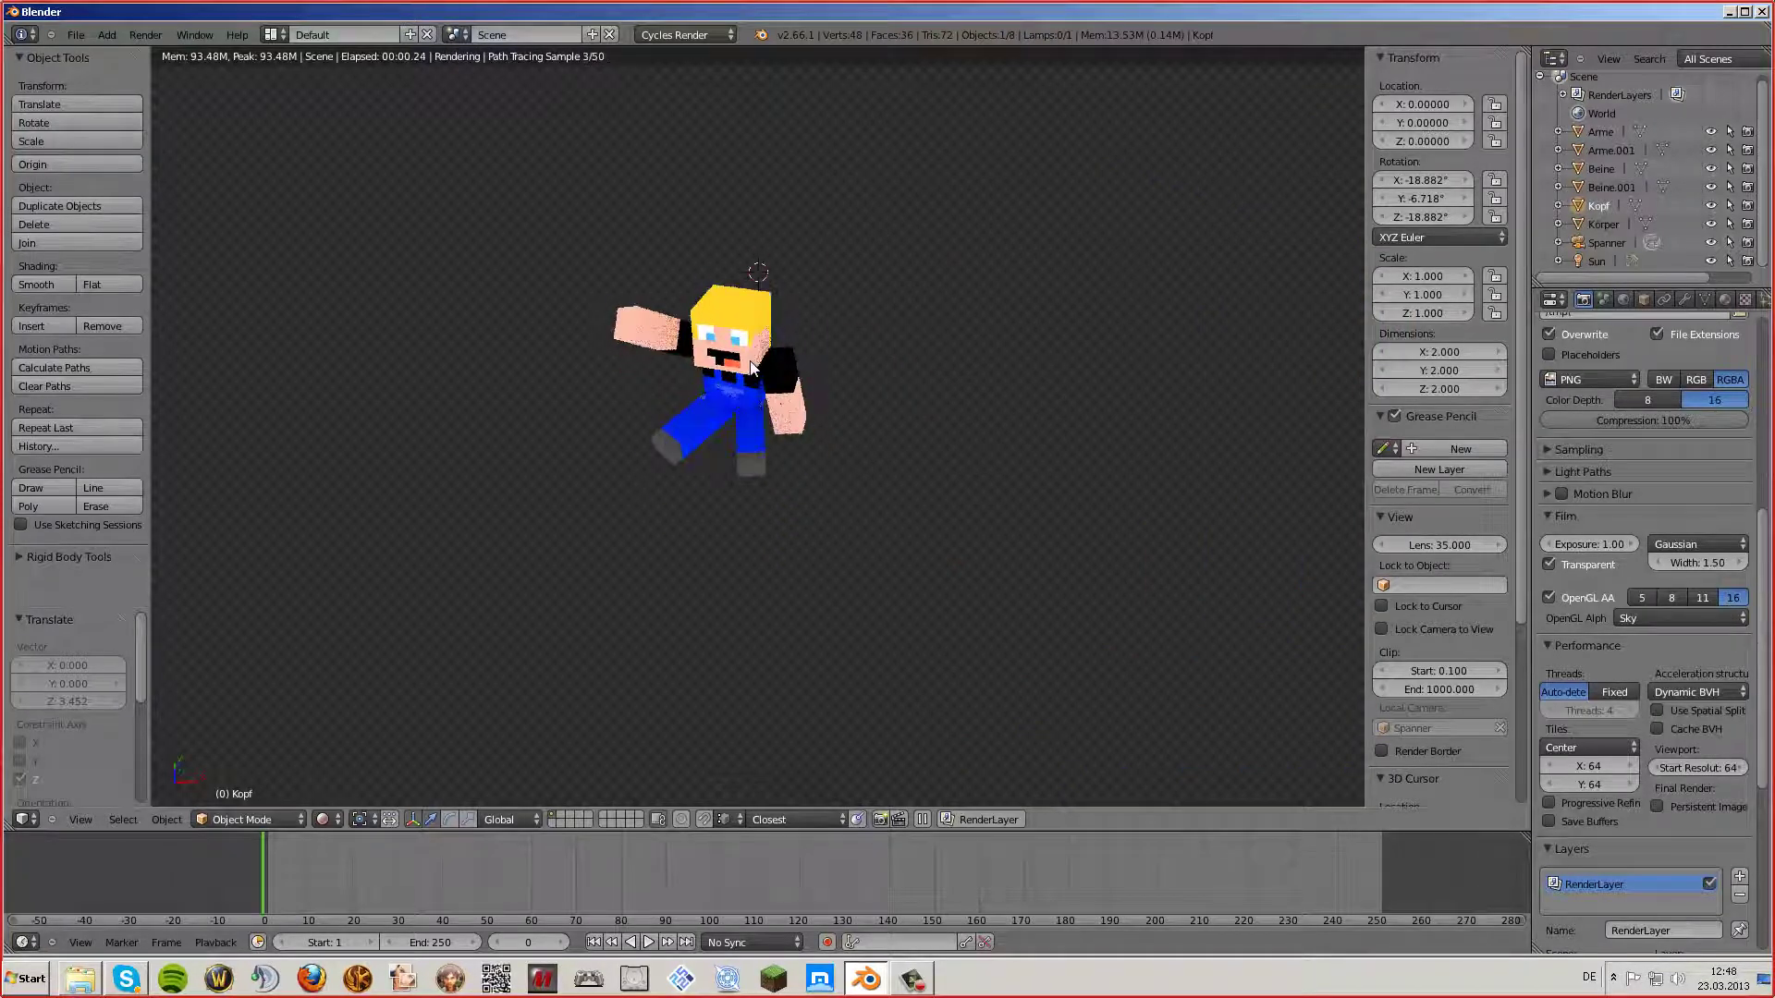
scroll(724, 453, up, 2)
scroll(724, 453, up, 1)
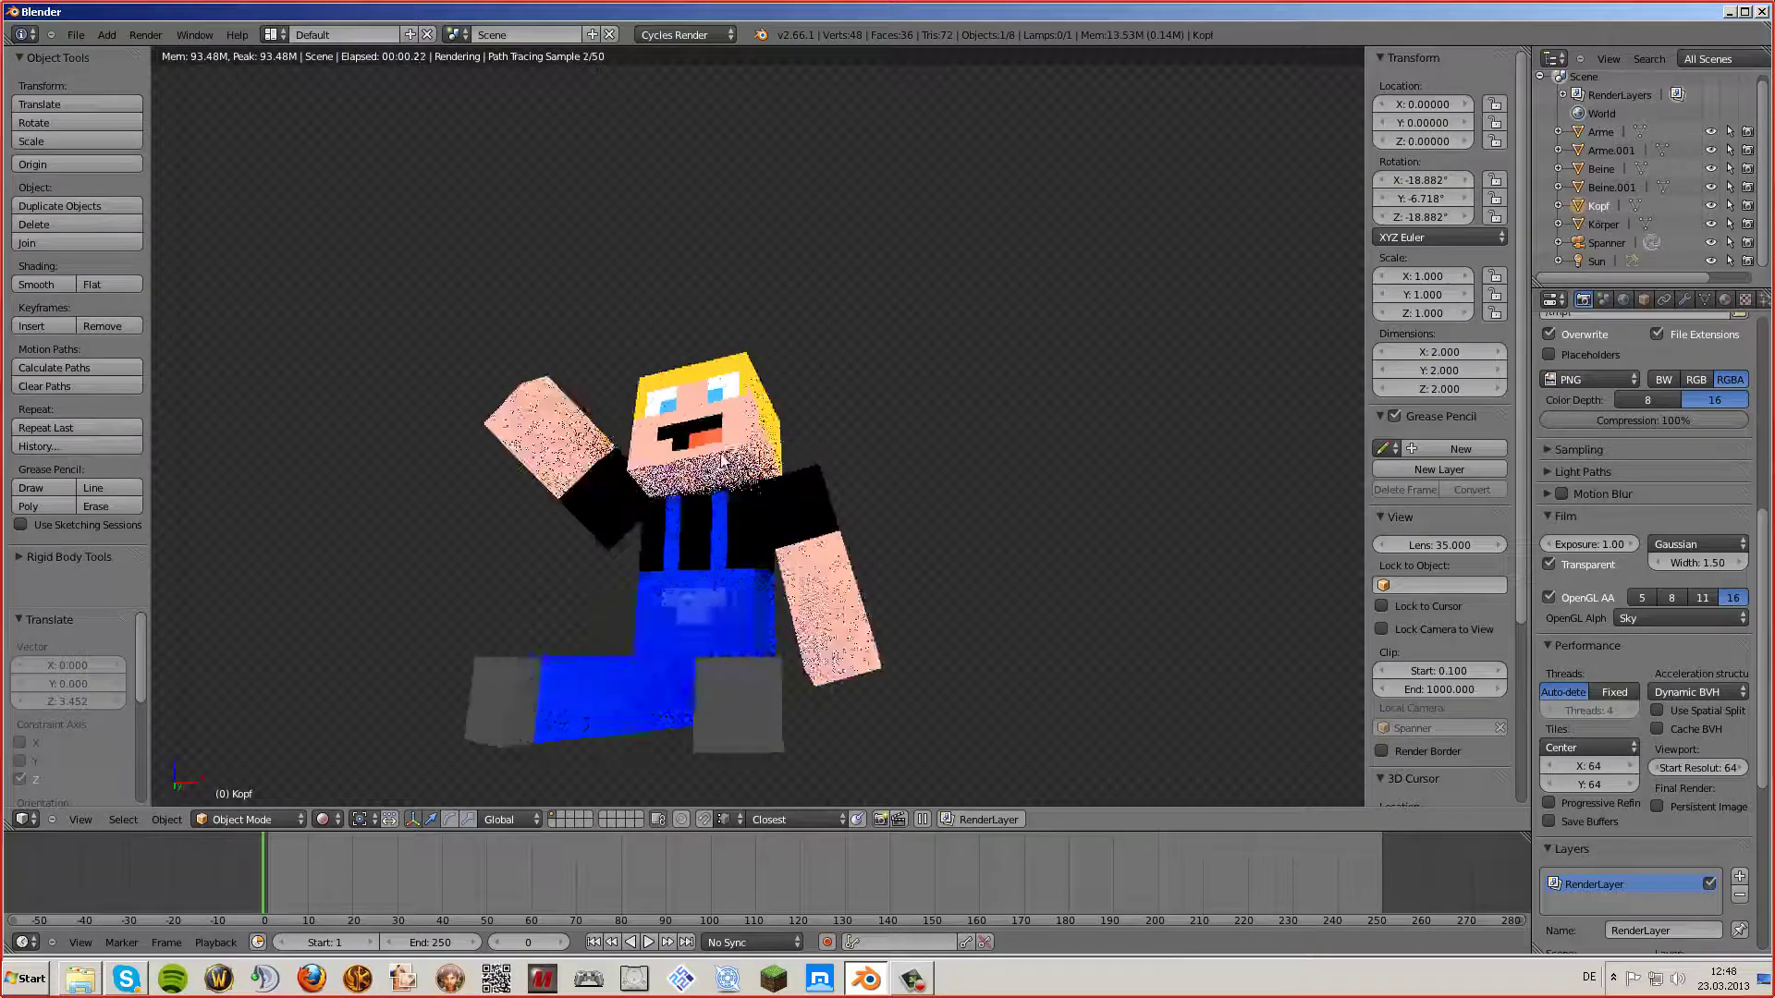
scroll(712, 481, up, 2)
scroll(698, 518, up, 2)
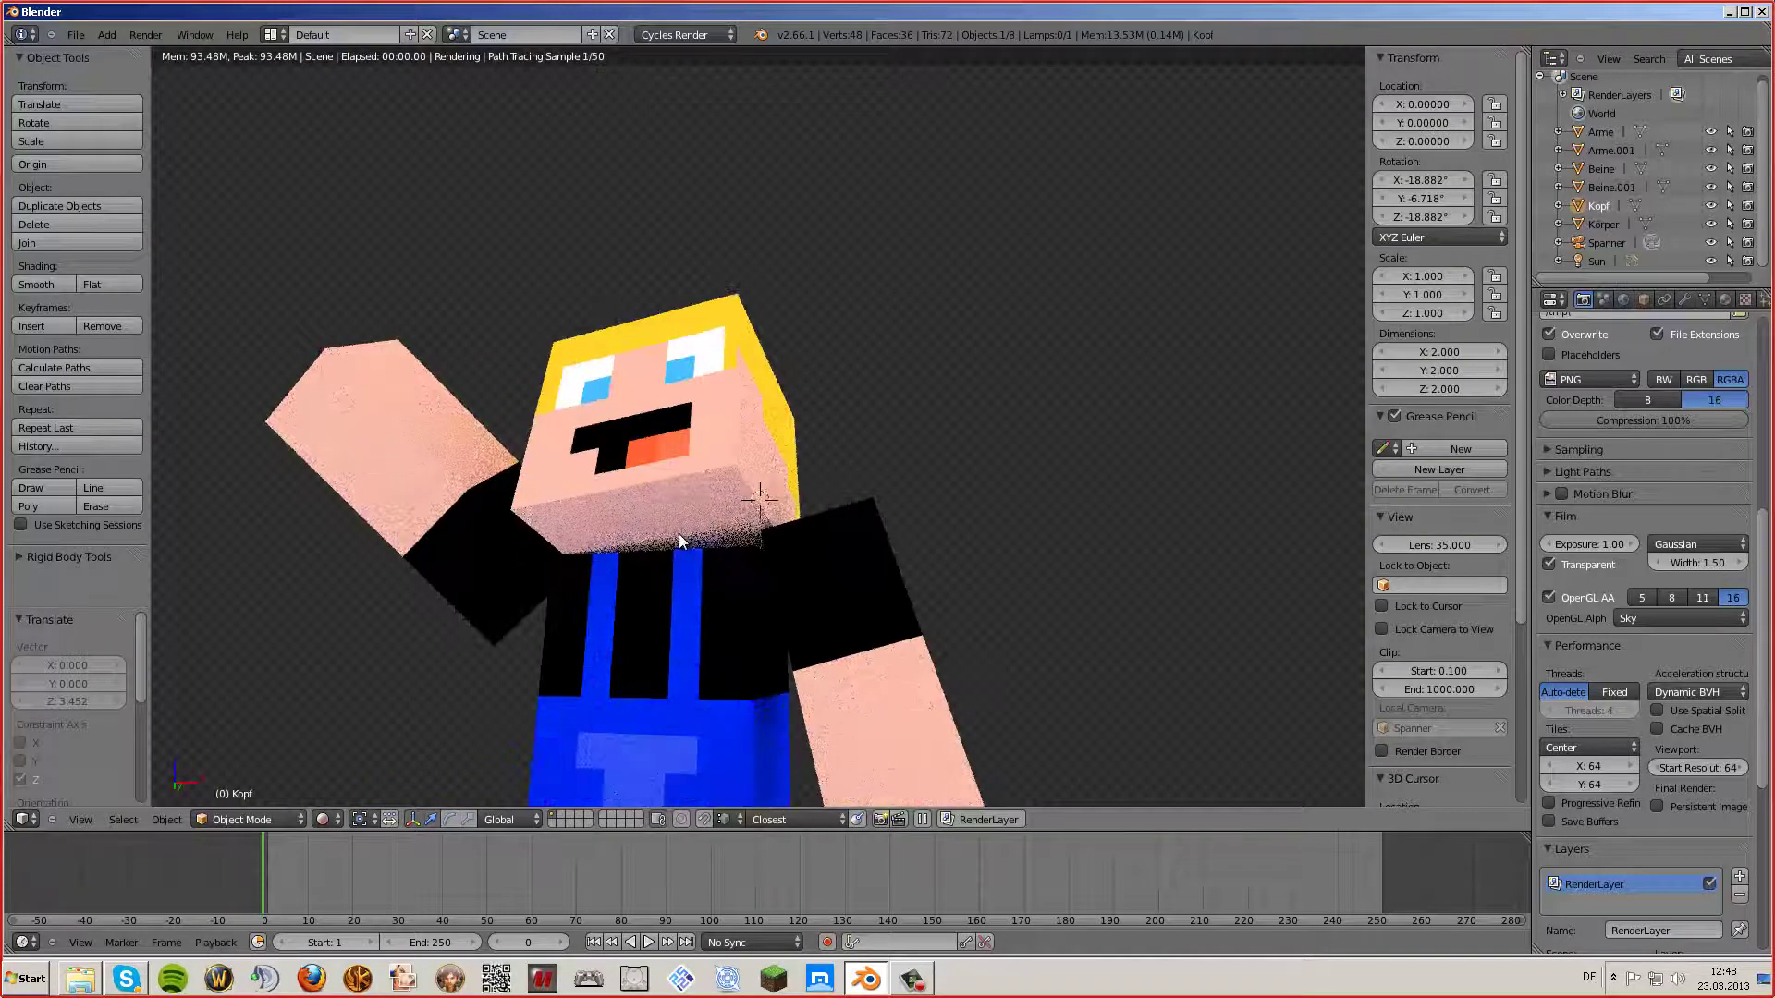
scroll(684, 535, up, 2)
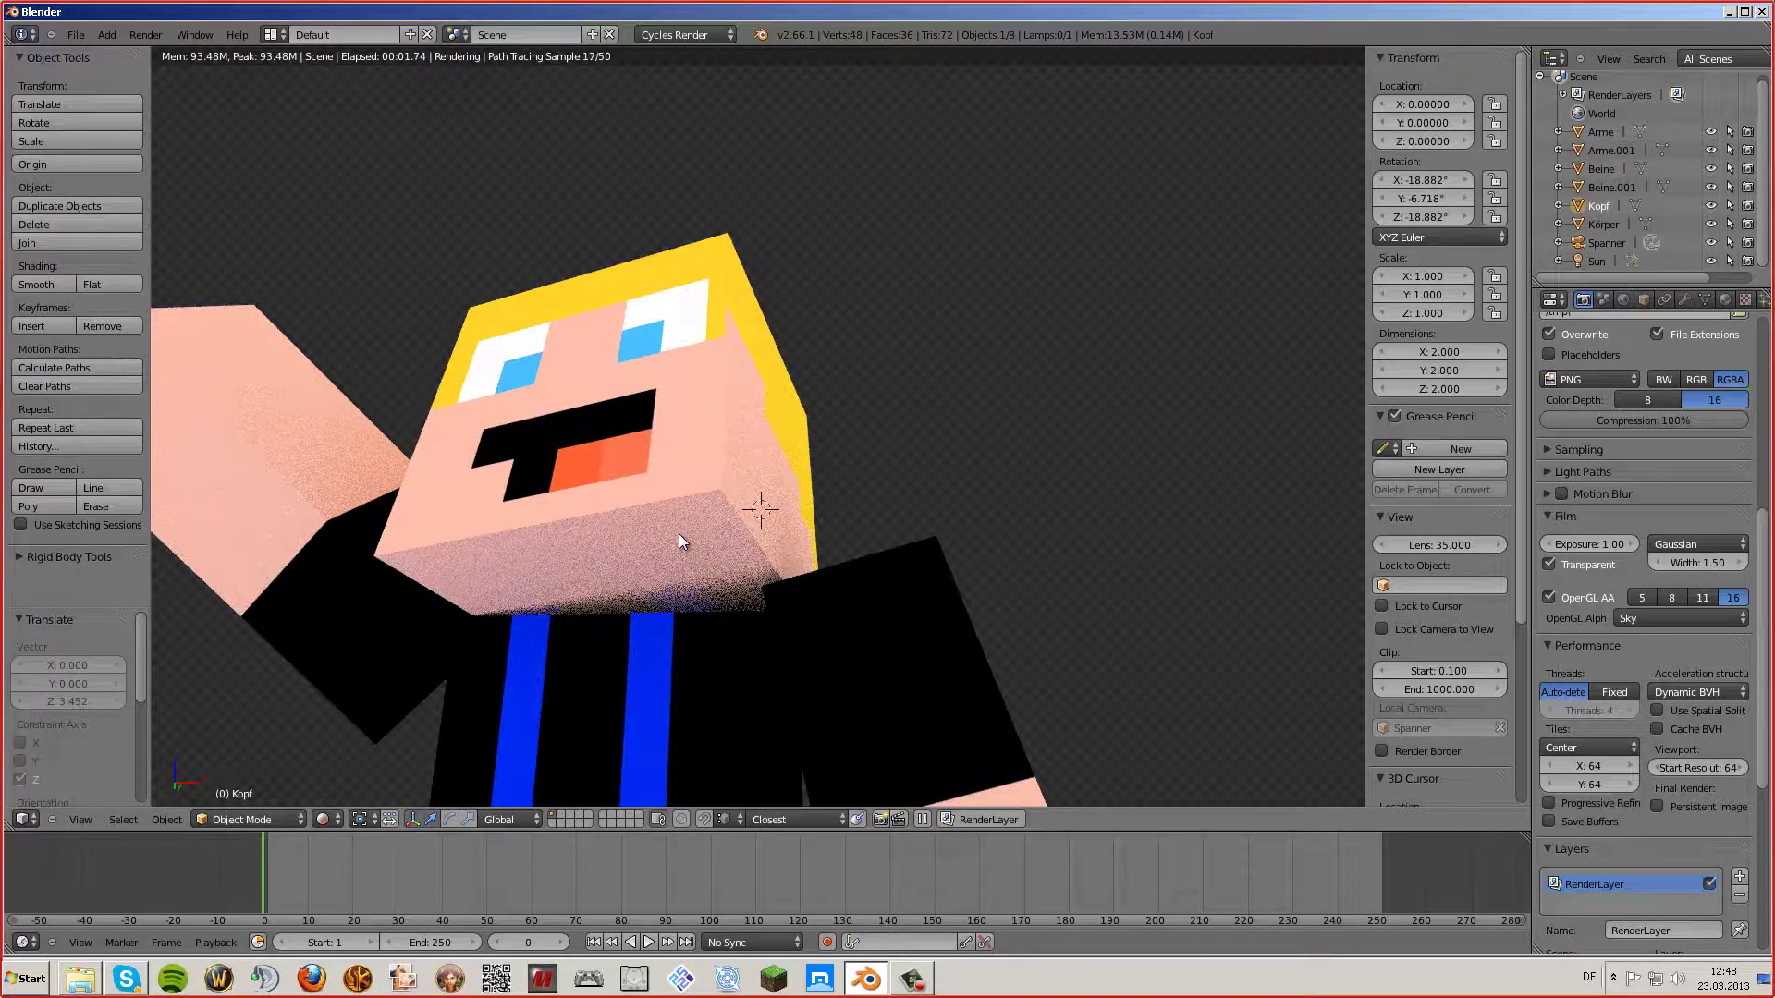
scroll(679, 534, up, 1)
scroll(679, 534, up, 1)
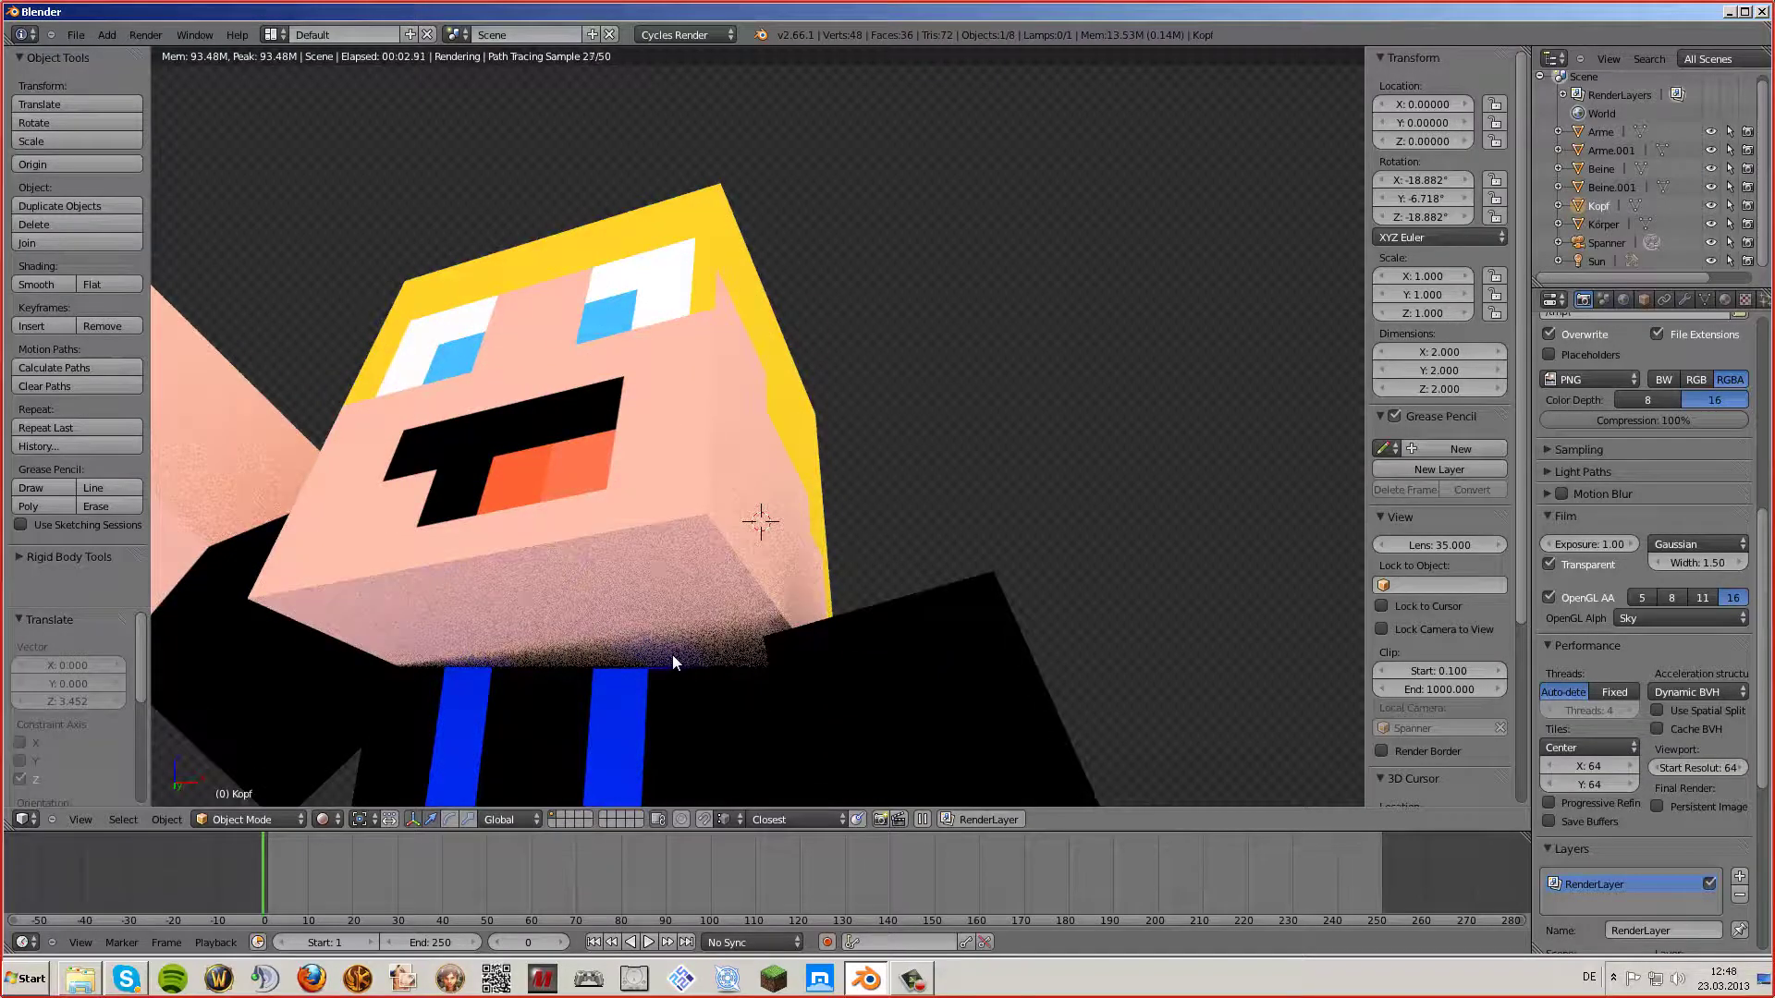
scroll(673, 654, up, 1)
scroll(666, 679, up, 1)
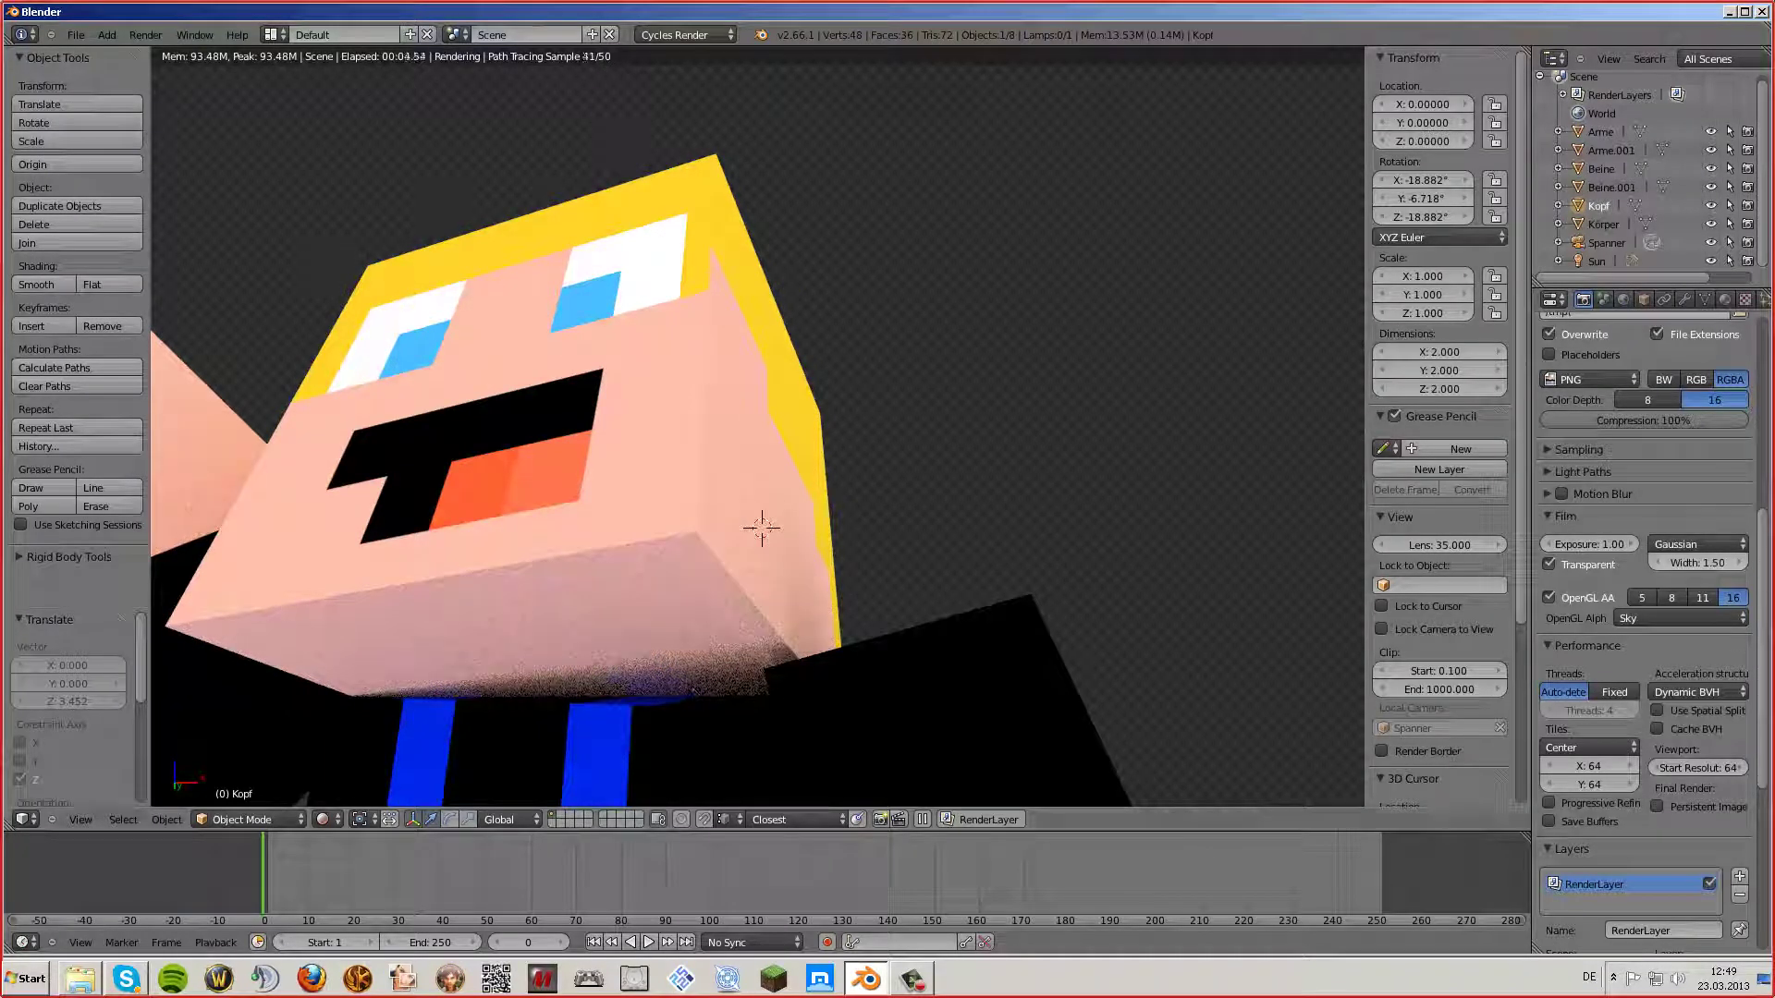
drag(1756, 678, 1765, 509)
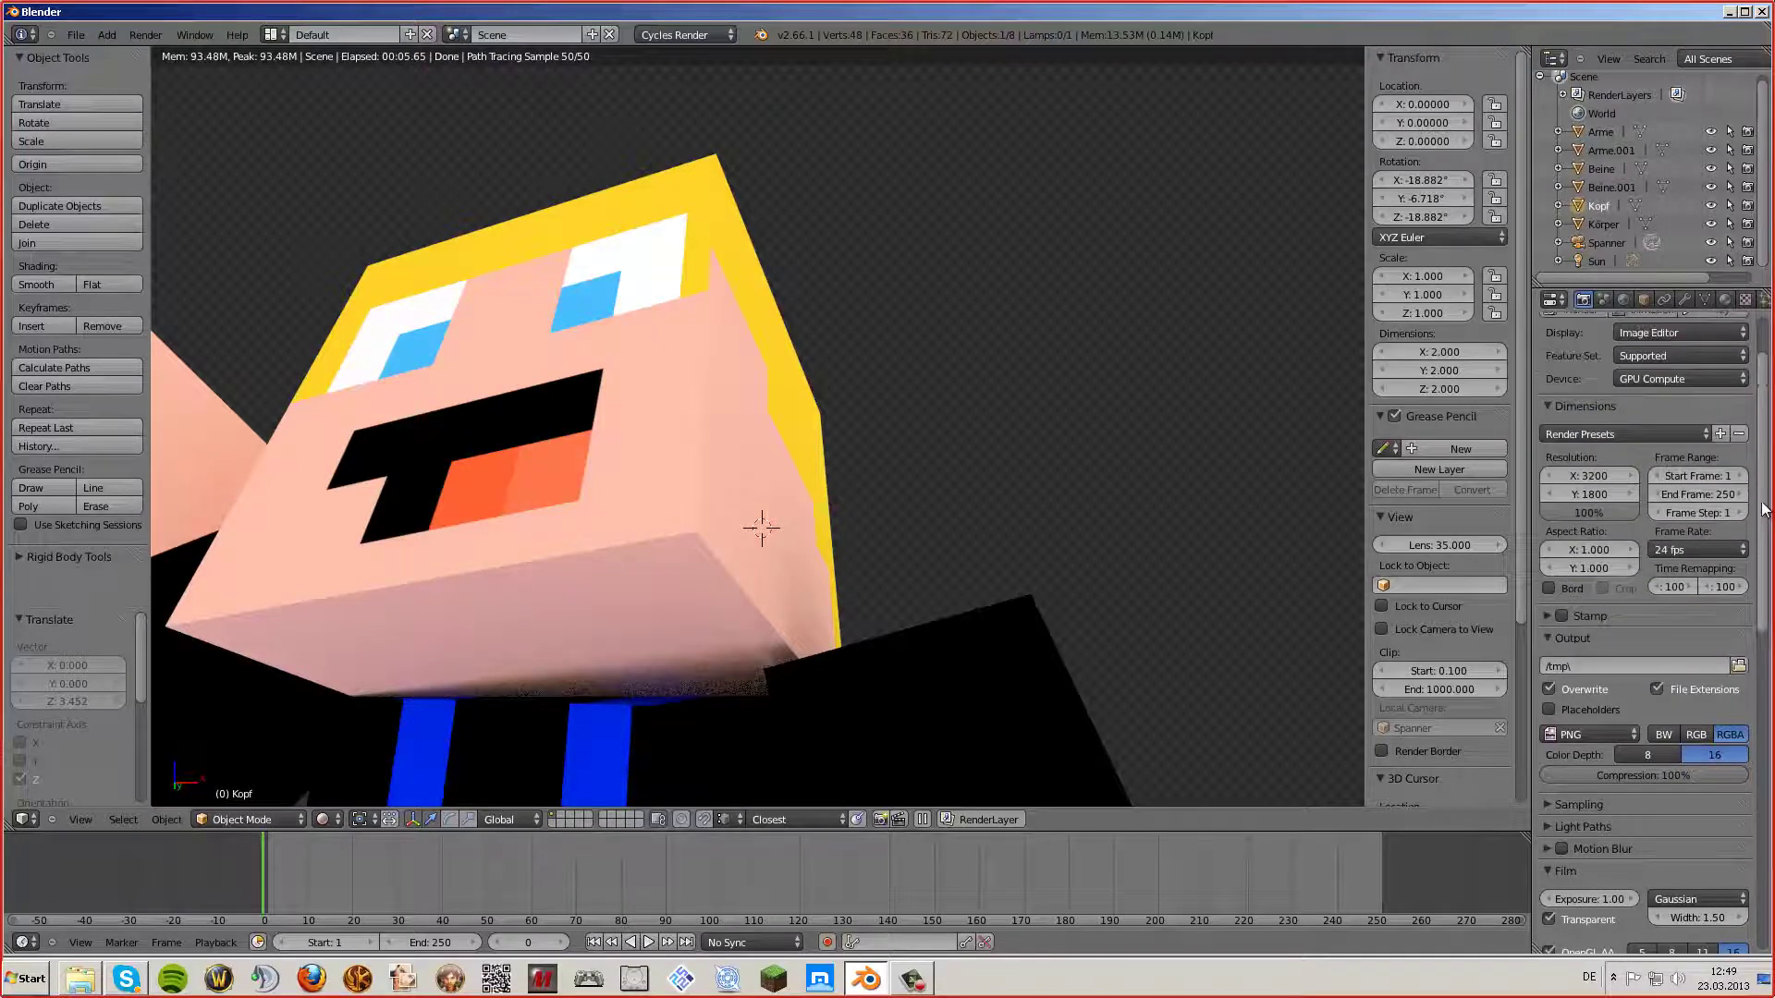
- Set Sampling's viewport Preview samples to 250, then return to camera view
drag(1766, 509, 1764, 617)
click(1578, 576)
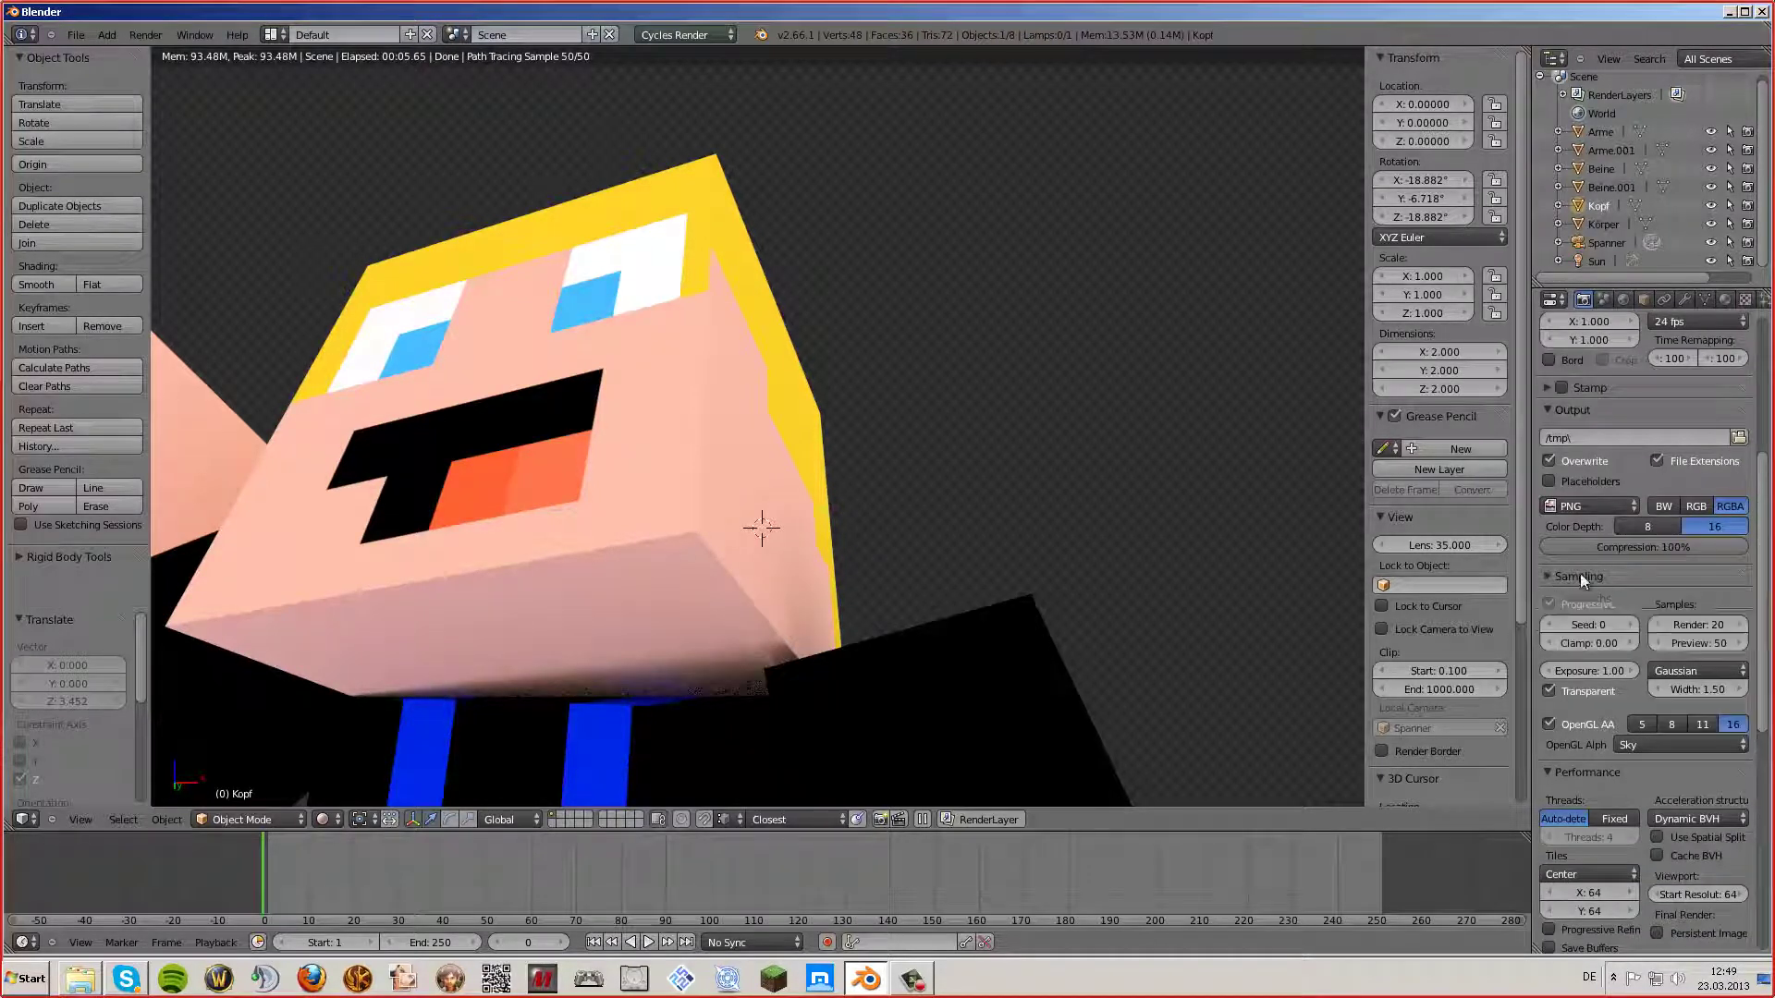
click(1721, 642)
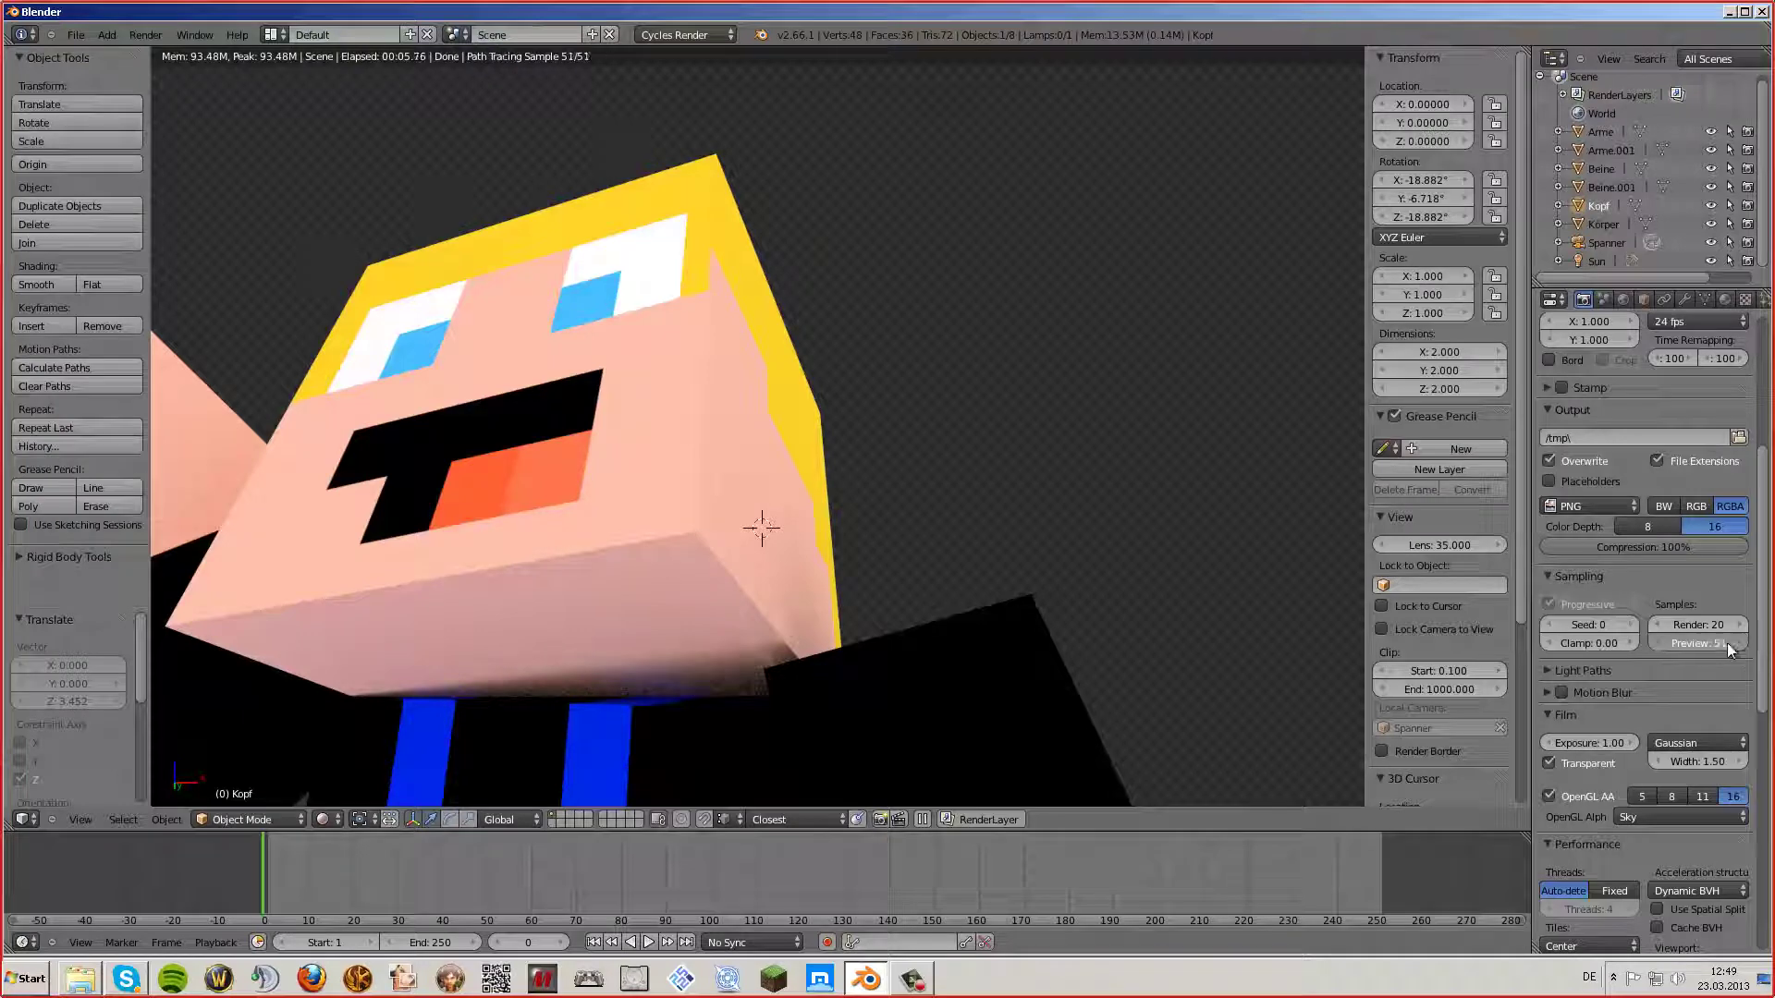
click(1726, 641)
text(250)
key(Return)
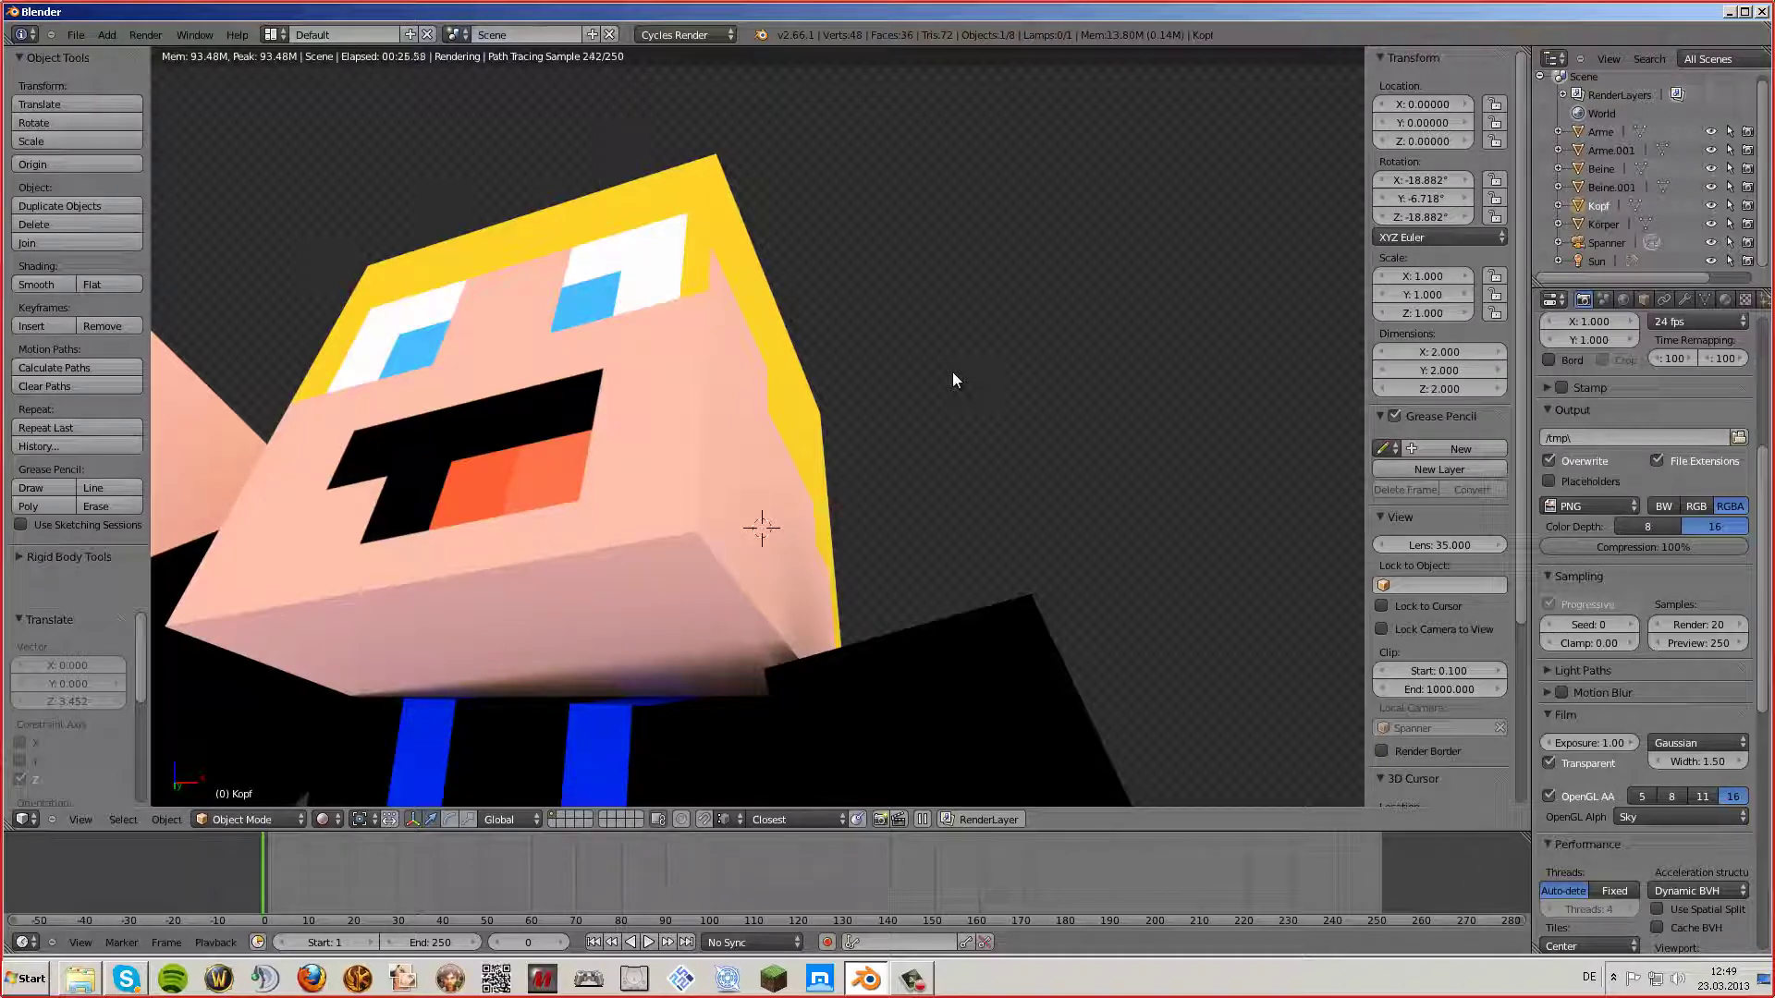
key(KP_0)
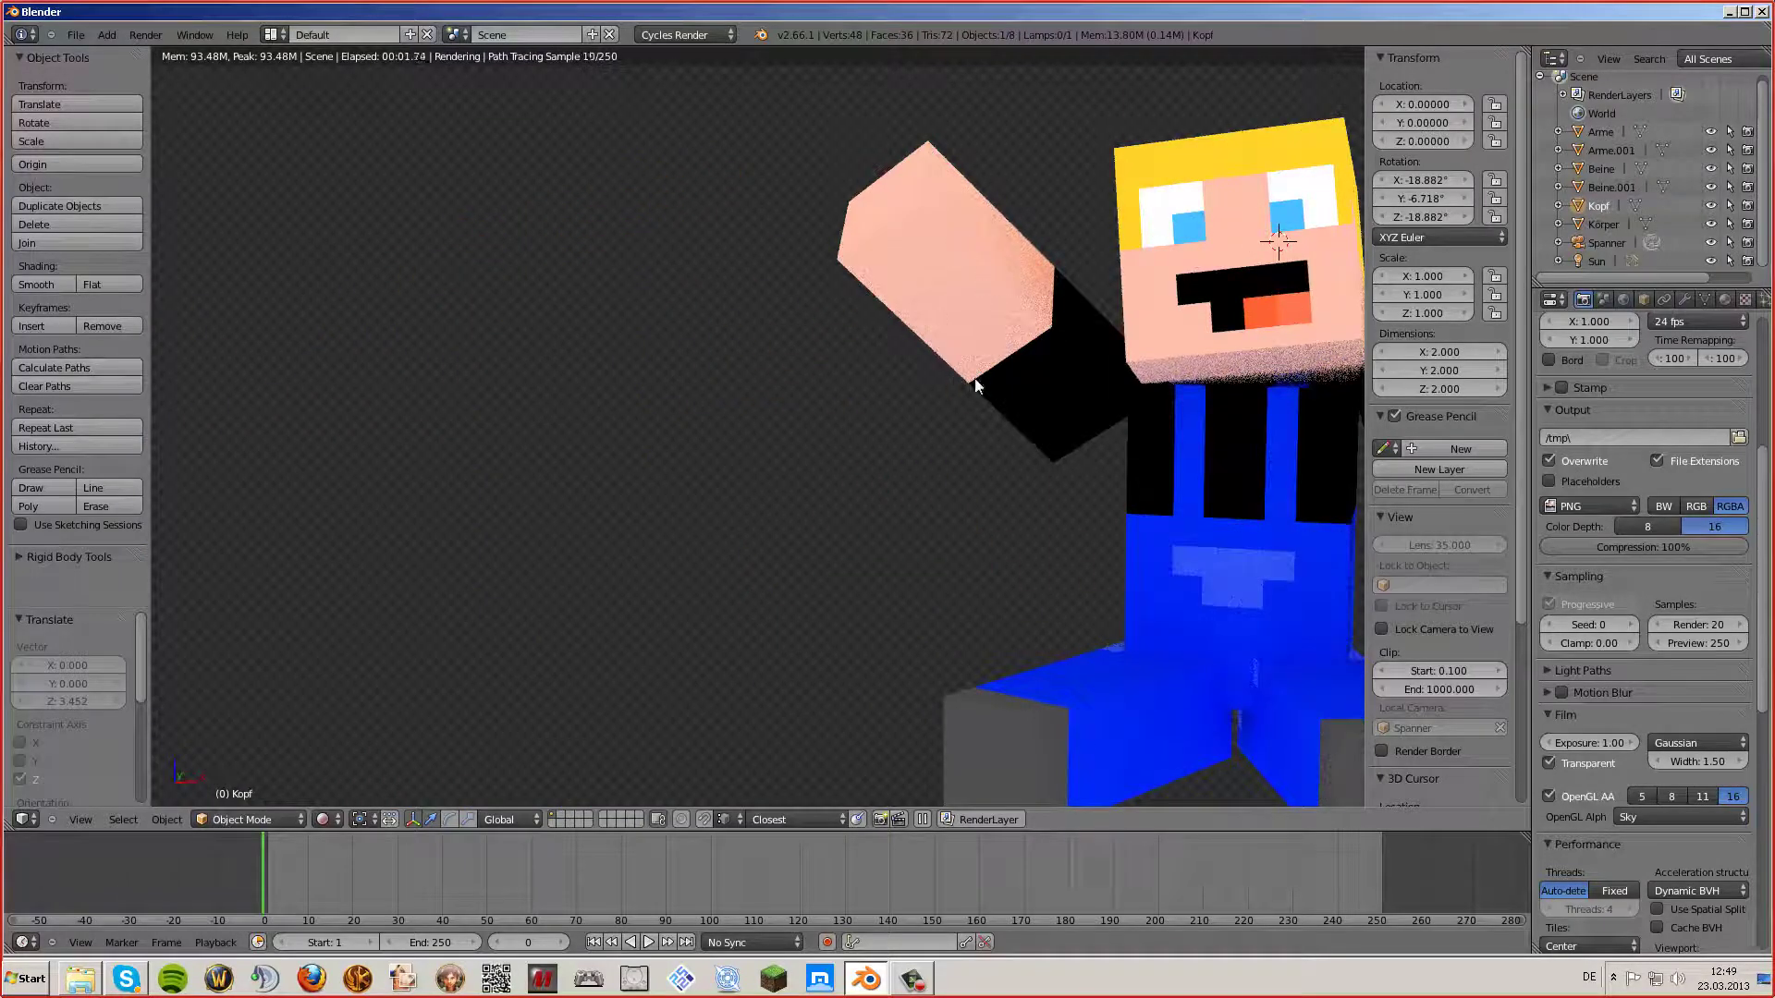
- Enter a new final Render sample count of 500 in the Sampling panel
scroll(974, 379, down, 2)
scroll(974, 379, up, 1)
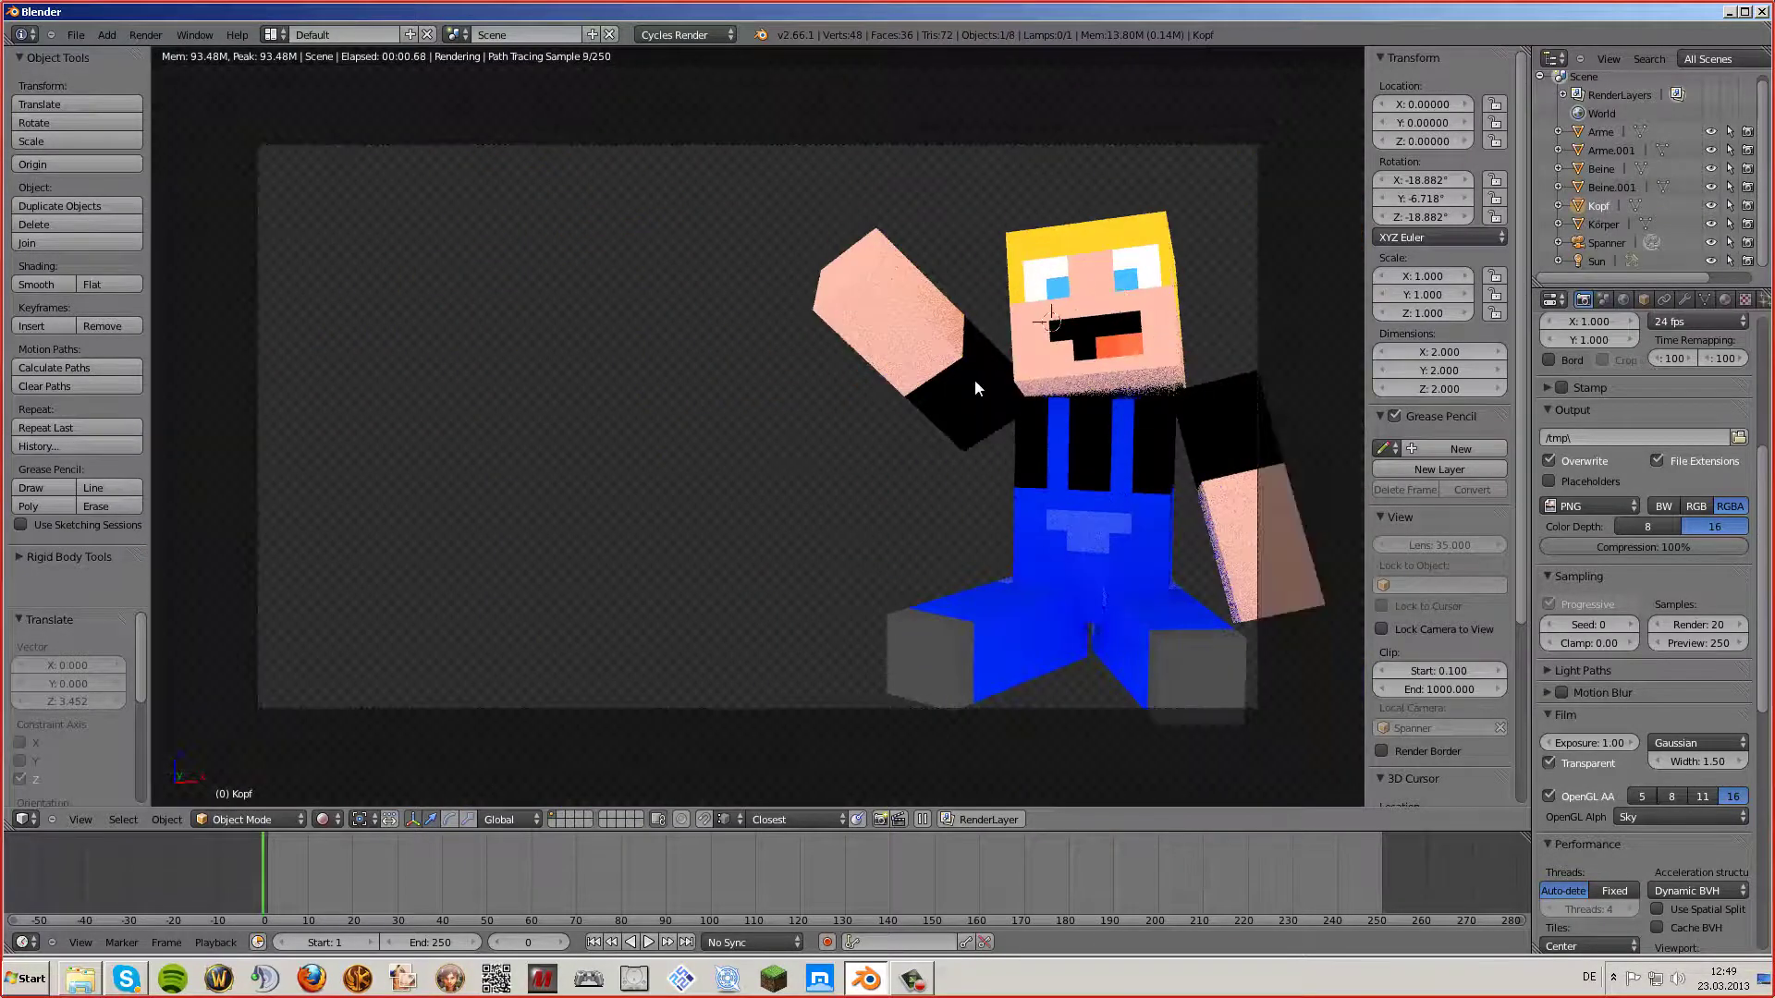
scroll(974, 379, down, 1)
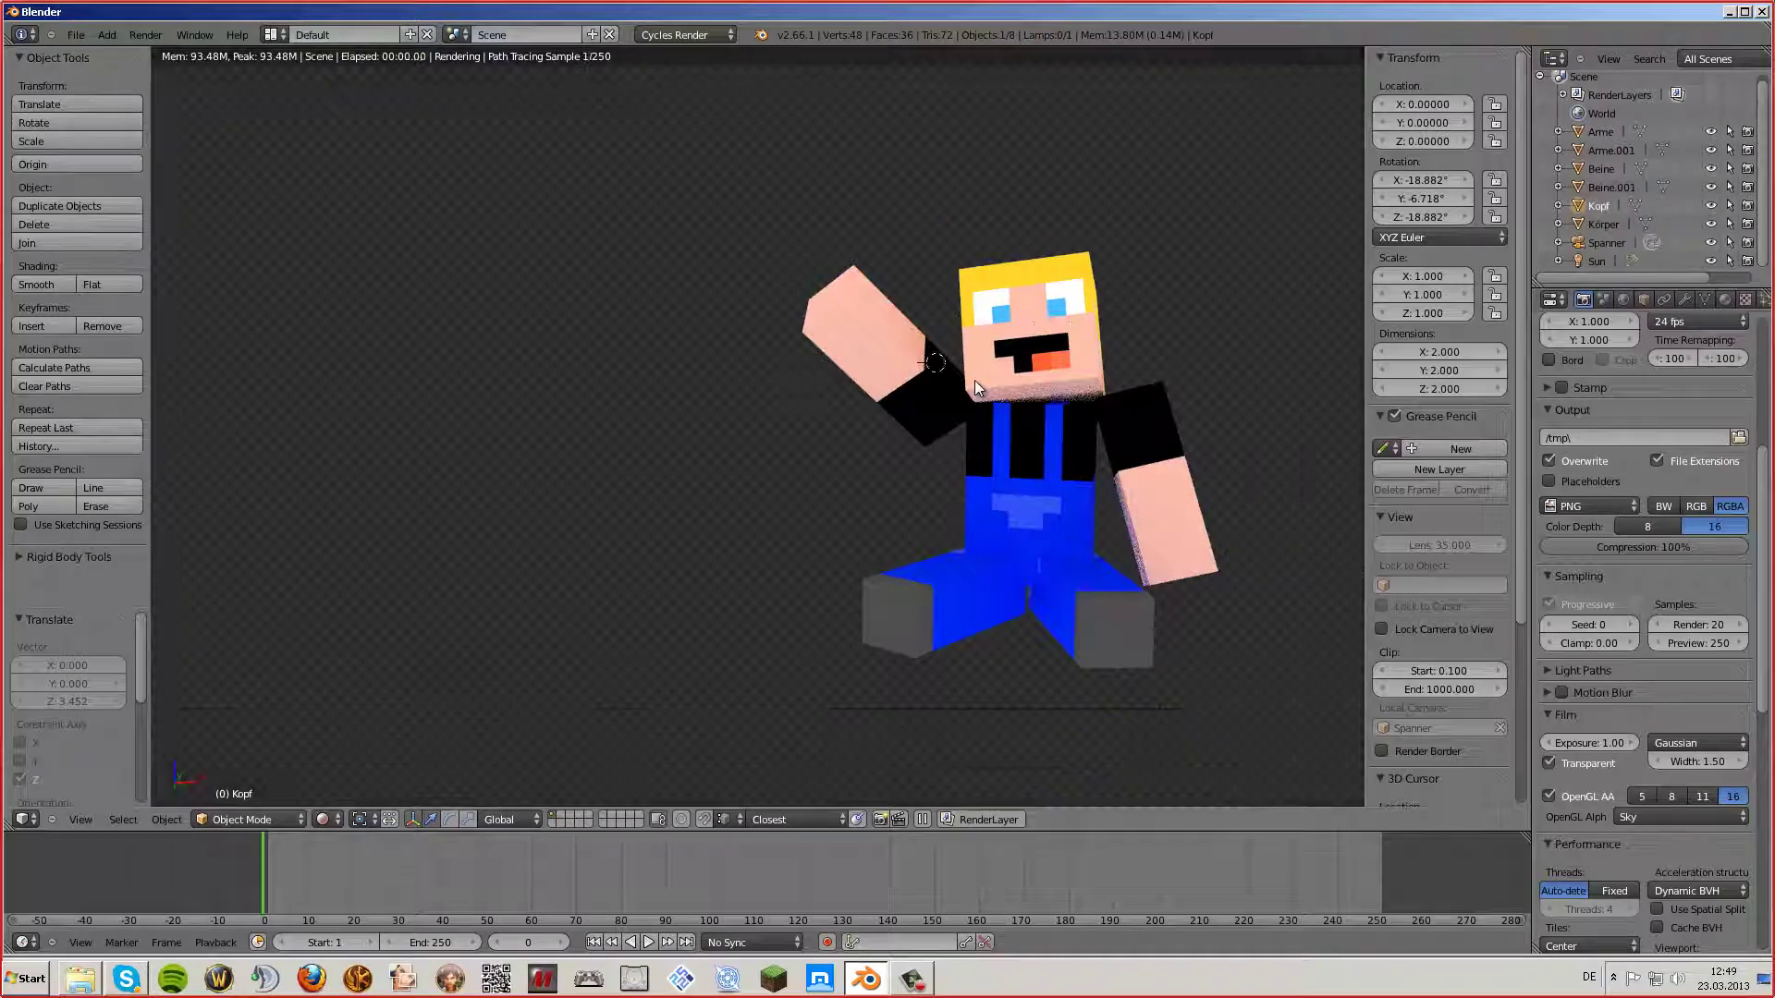
scroll(974, 380, up, 6)
scroll(974, 380, down, 4)
scroll(975, 380, down, 2)
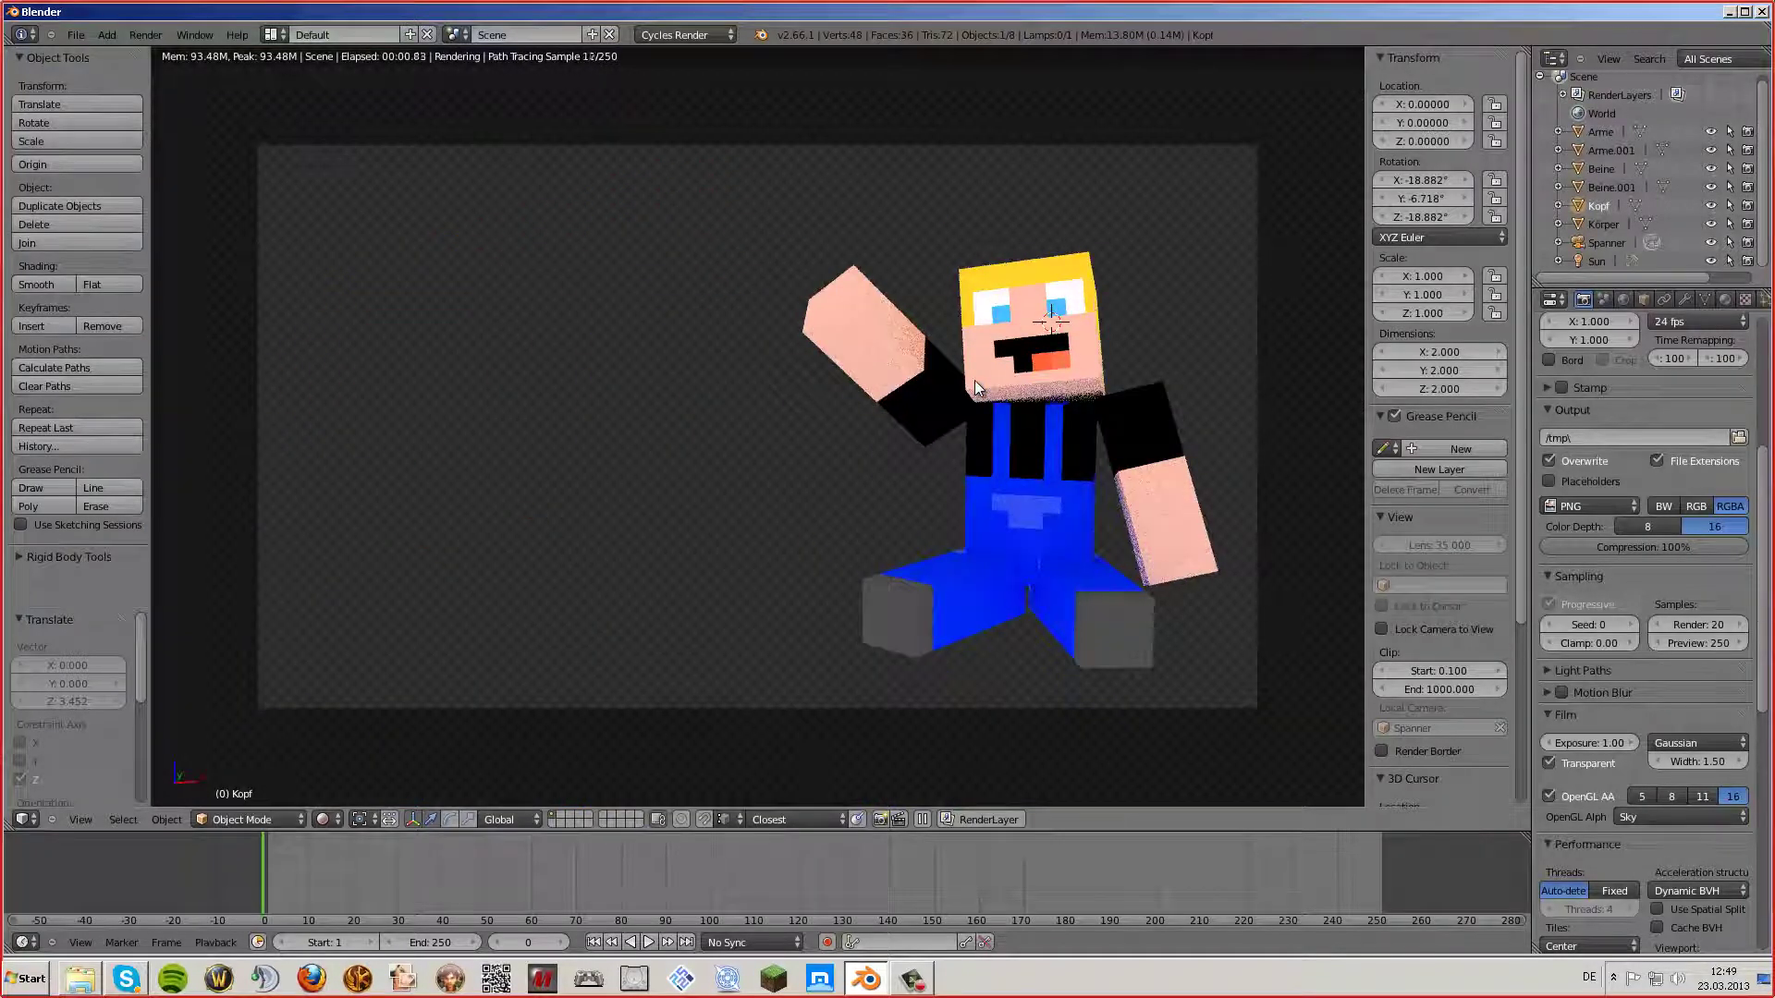
scroll(974, 379, up, 1)
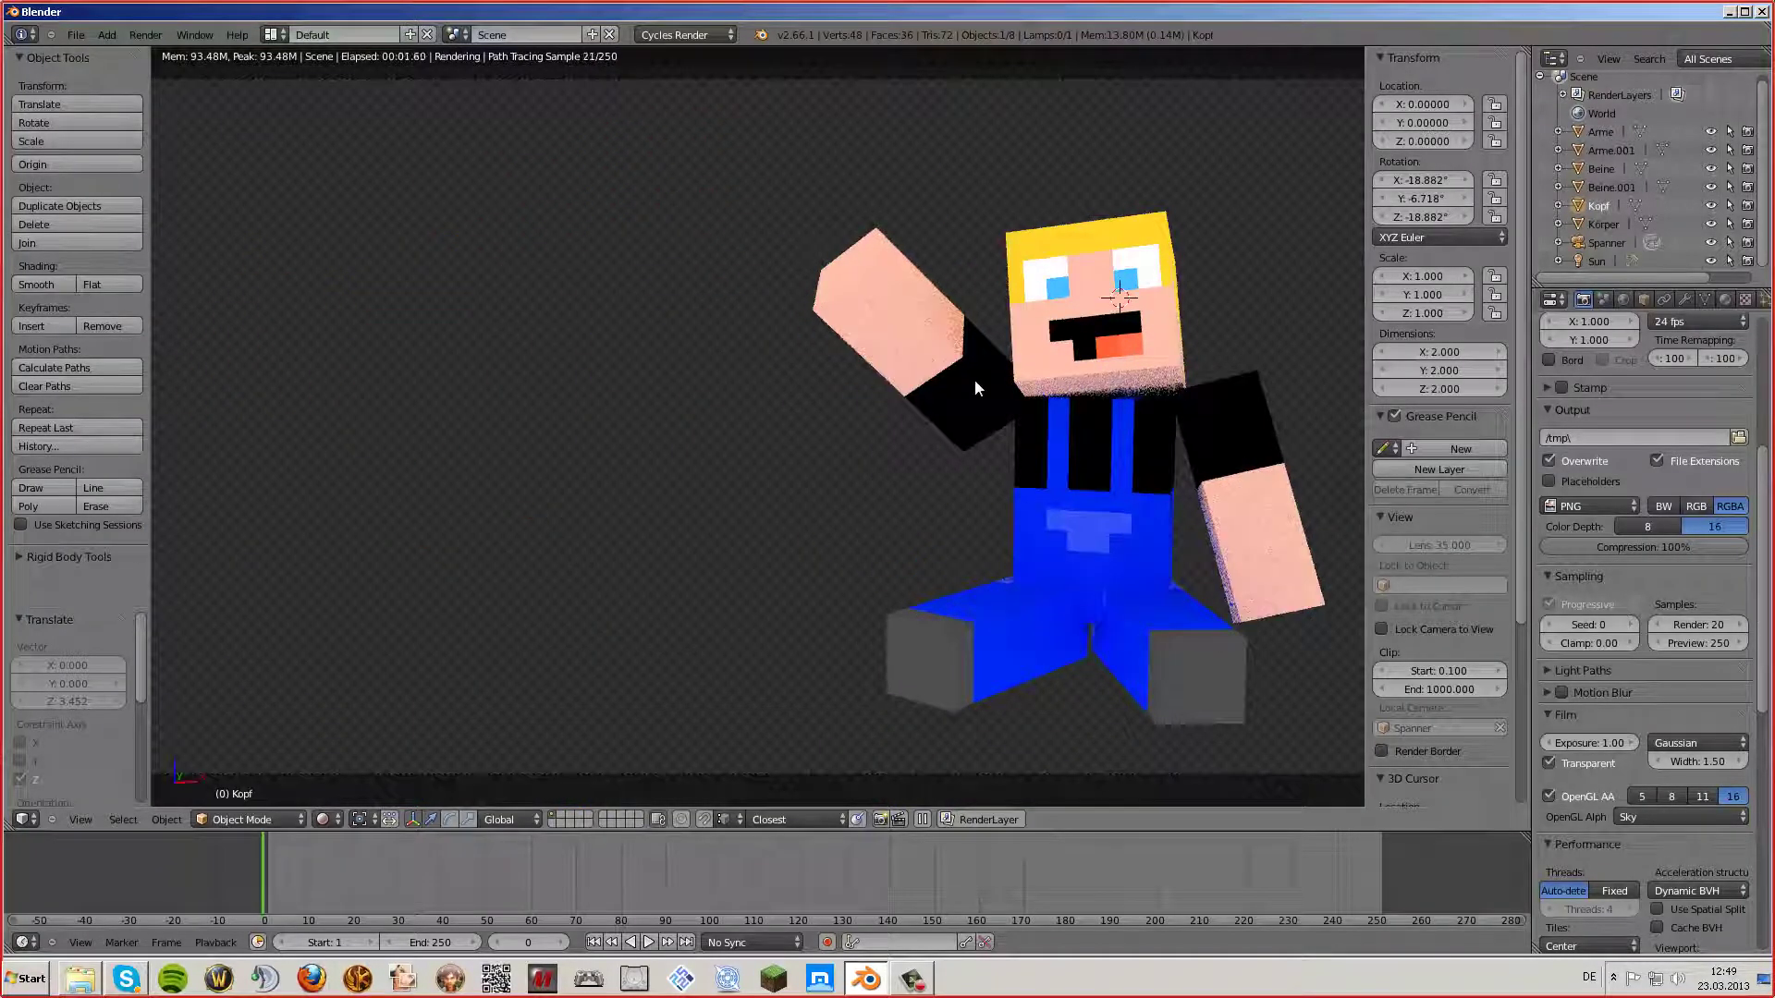
scroll(975, 382, up, 1)
scroll(975, 382, down, 2)
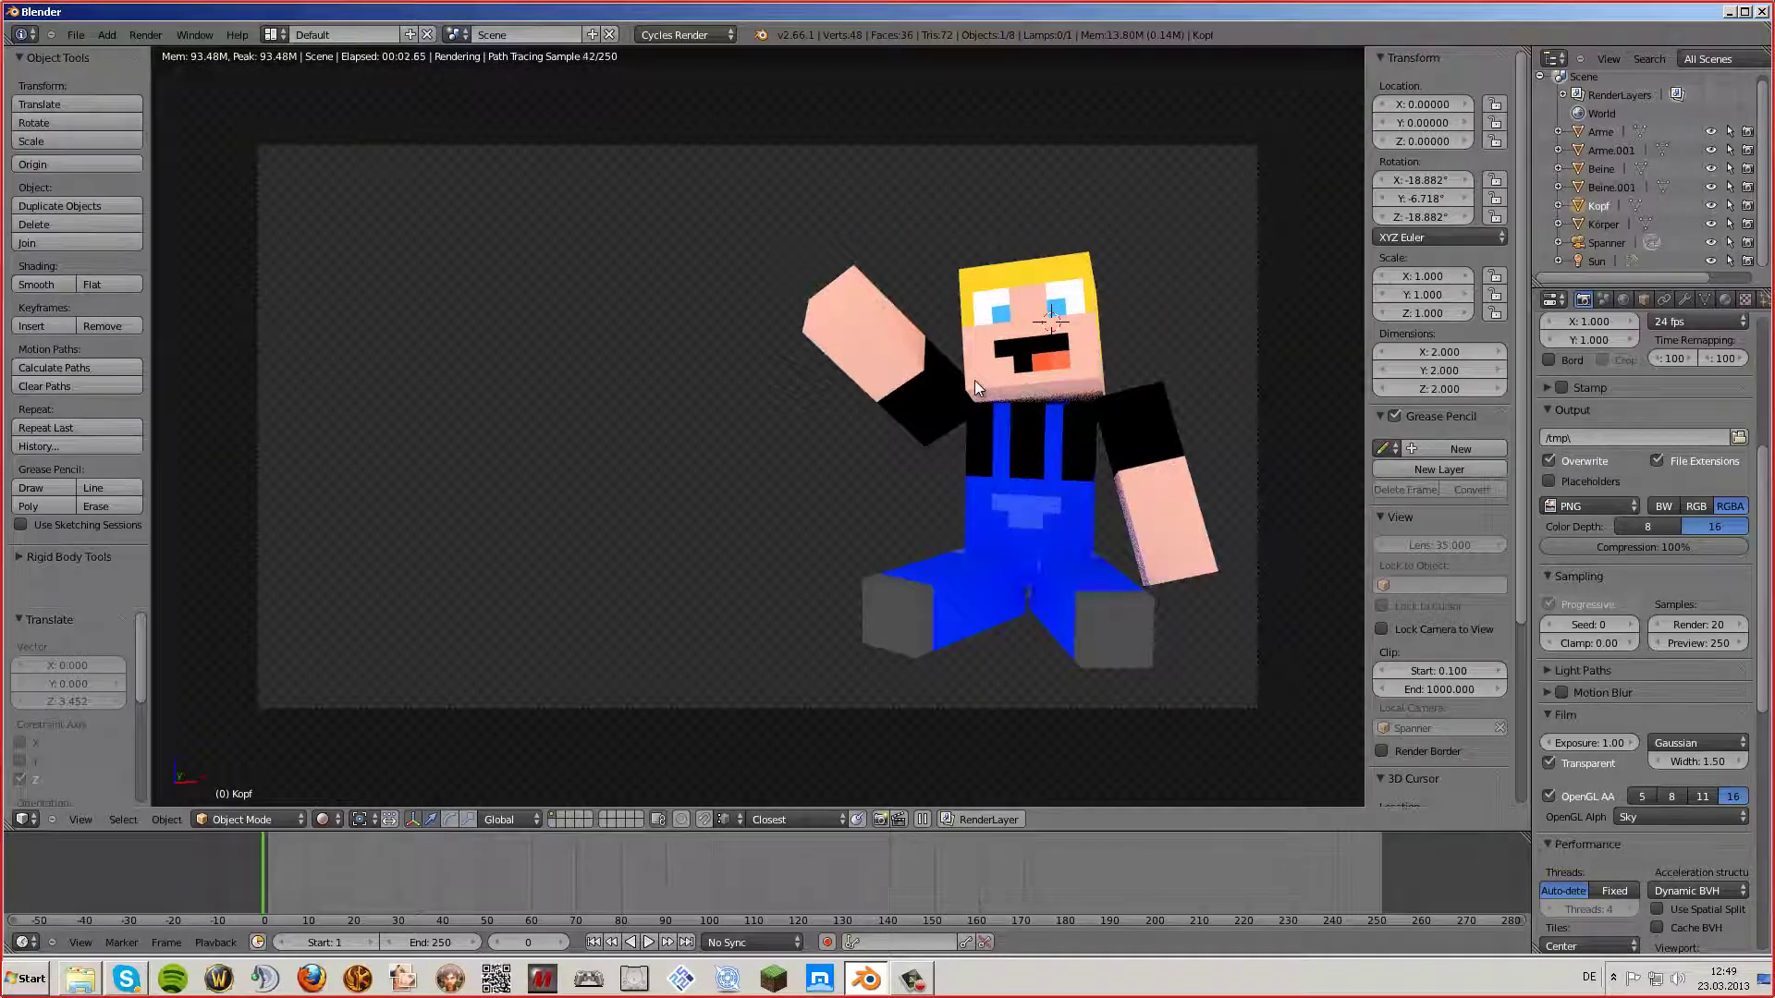
scroll(974, 380, up, 5)
scroll(974, 380, down, 5)
click(1708, 629)
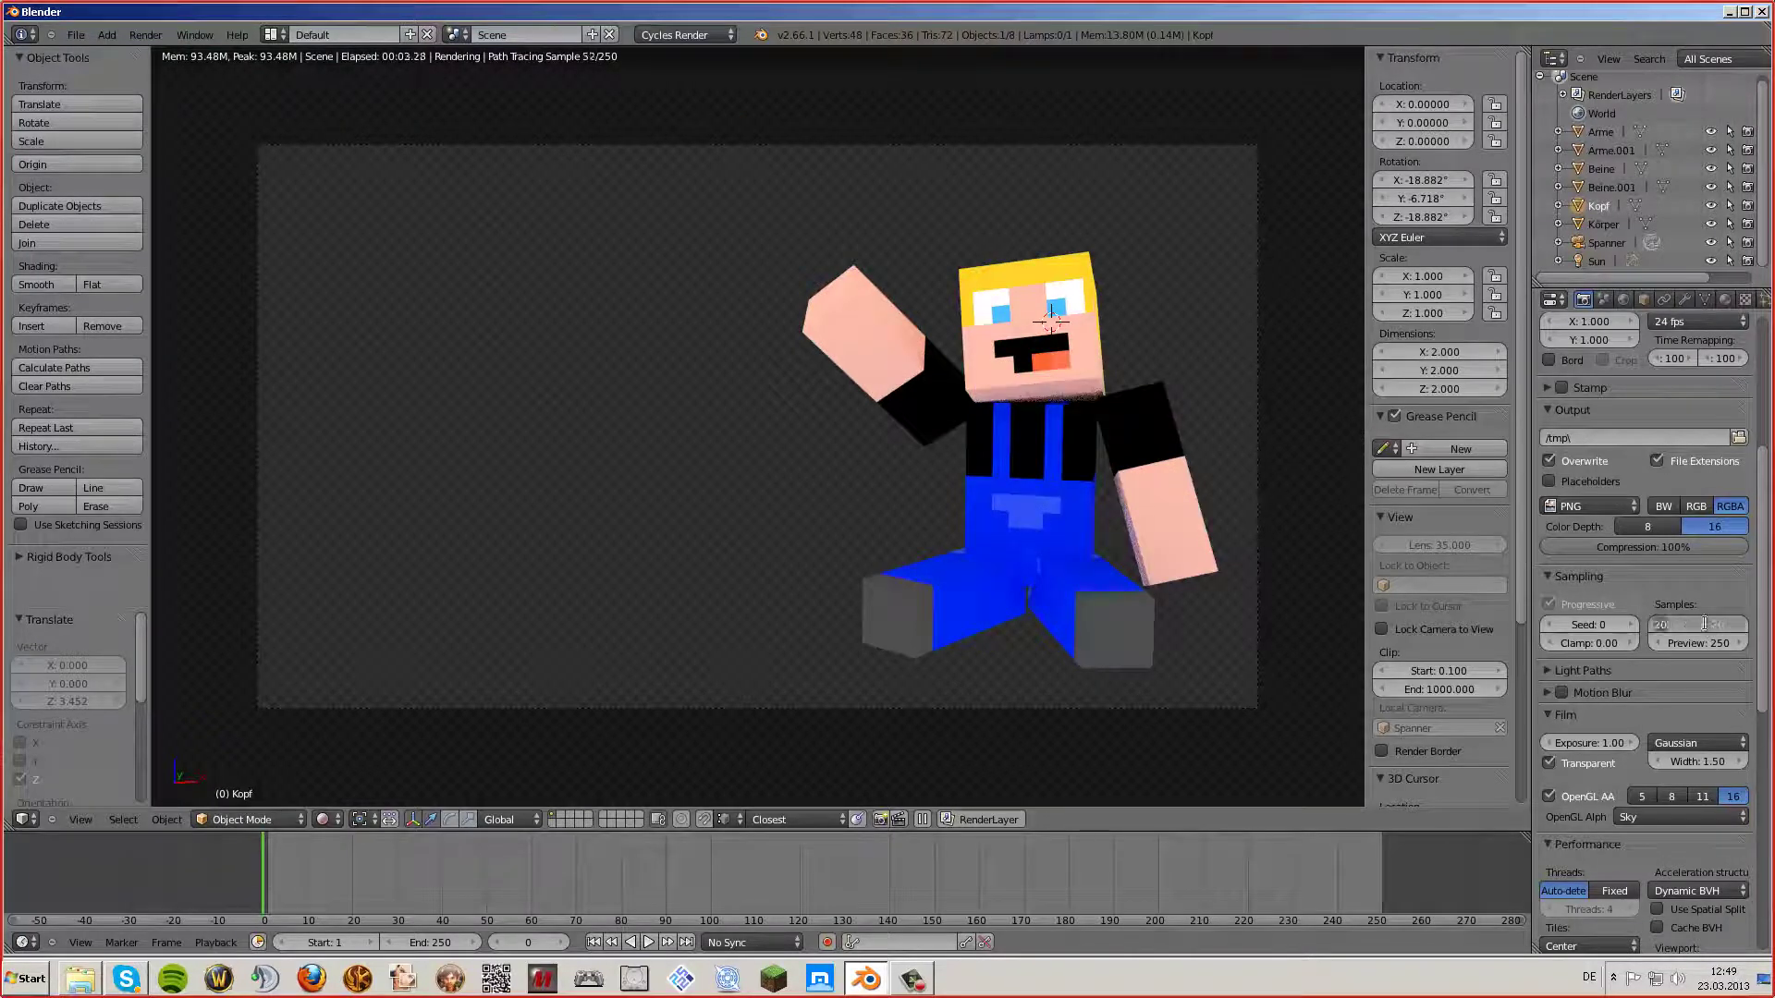
text(2)
text(500)
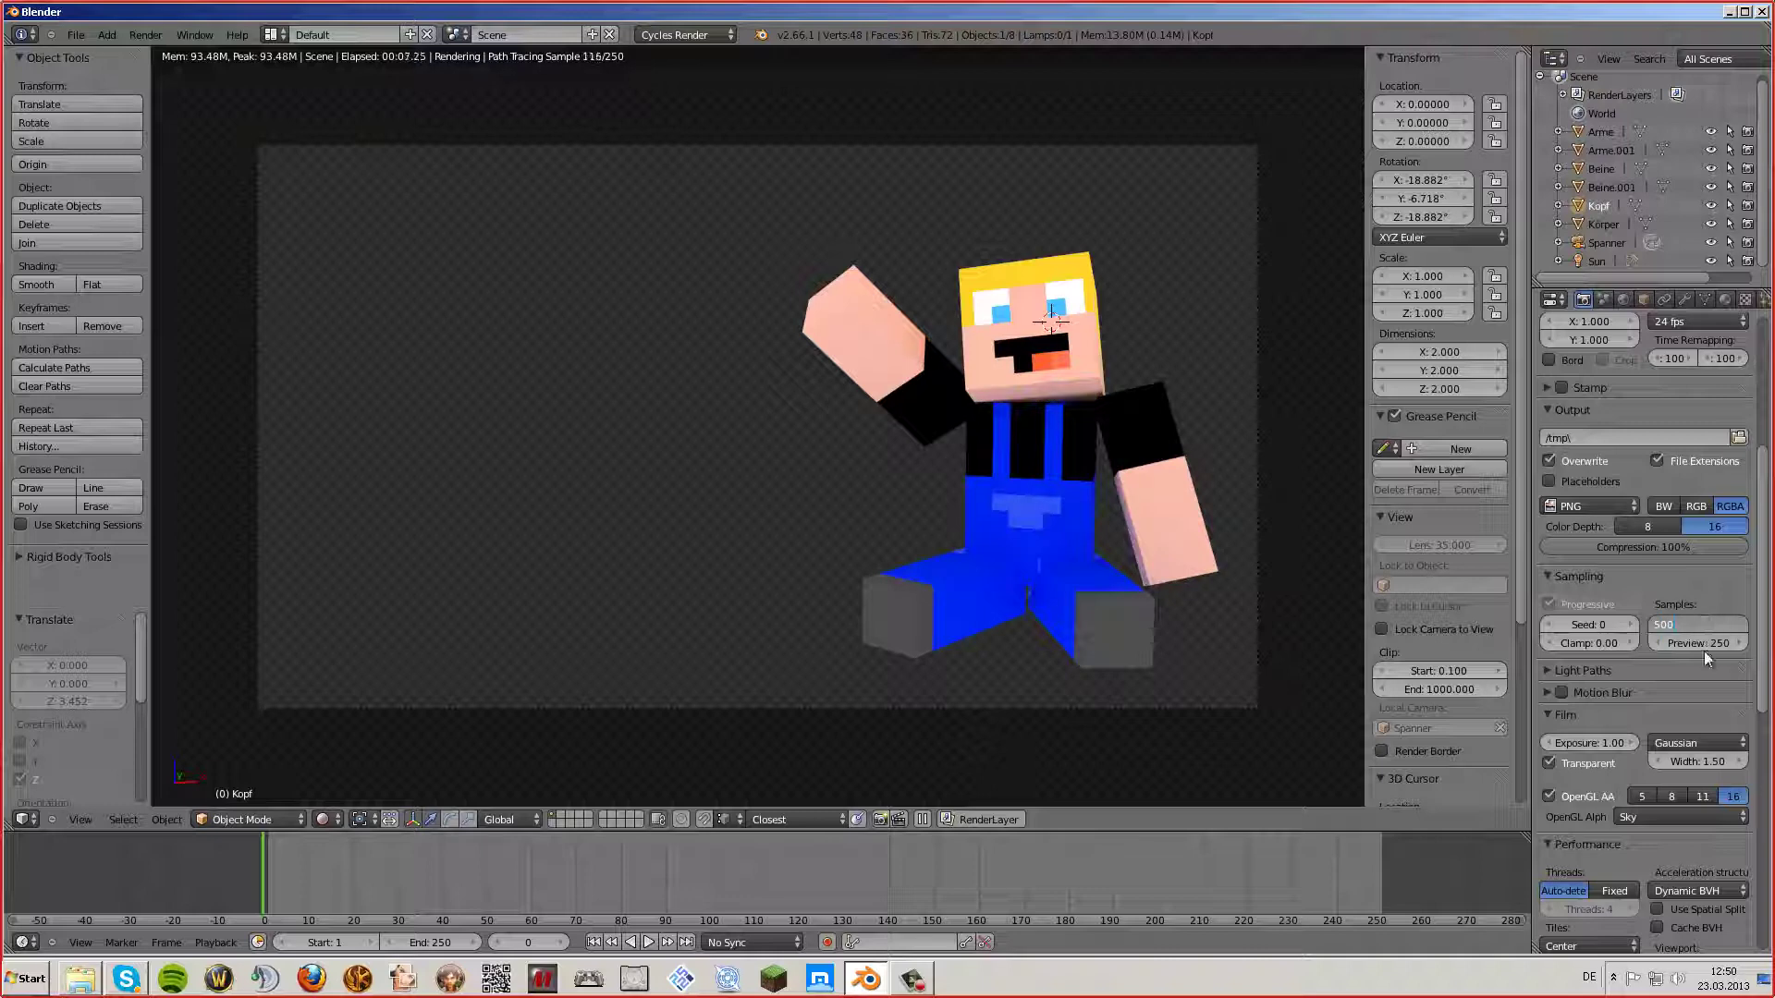
- Set the viewport Preview samples to 500 as well
click(1705, 651)
text(500)
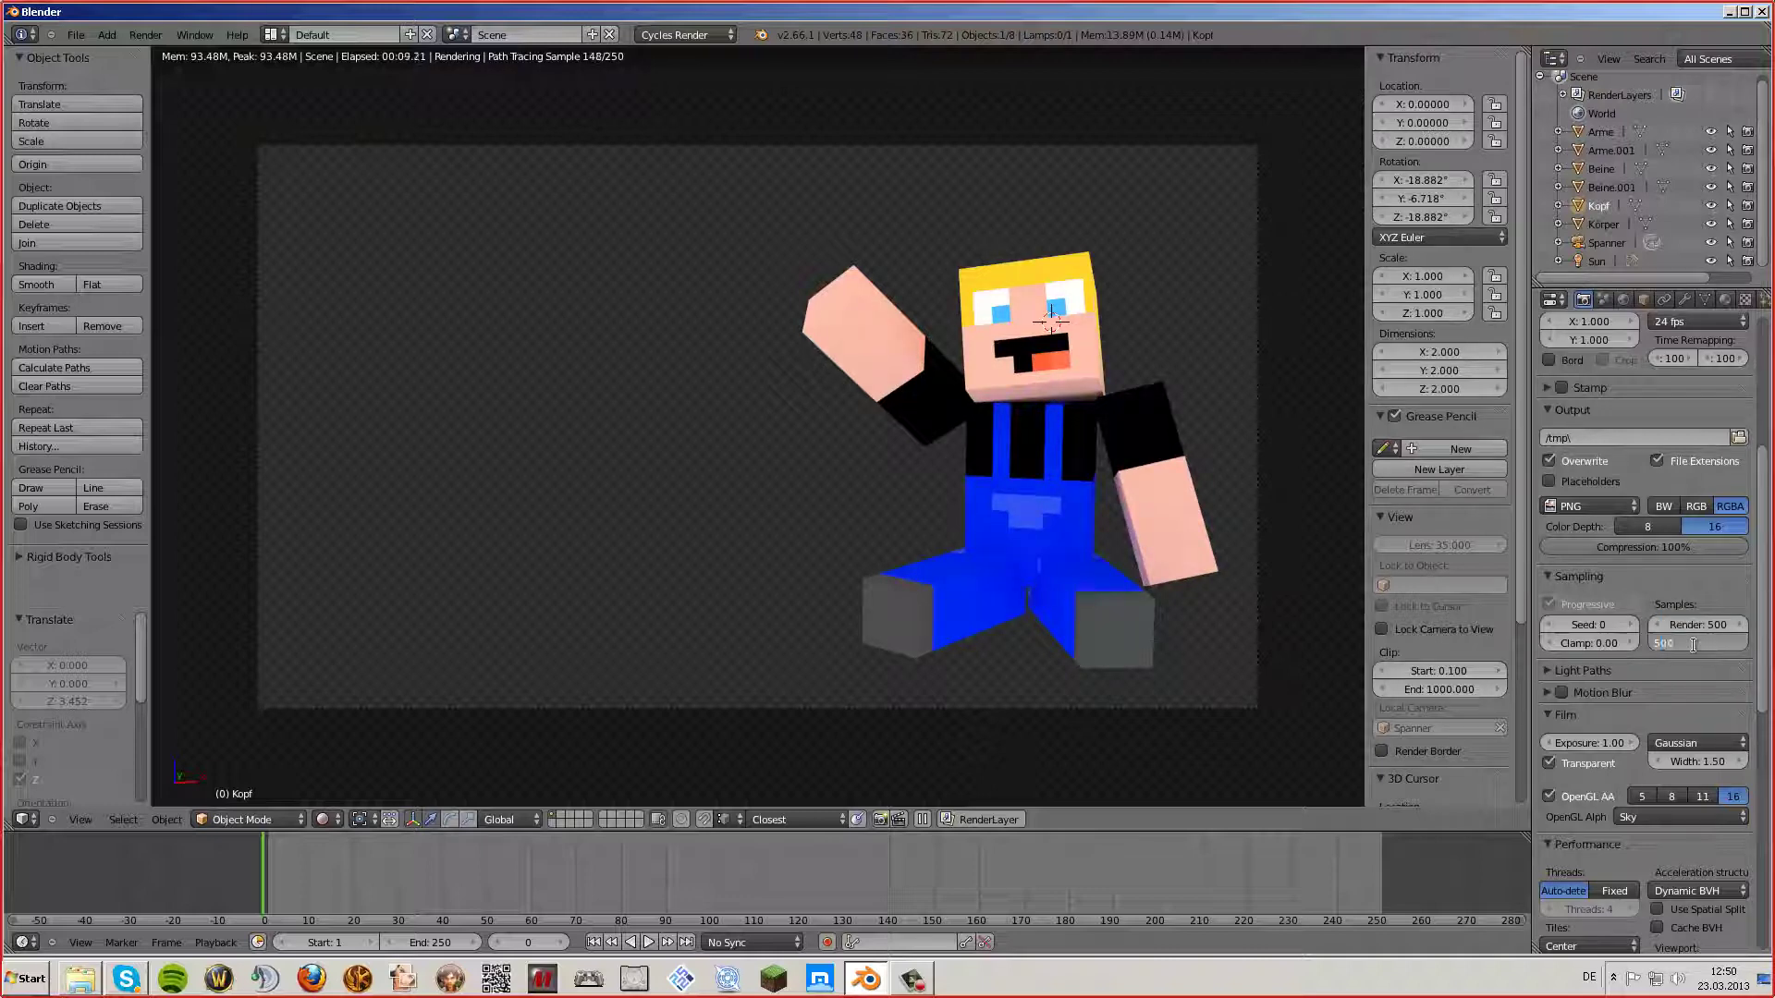
key(Return)
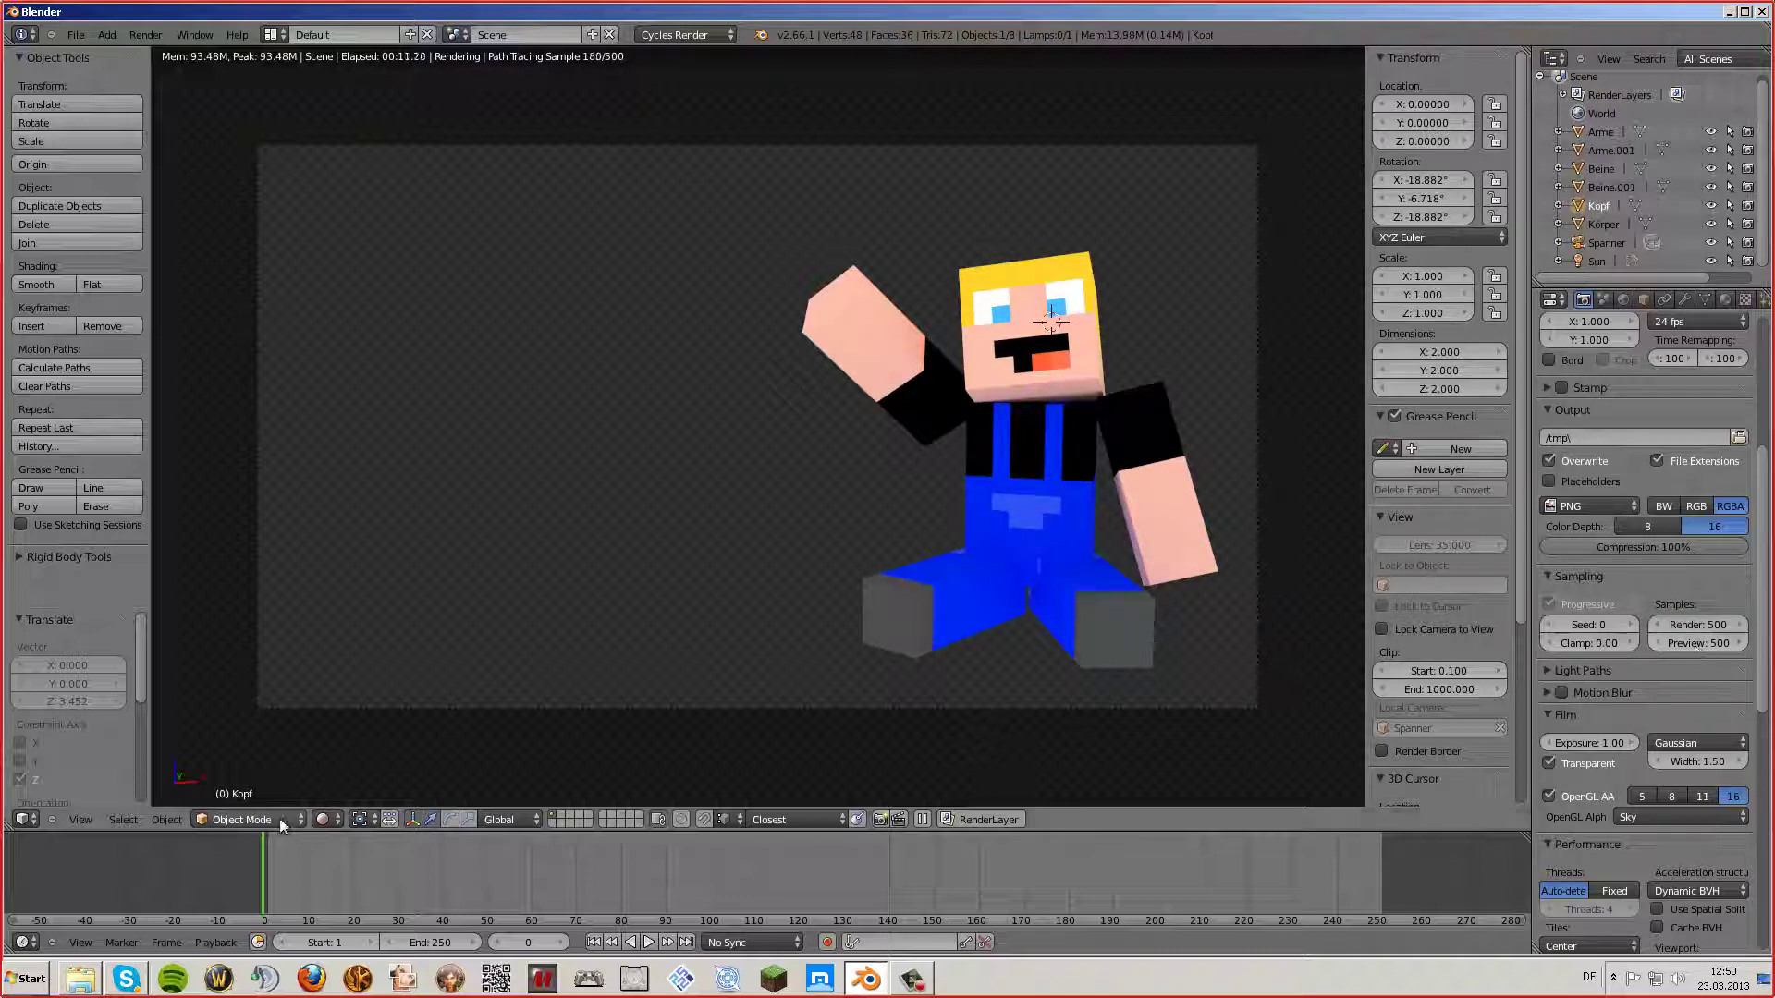
click(279, 818)
- Set viewport shading back to Solid, showing the character as untextured boxes
click(325, 820)
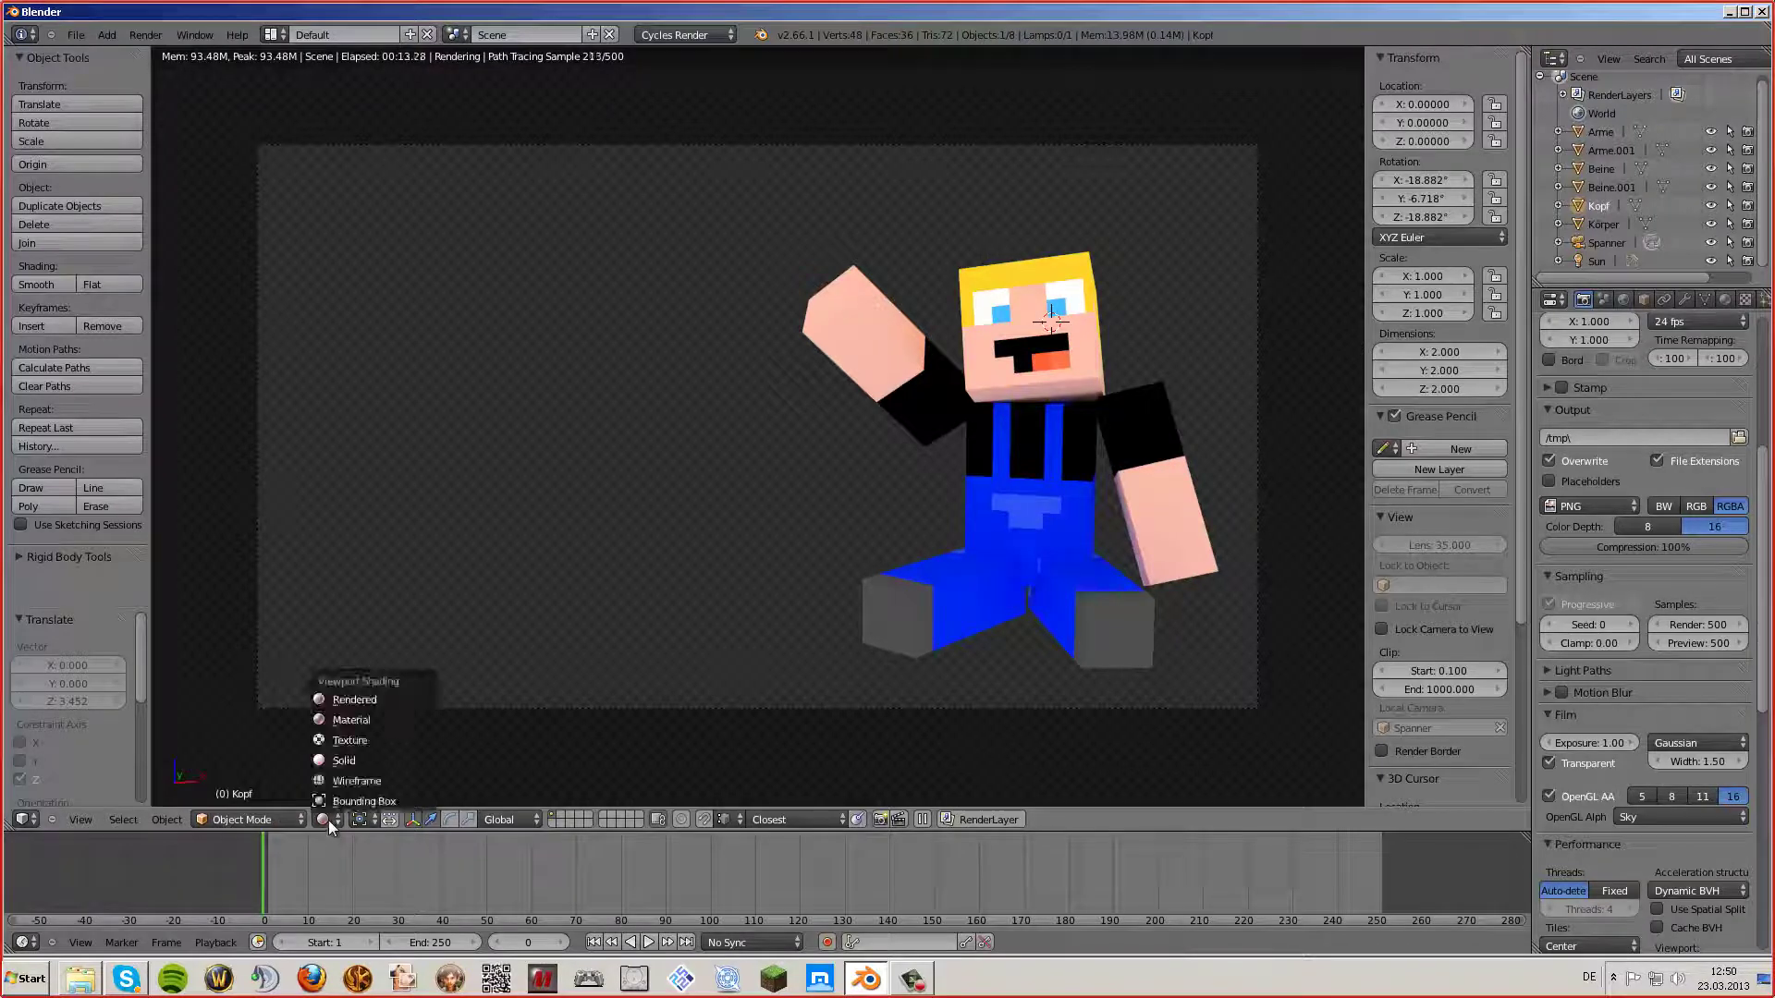
click(347, 759)
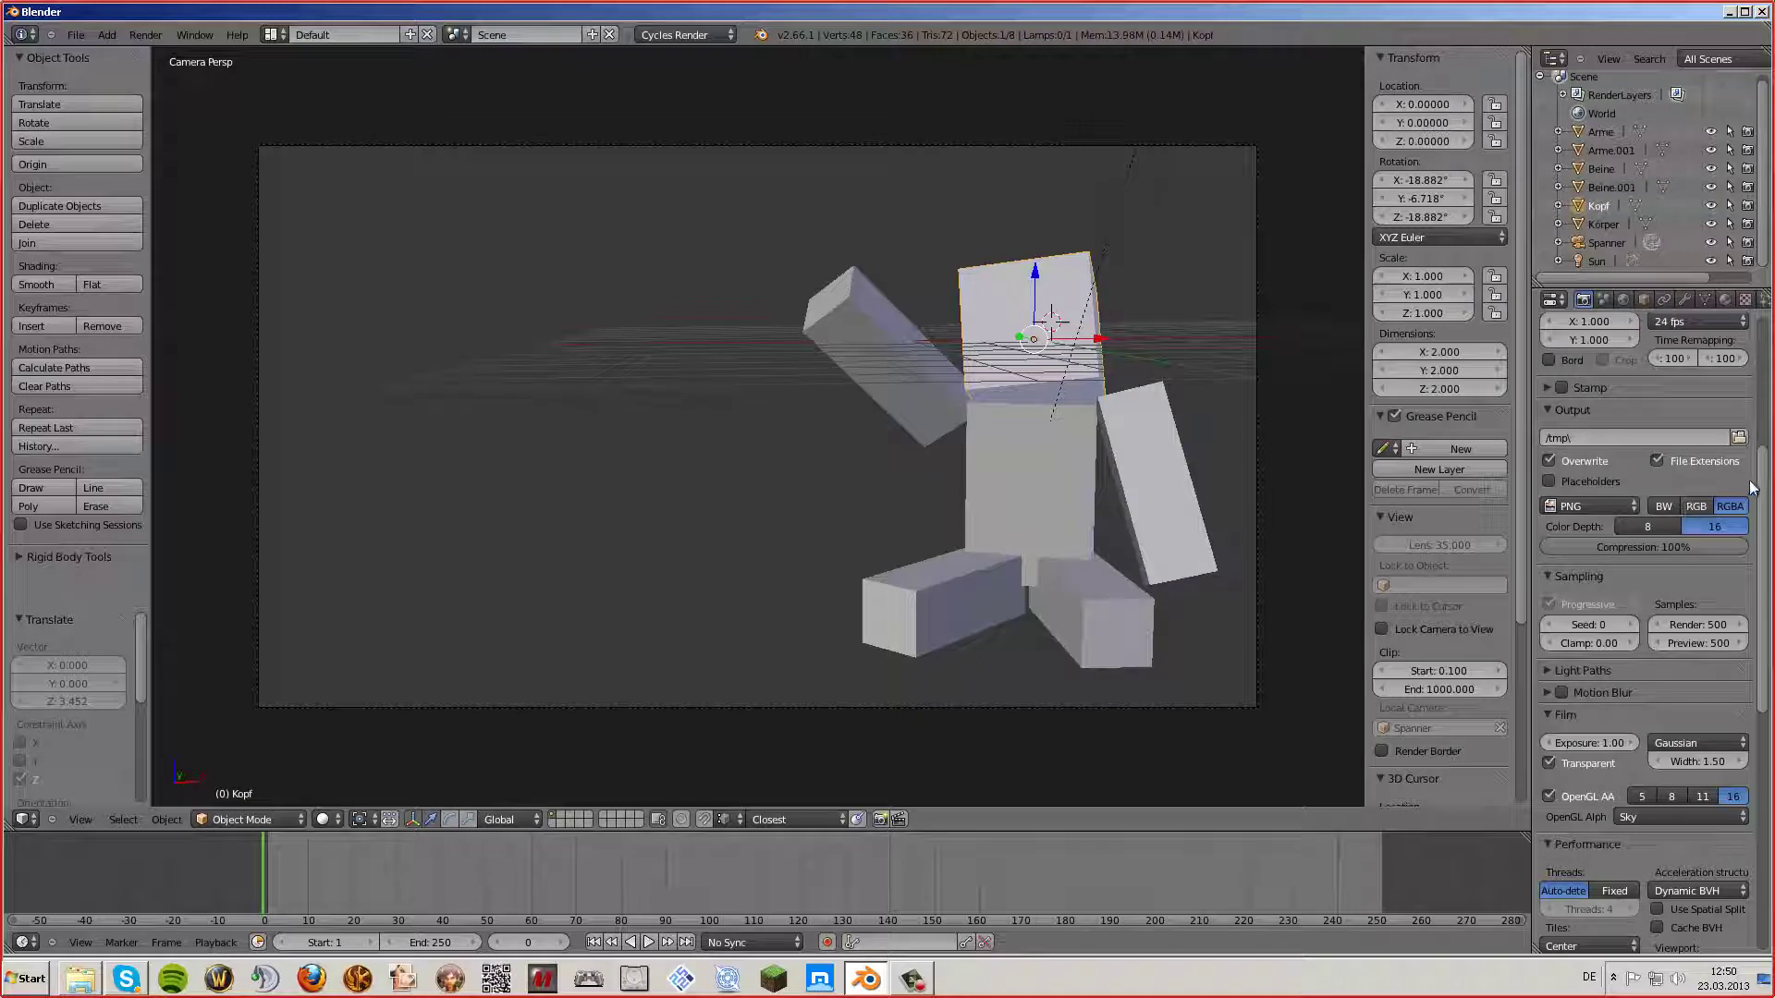
mouse_move(1765, 490)
mouse_down()
mouse_move(1769, 404)
mouse_move(1765, 593)
mouse_up()
- Keep OpenGL Alpha on Sky, set the Film pixel filter to Box, and expand Light Paths
click(1699, 580)
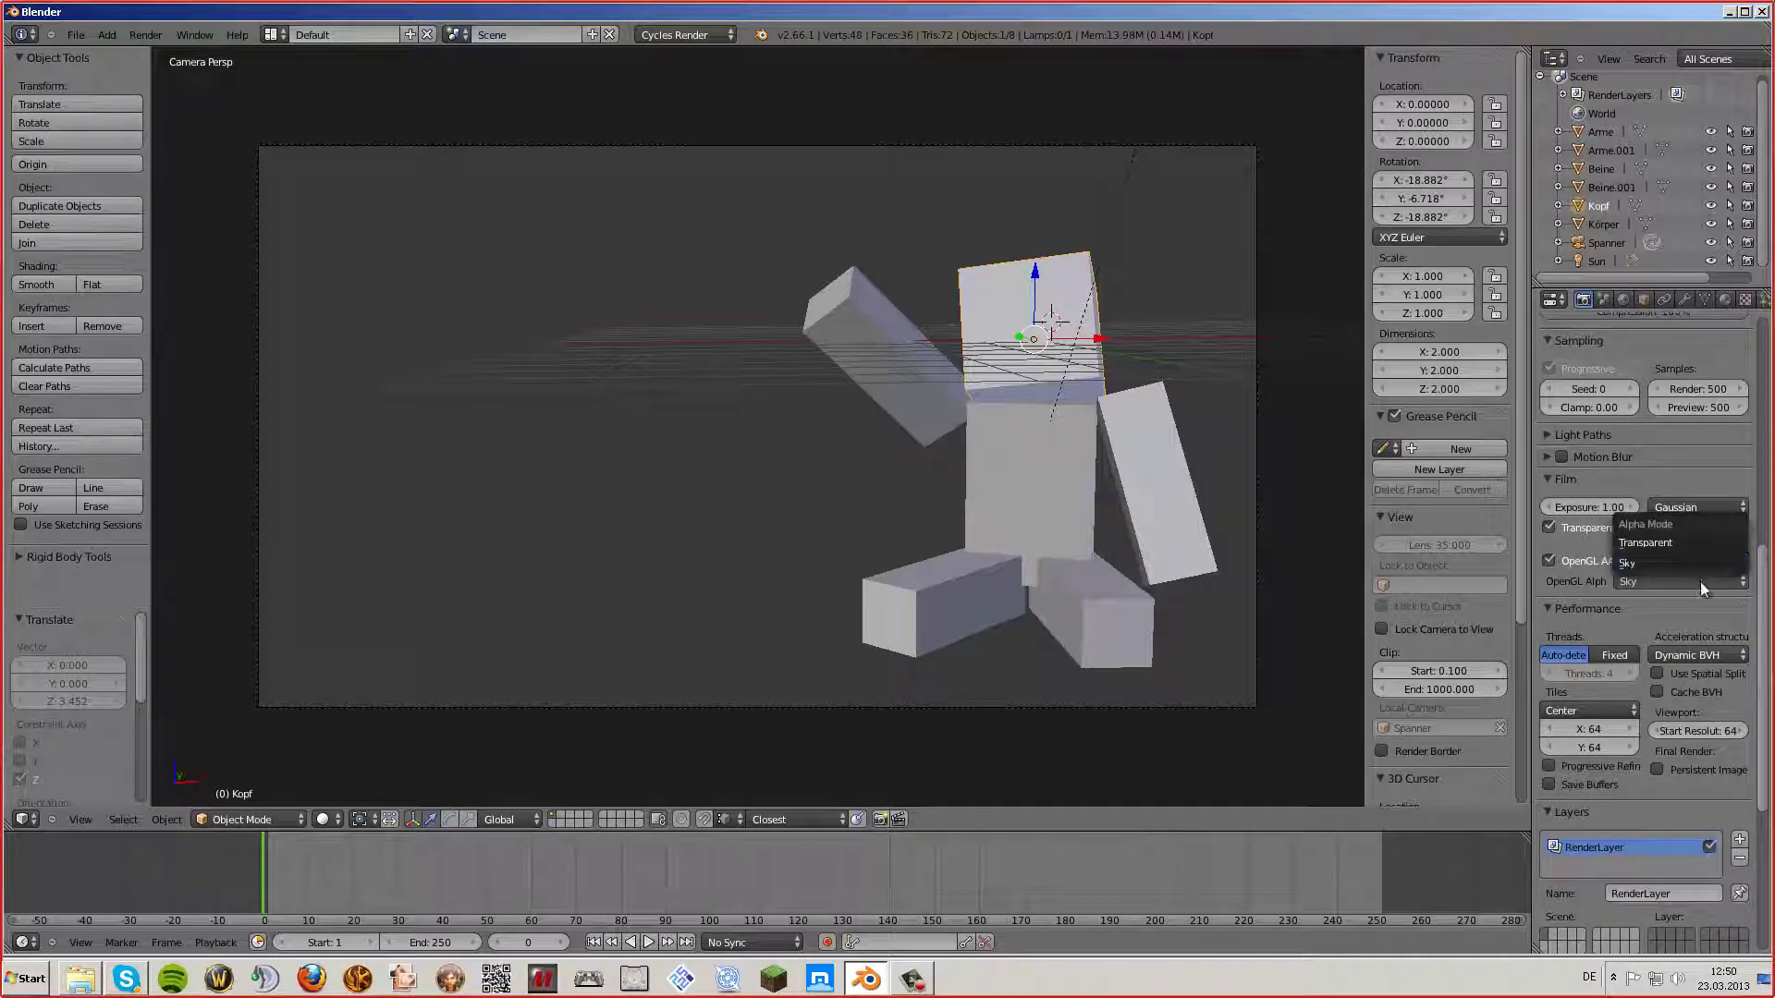
click(1699, 581)
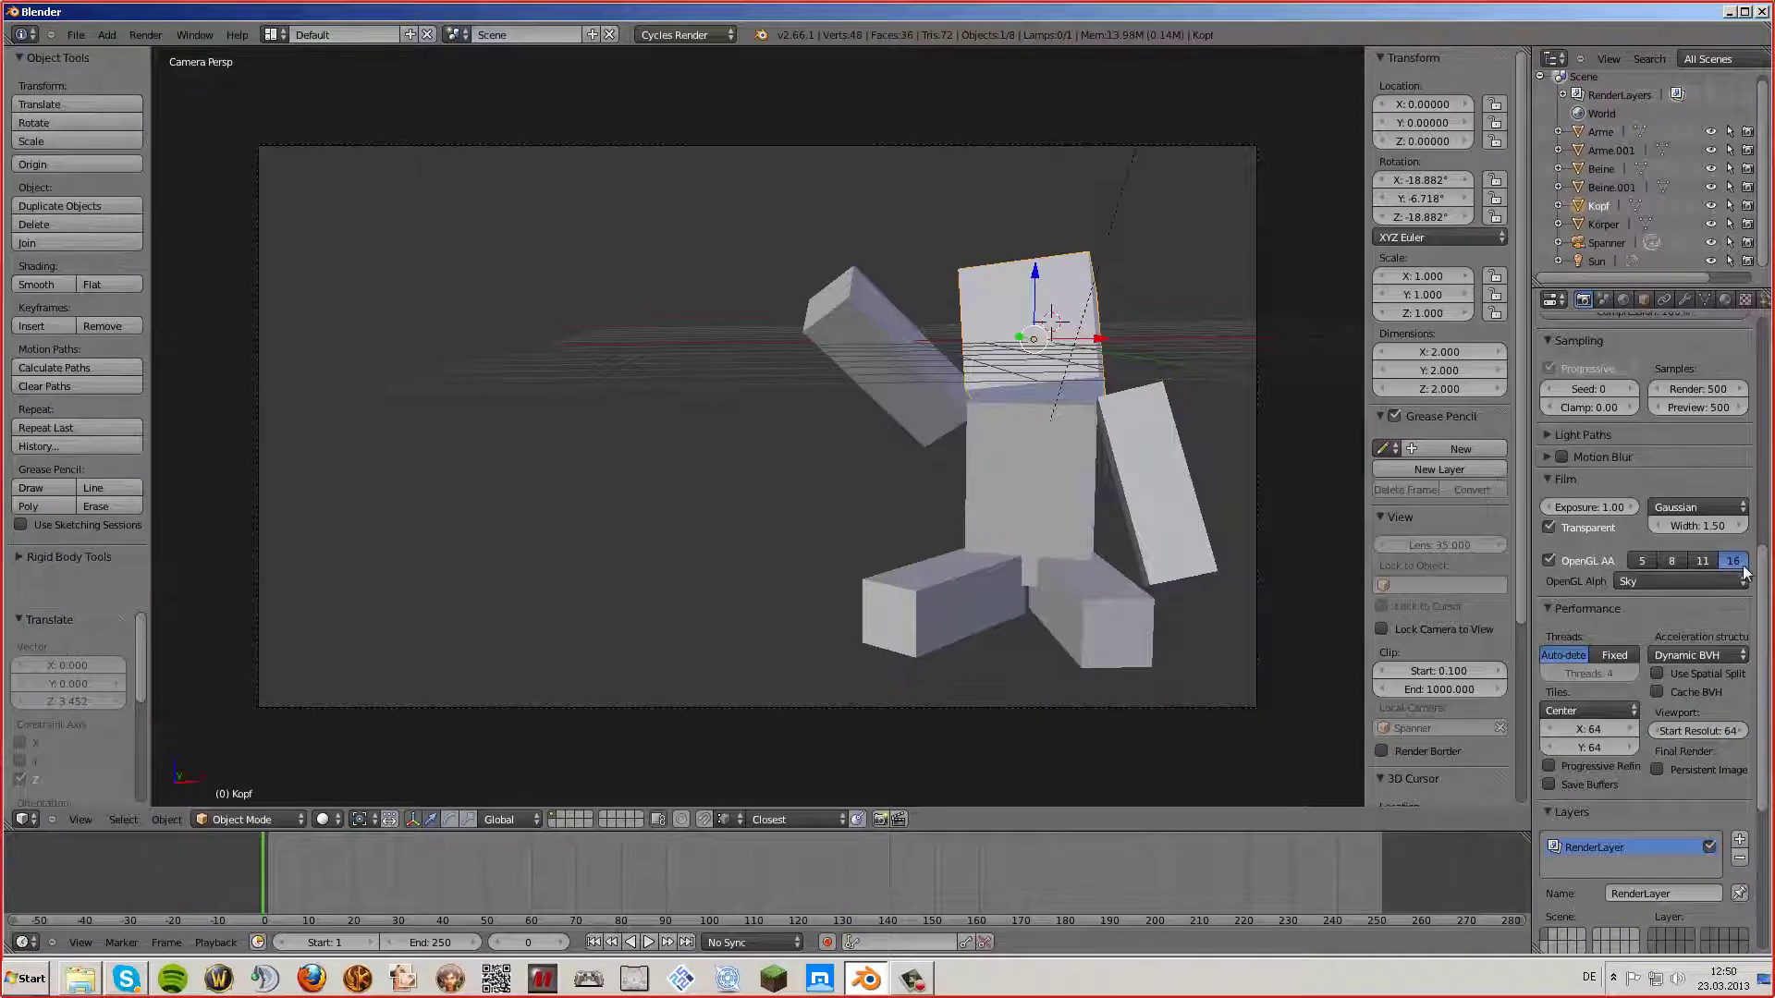
click(1685, 509)
click(1687, 496)
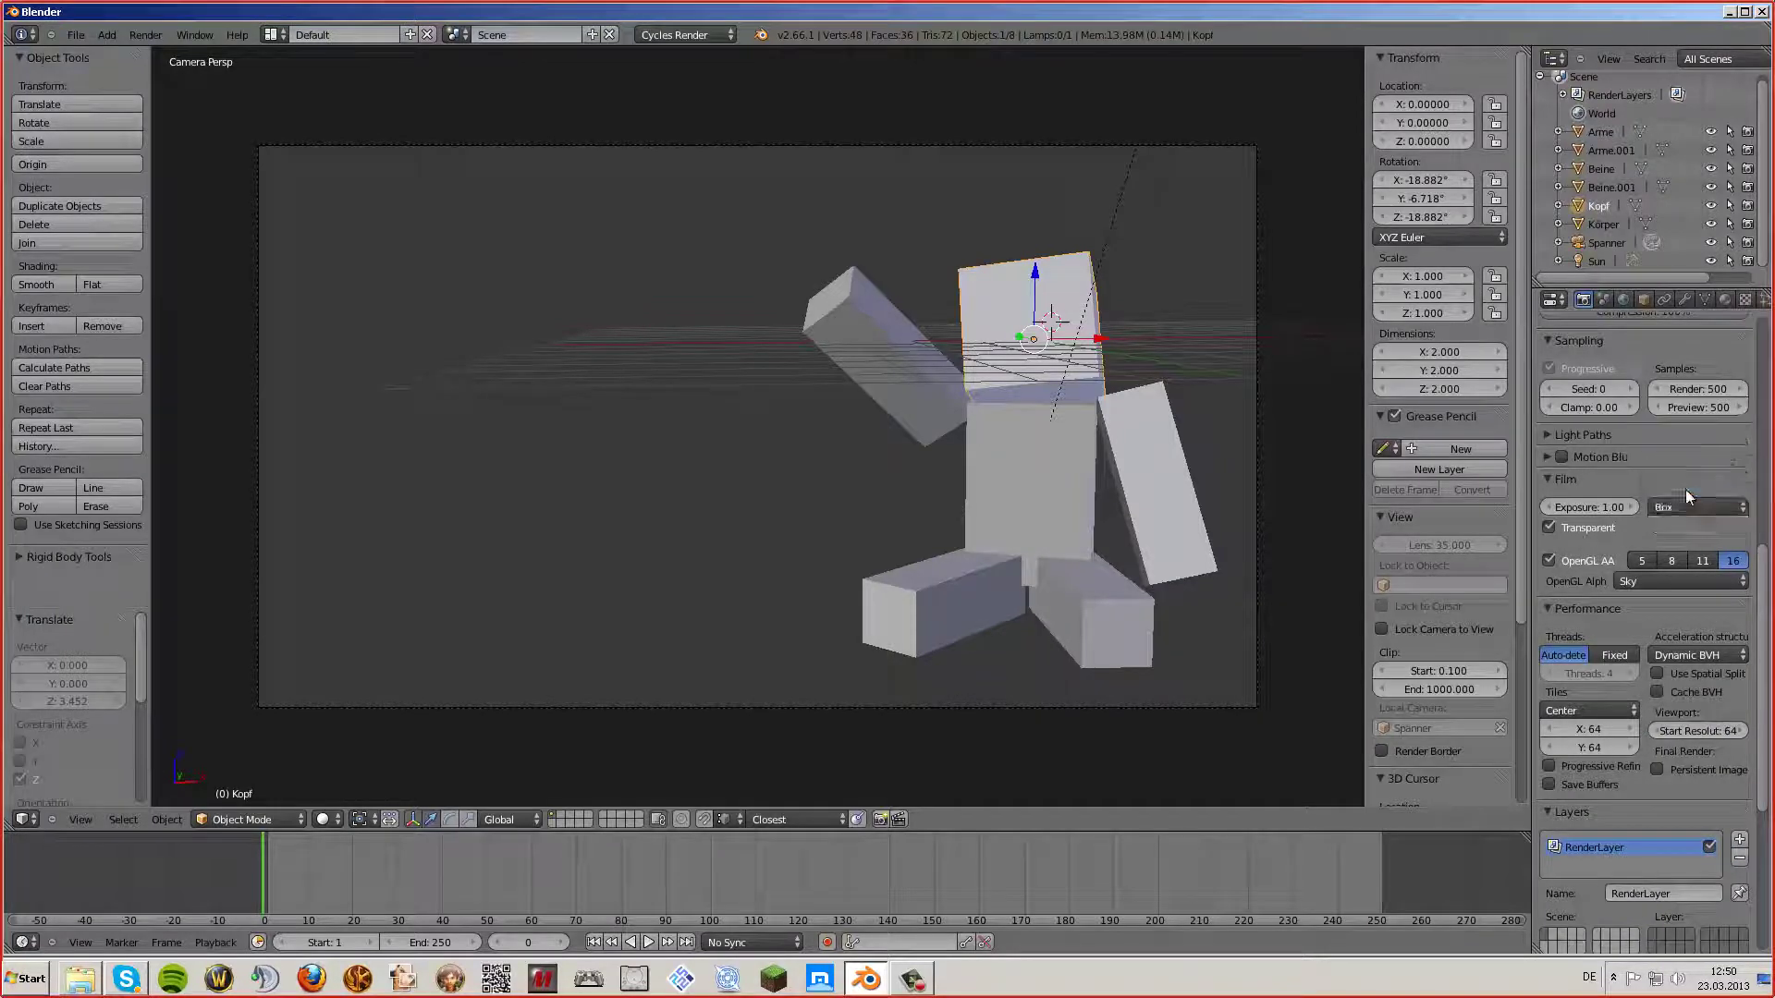
click(1689, 507)
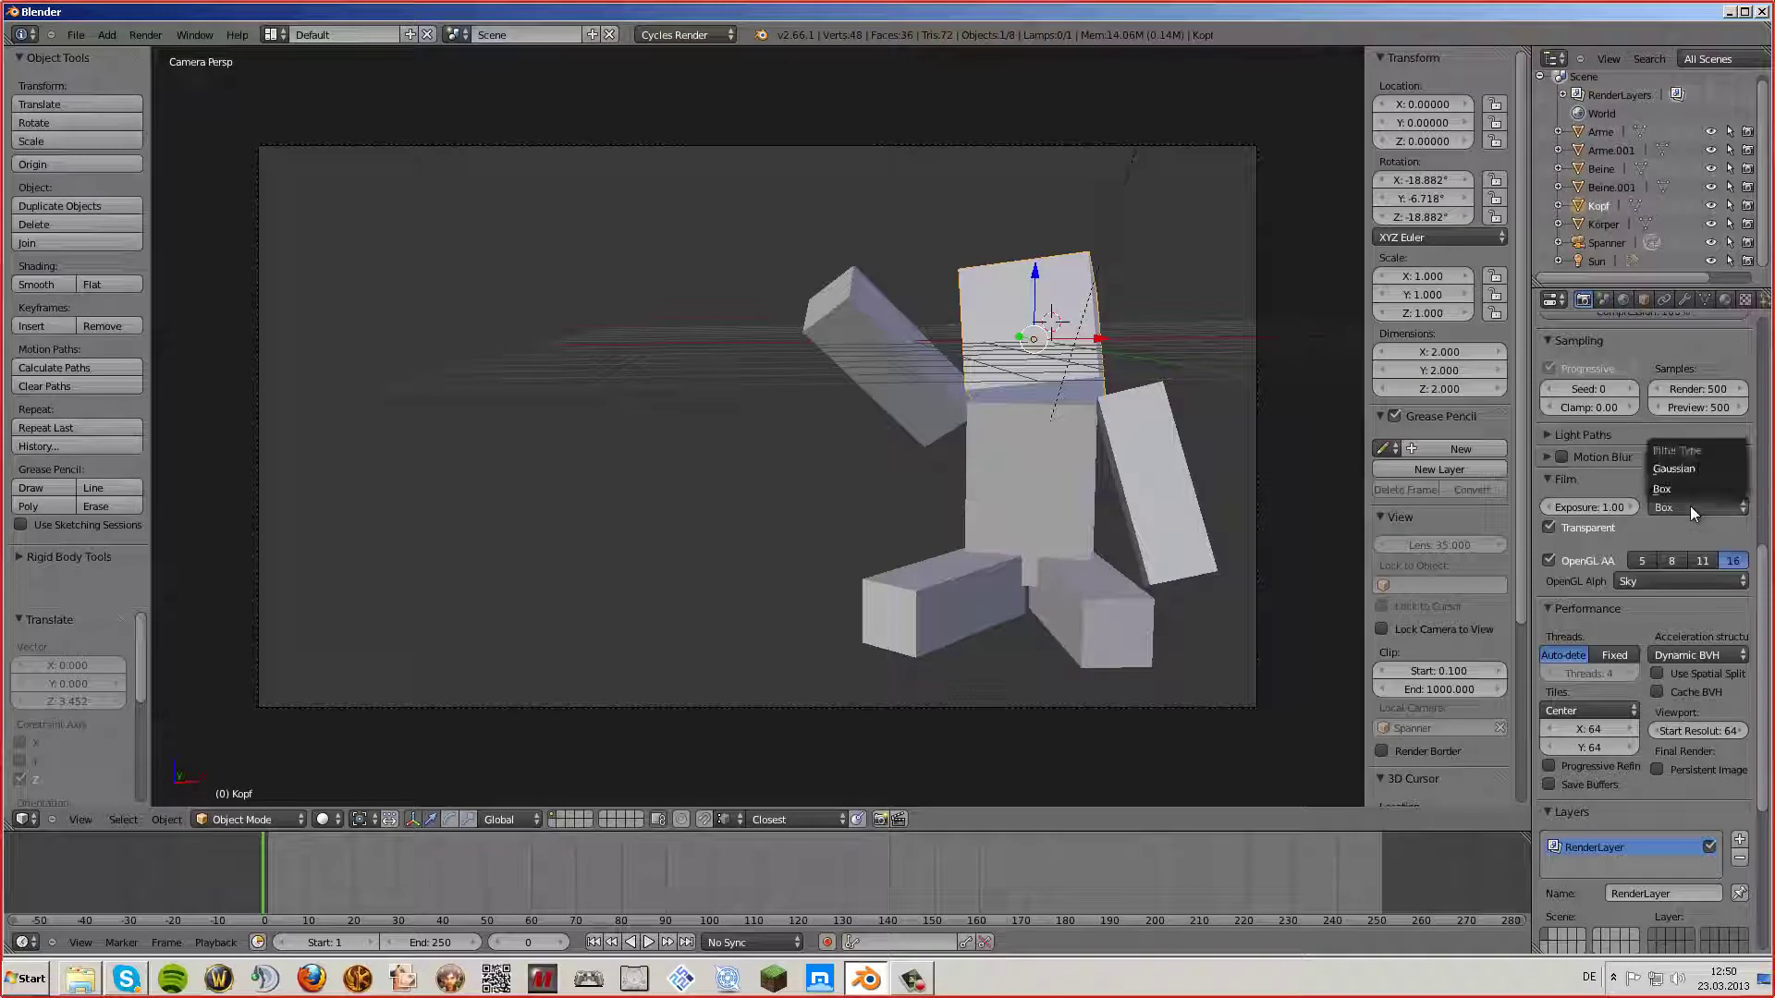
click(1693, 492)
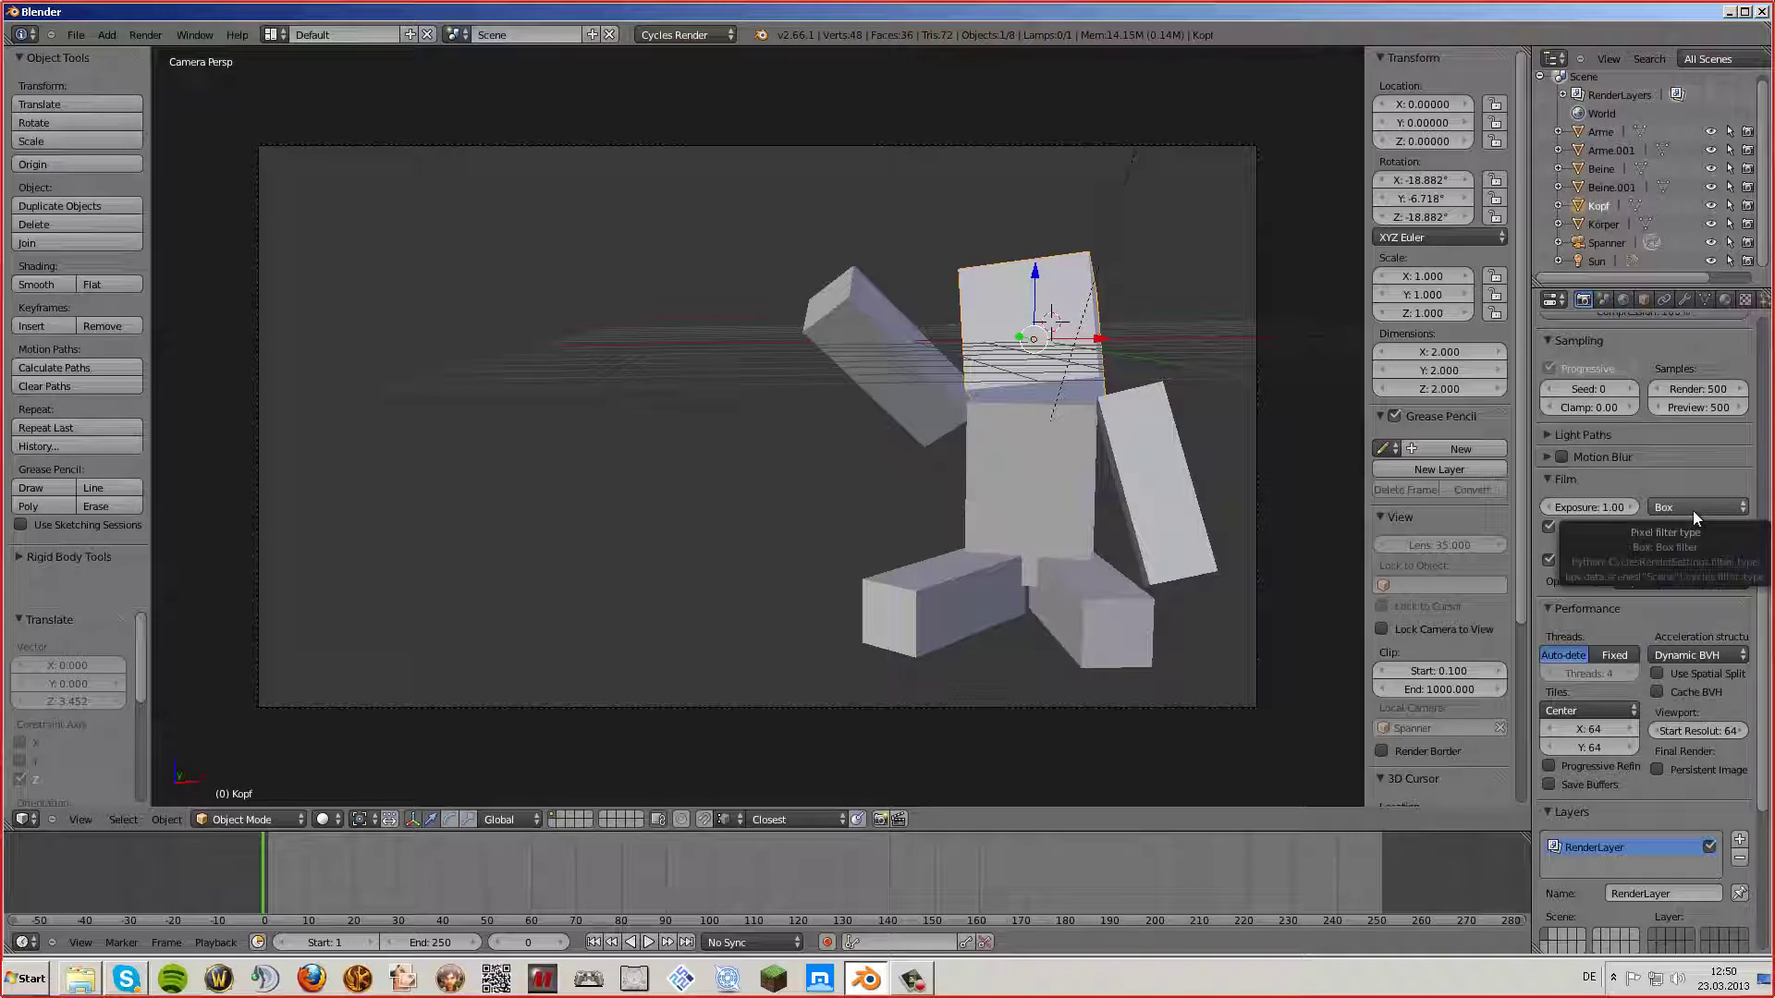
click(1549, 435)
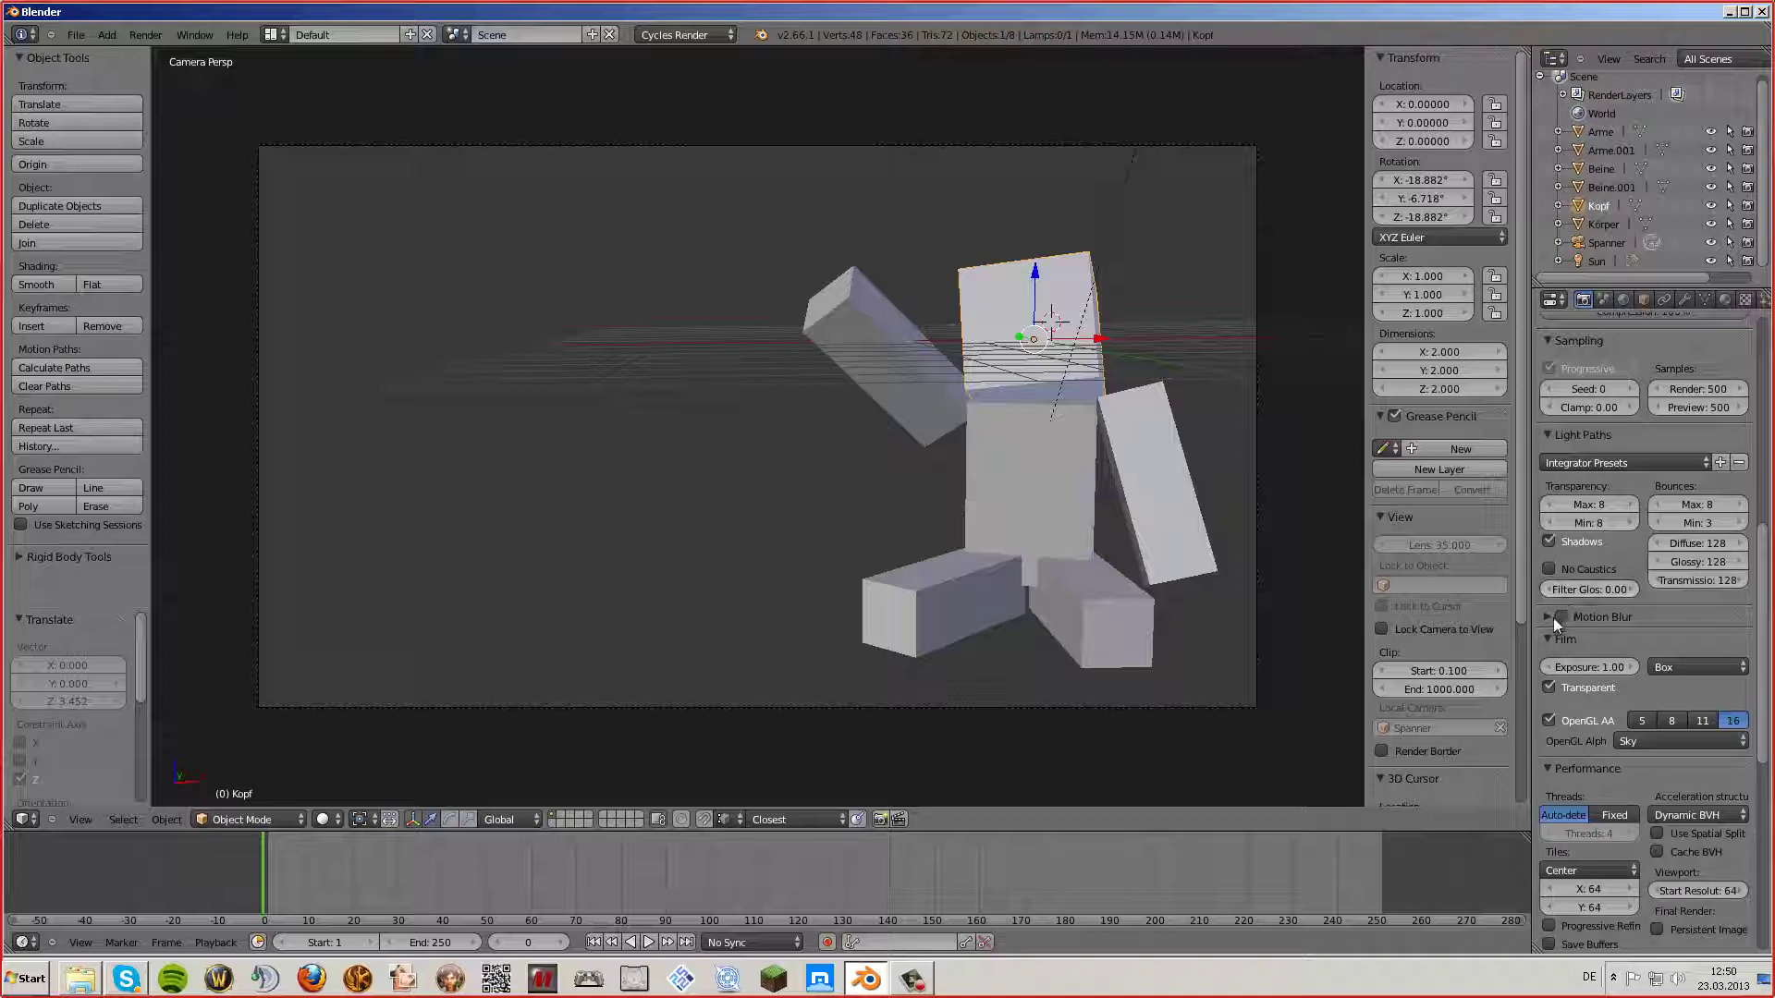
- Lower Light Paths max bounces from 8 to 7 and glossy bounces from 128 to 100
click(1657, 507)
drag(1758, 581, 1770, 612)
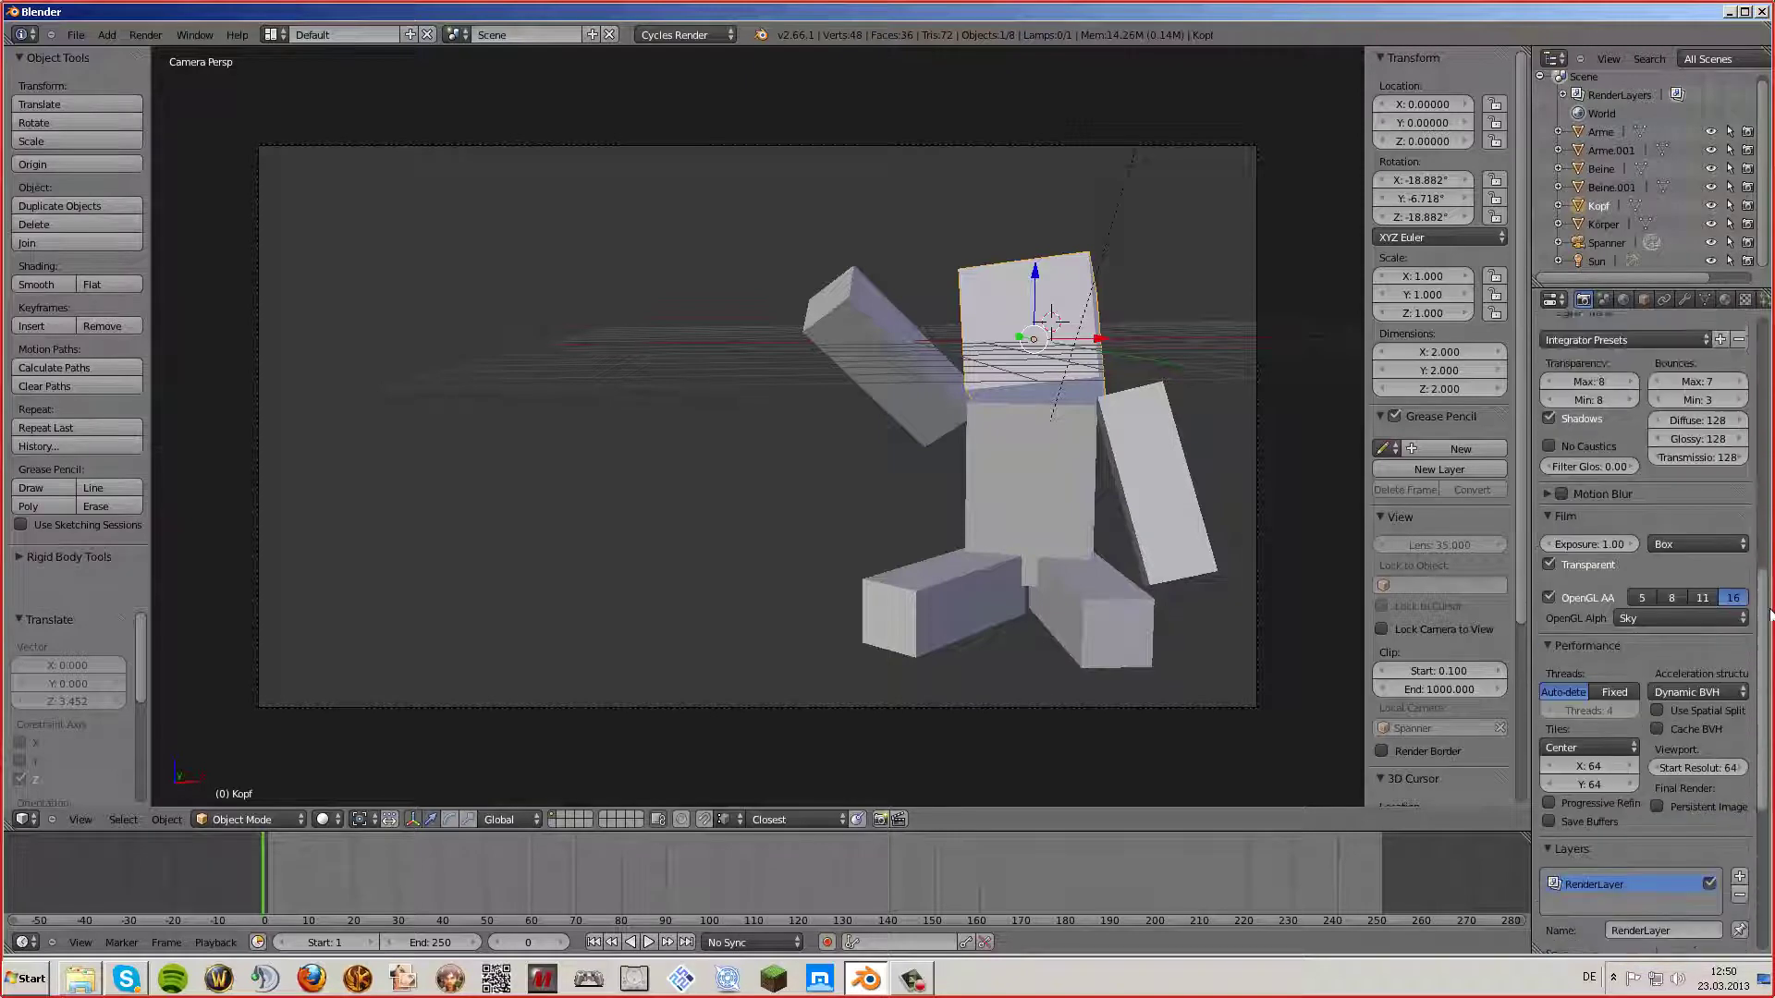
scroll(1682, 537, up, 2)
click(1654, 531)
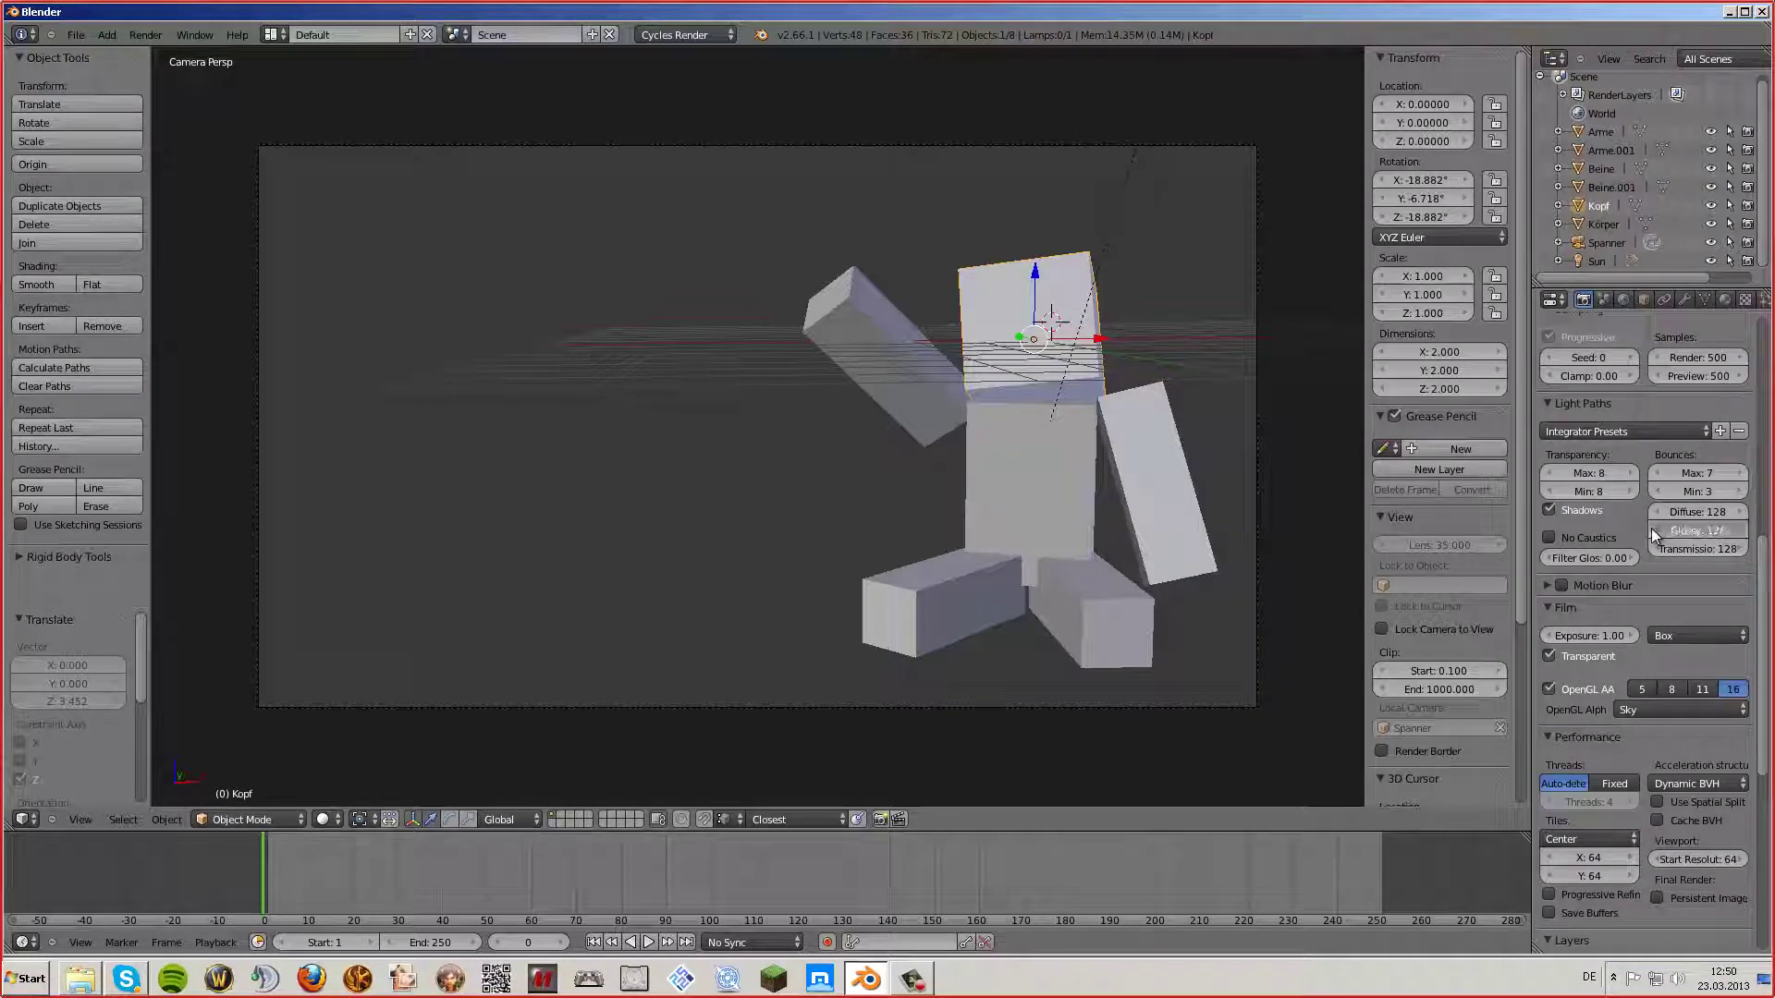
mouse_move(1654, 534)
mouse_down()
mouse_move(1627, 534)
mouse_move(1650, 534)
mouse_up()
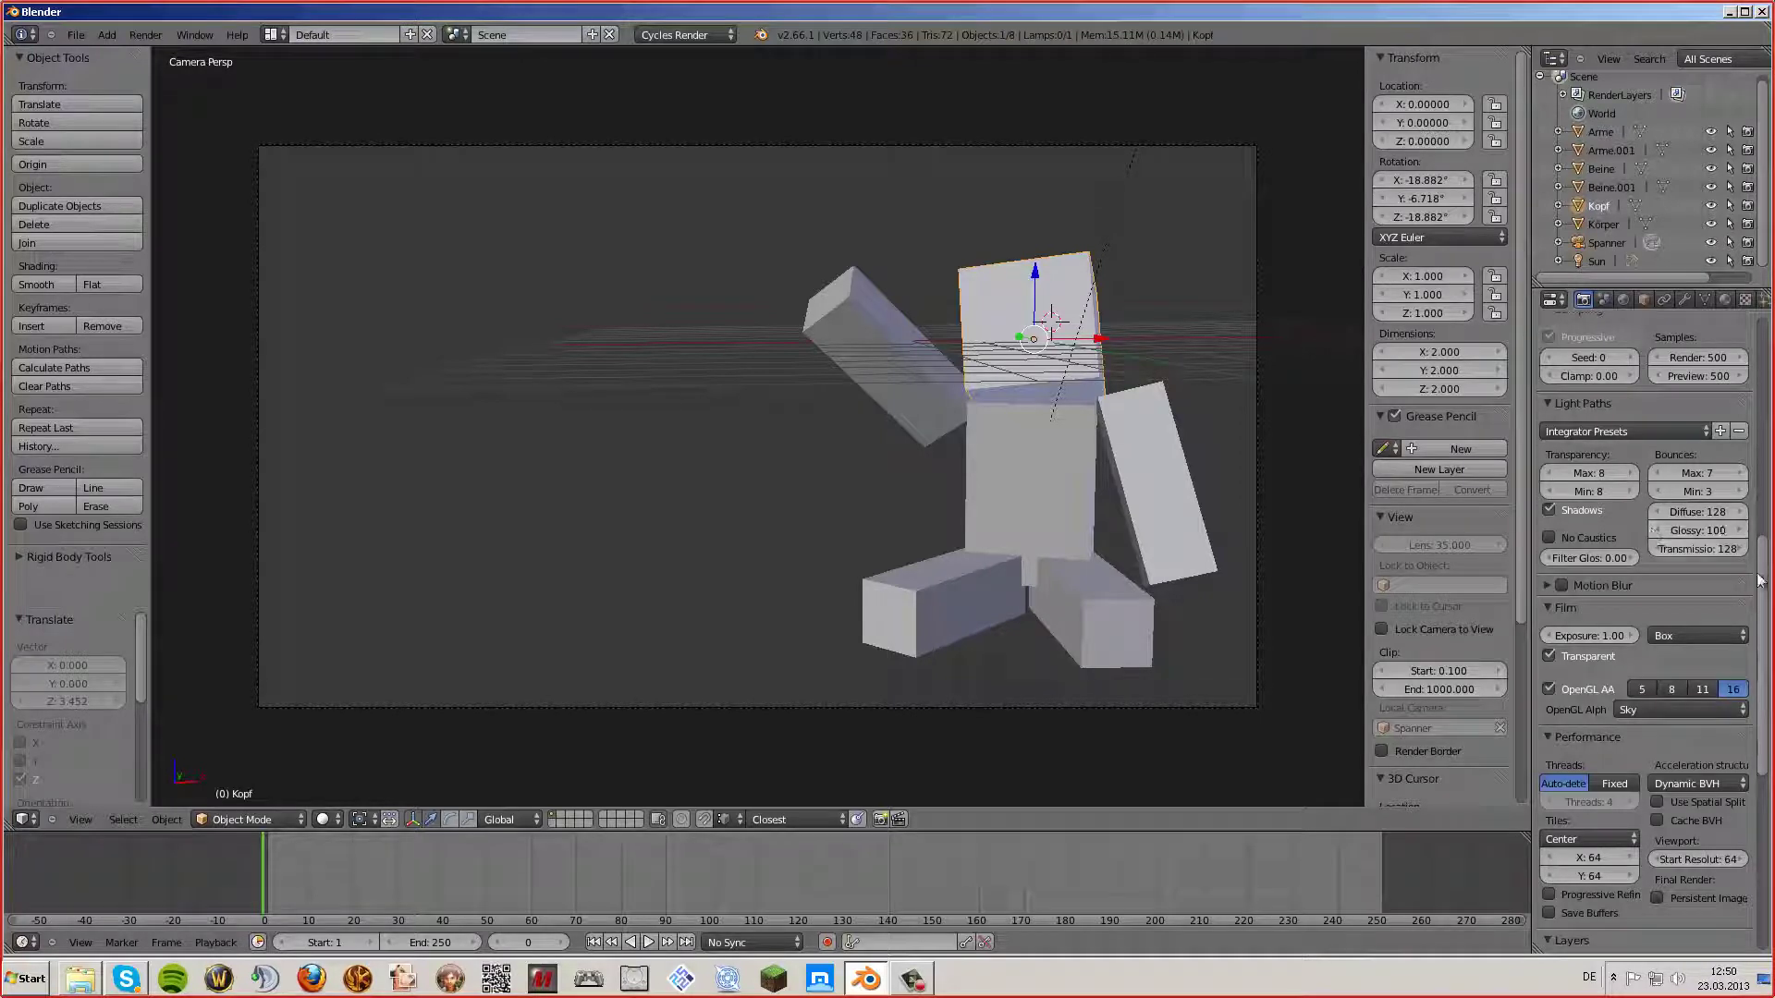
drag(1761, 588, 1754, 431)
scroll(1710, 509, up, 2)
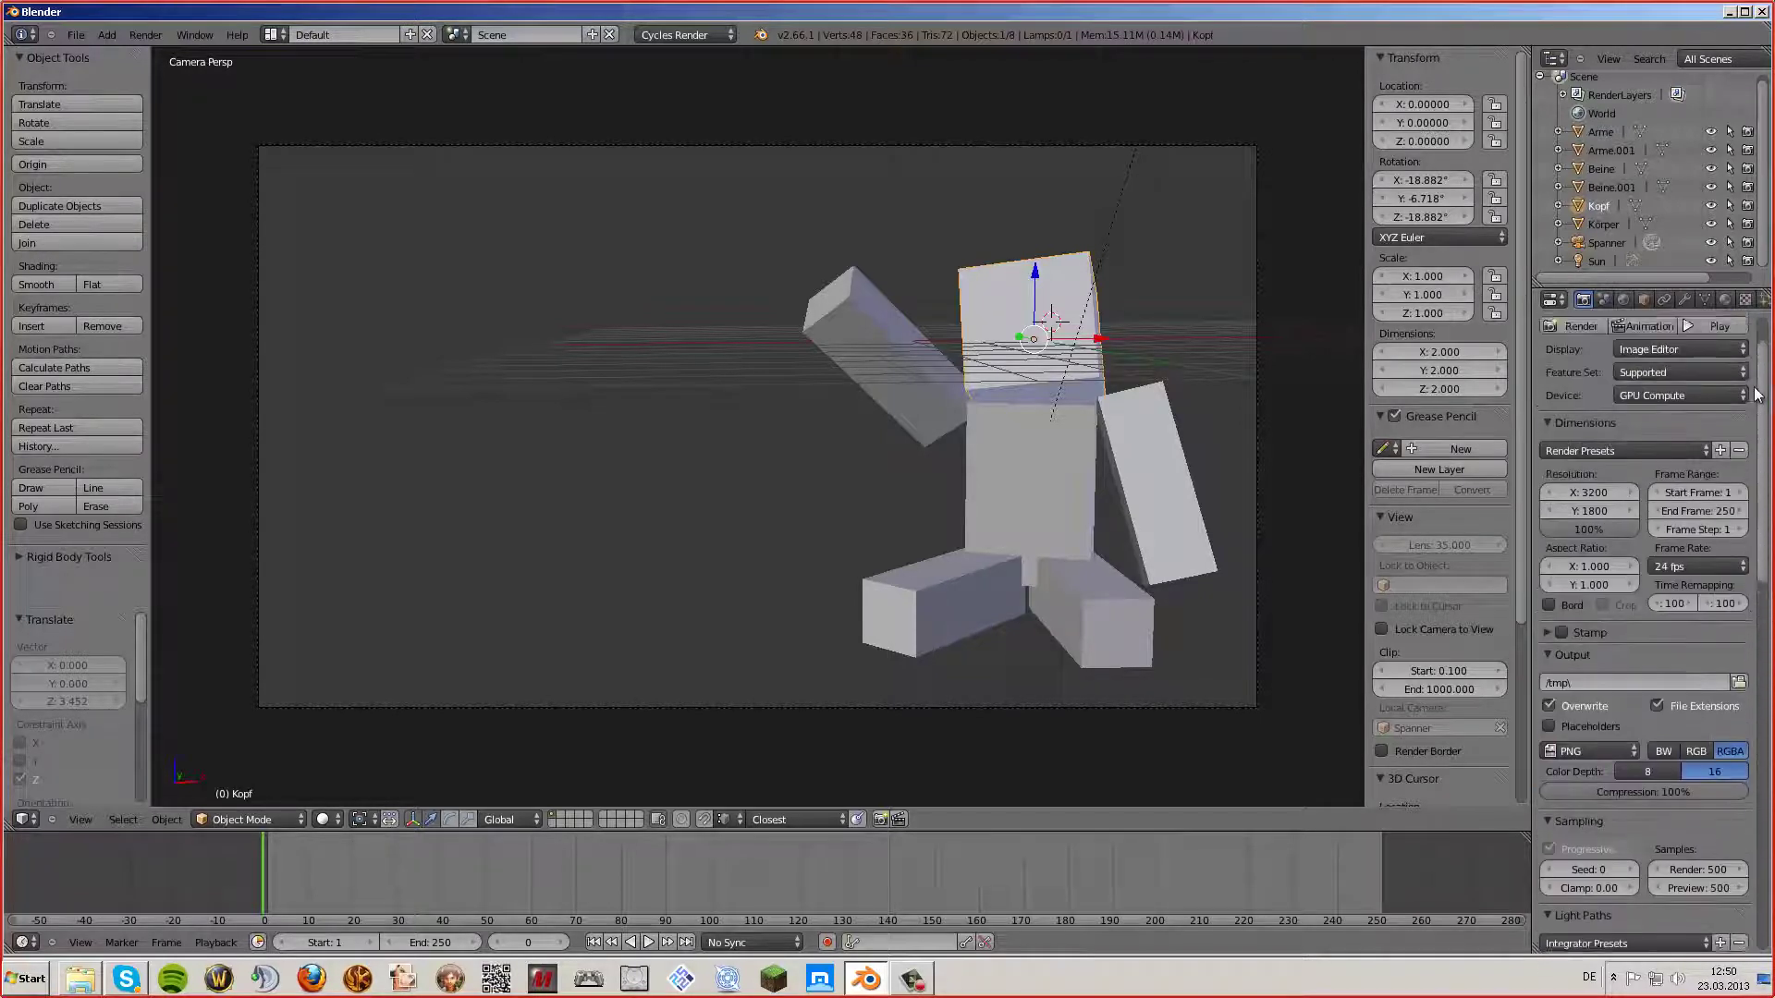
scroll(1691, 573, up, 2)
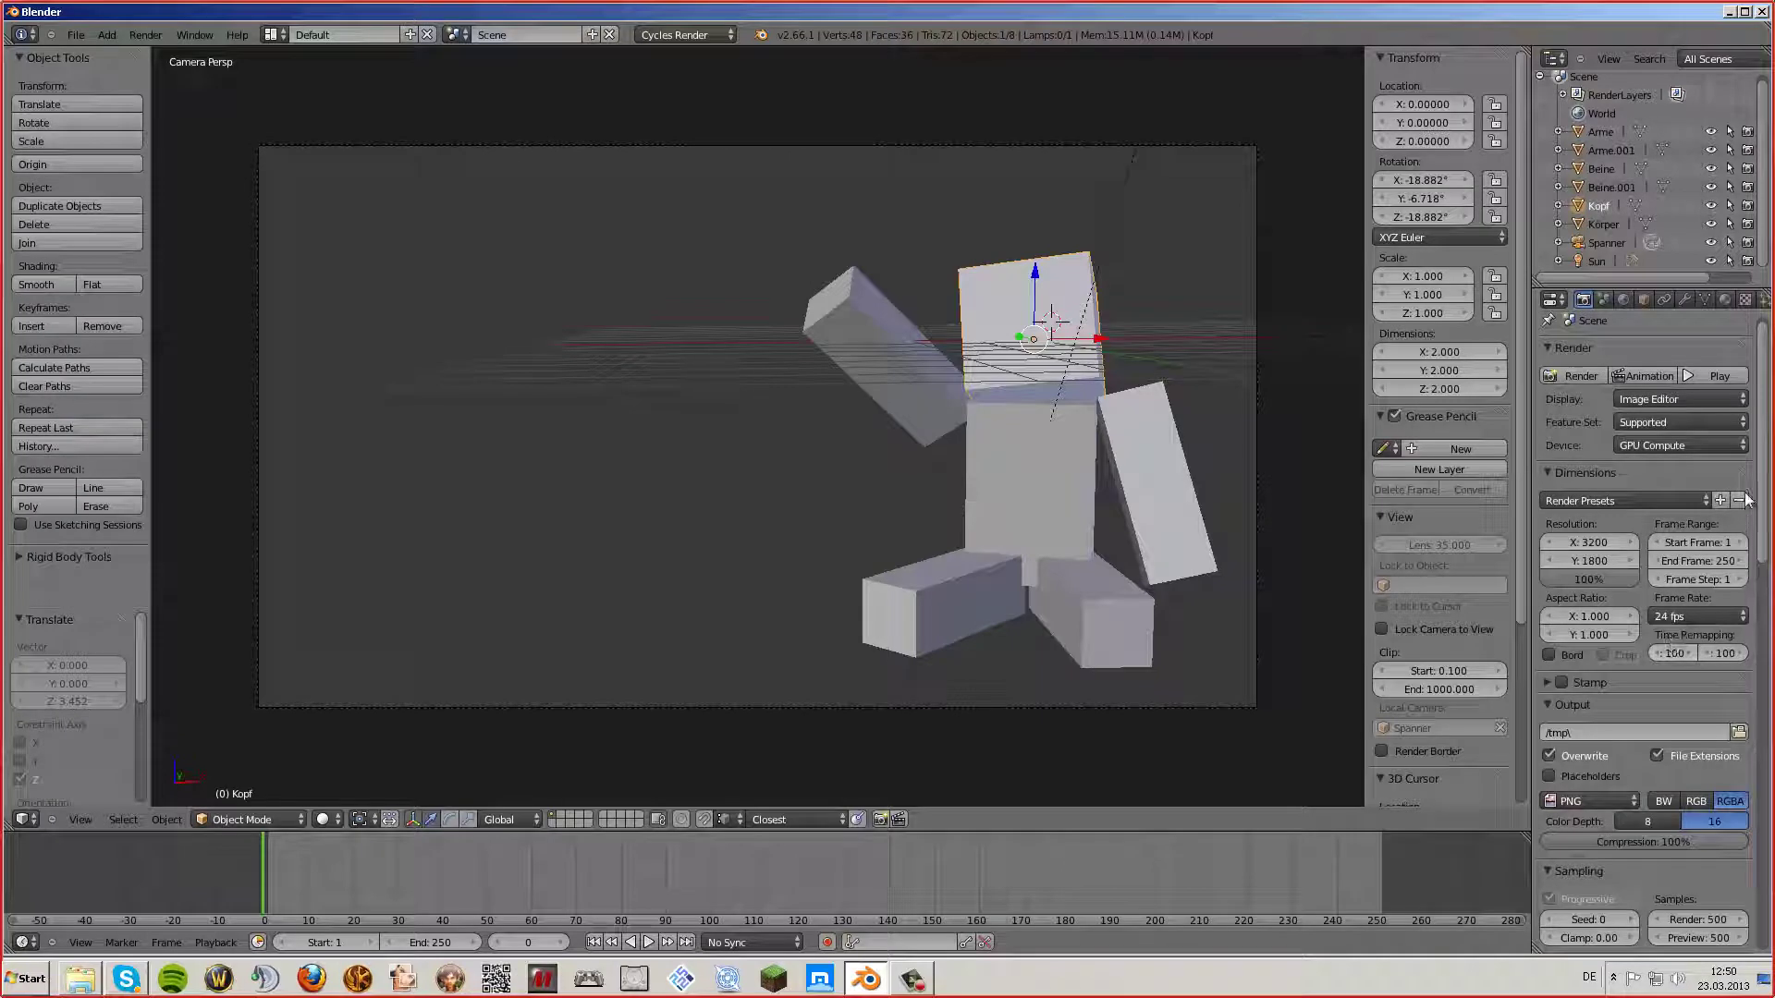
- Run the final 3200×1800 Cycles render and let it finish, about four minutes
click(1573, 377)
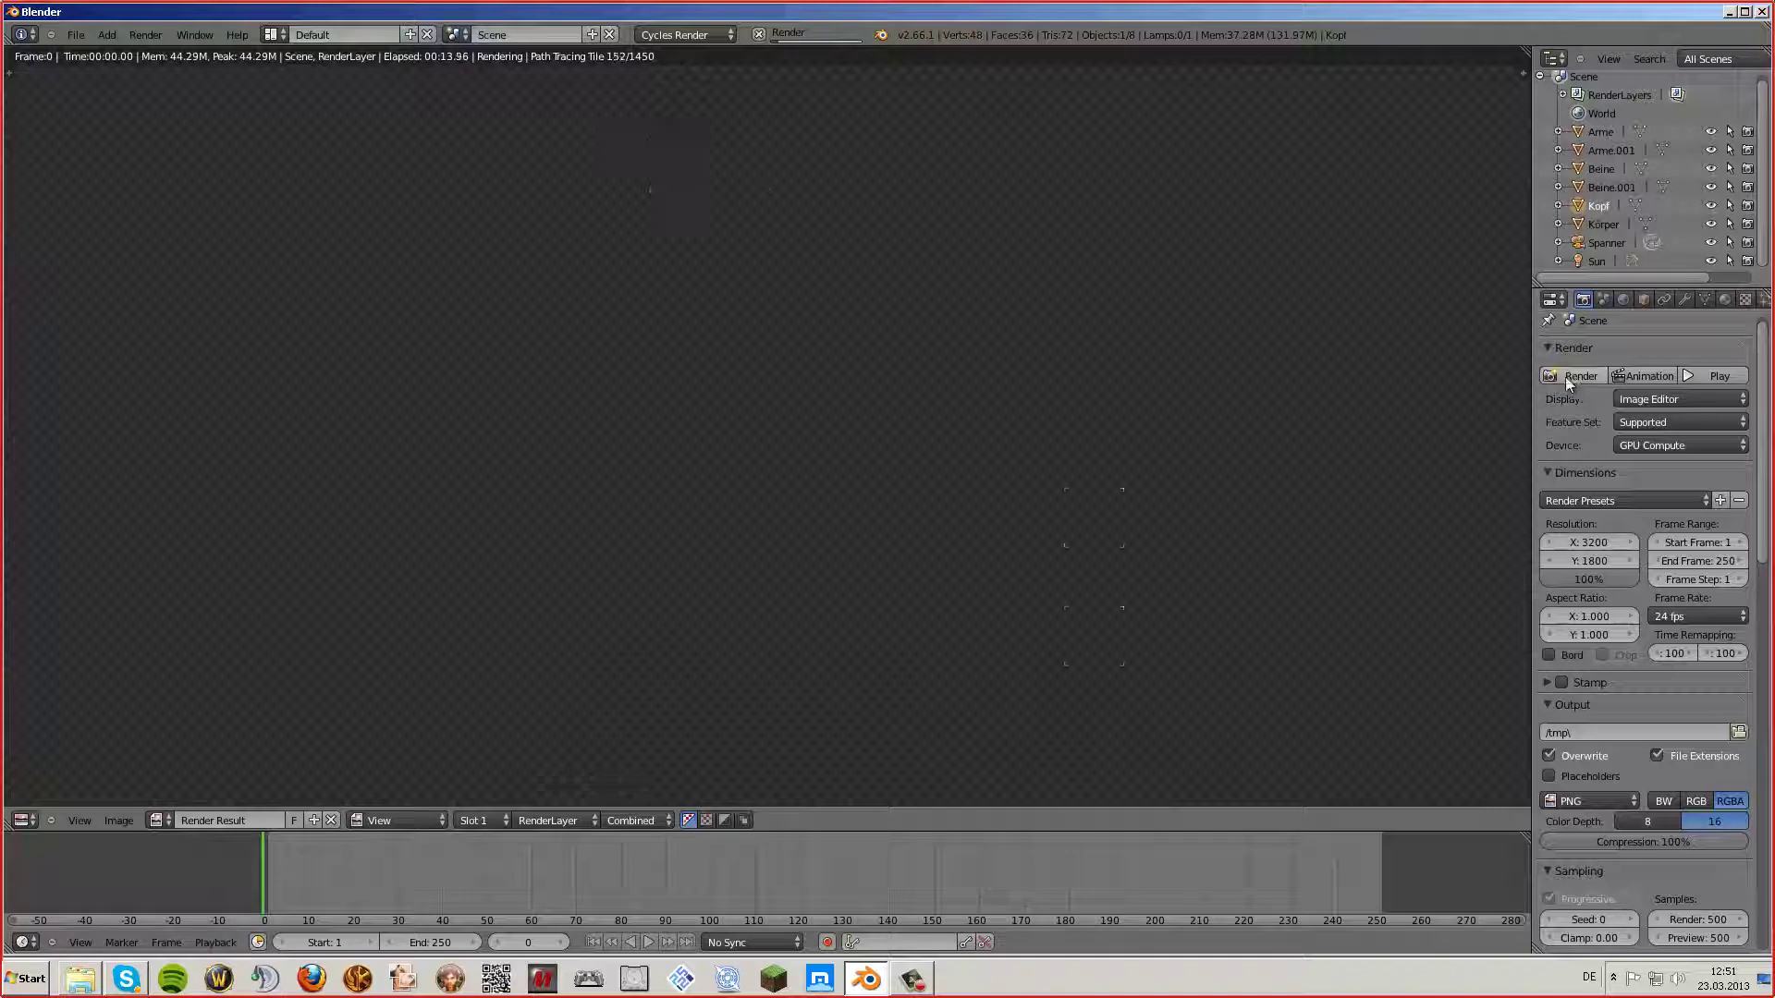
scroll(1024, 363, down, 3)
scroll(959, 379, up, 1)
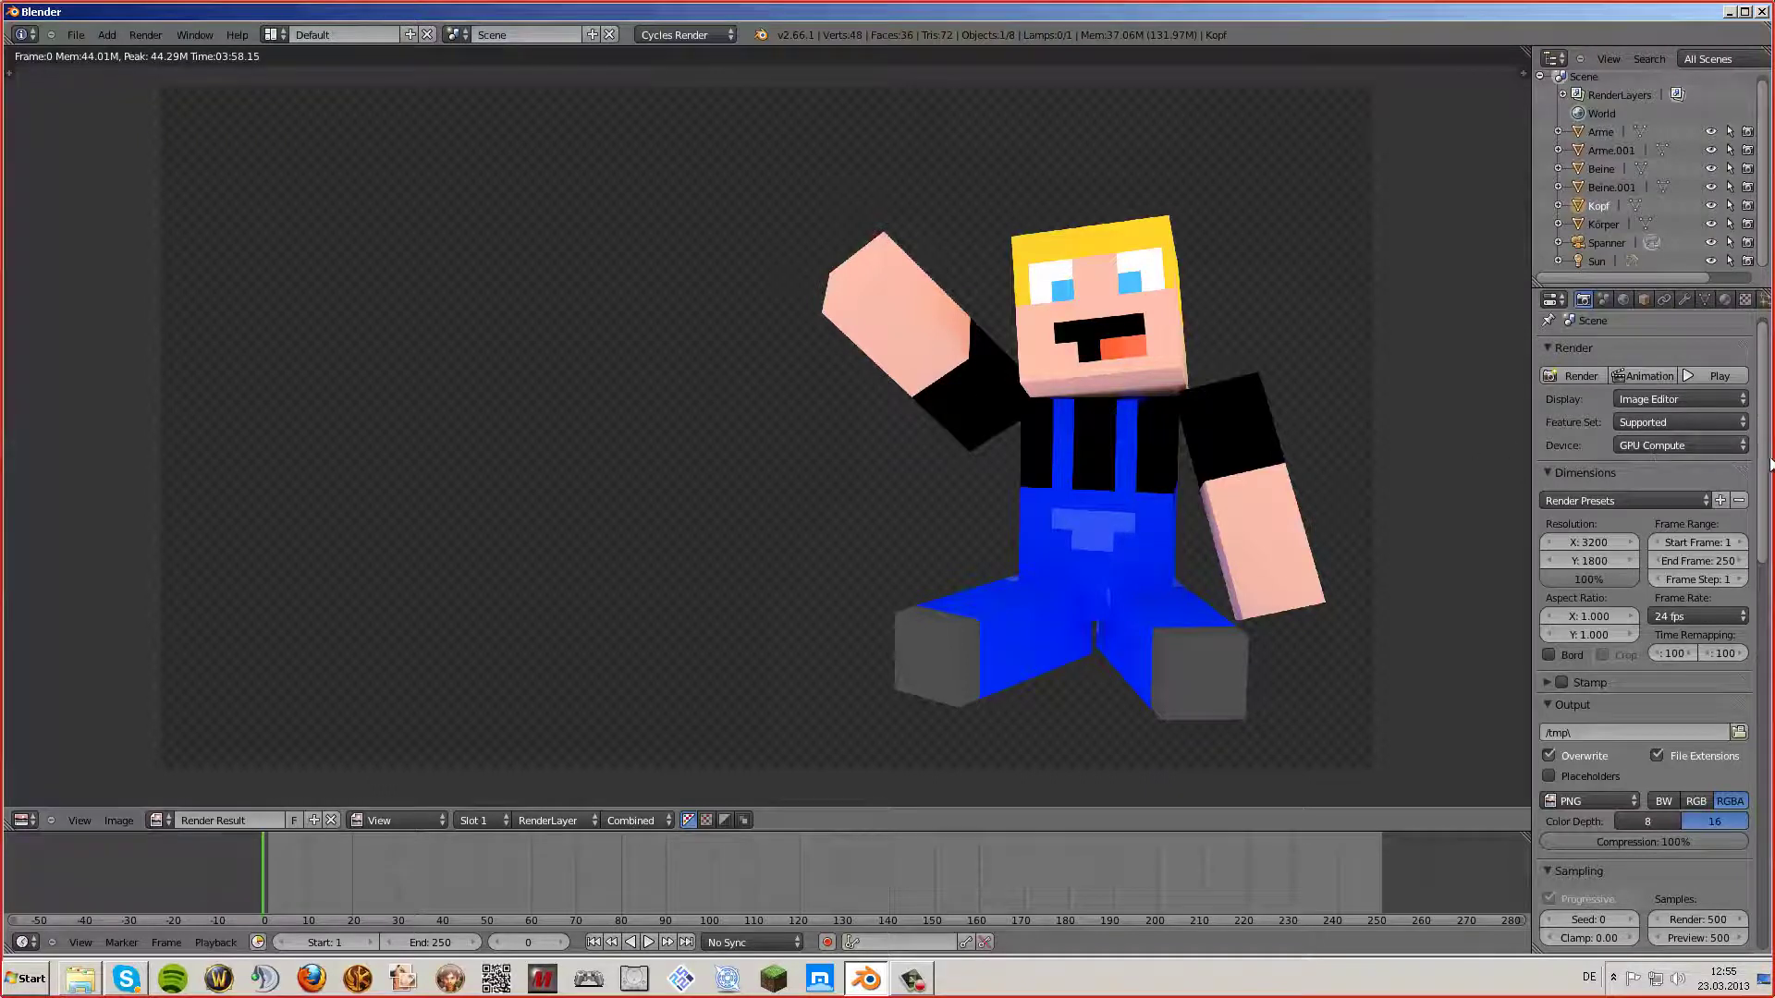
- Set OpenGL anti-aliasing samples to 8, then bring up the Image menu for saving
drag(1762, 467, 1762, 728)
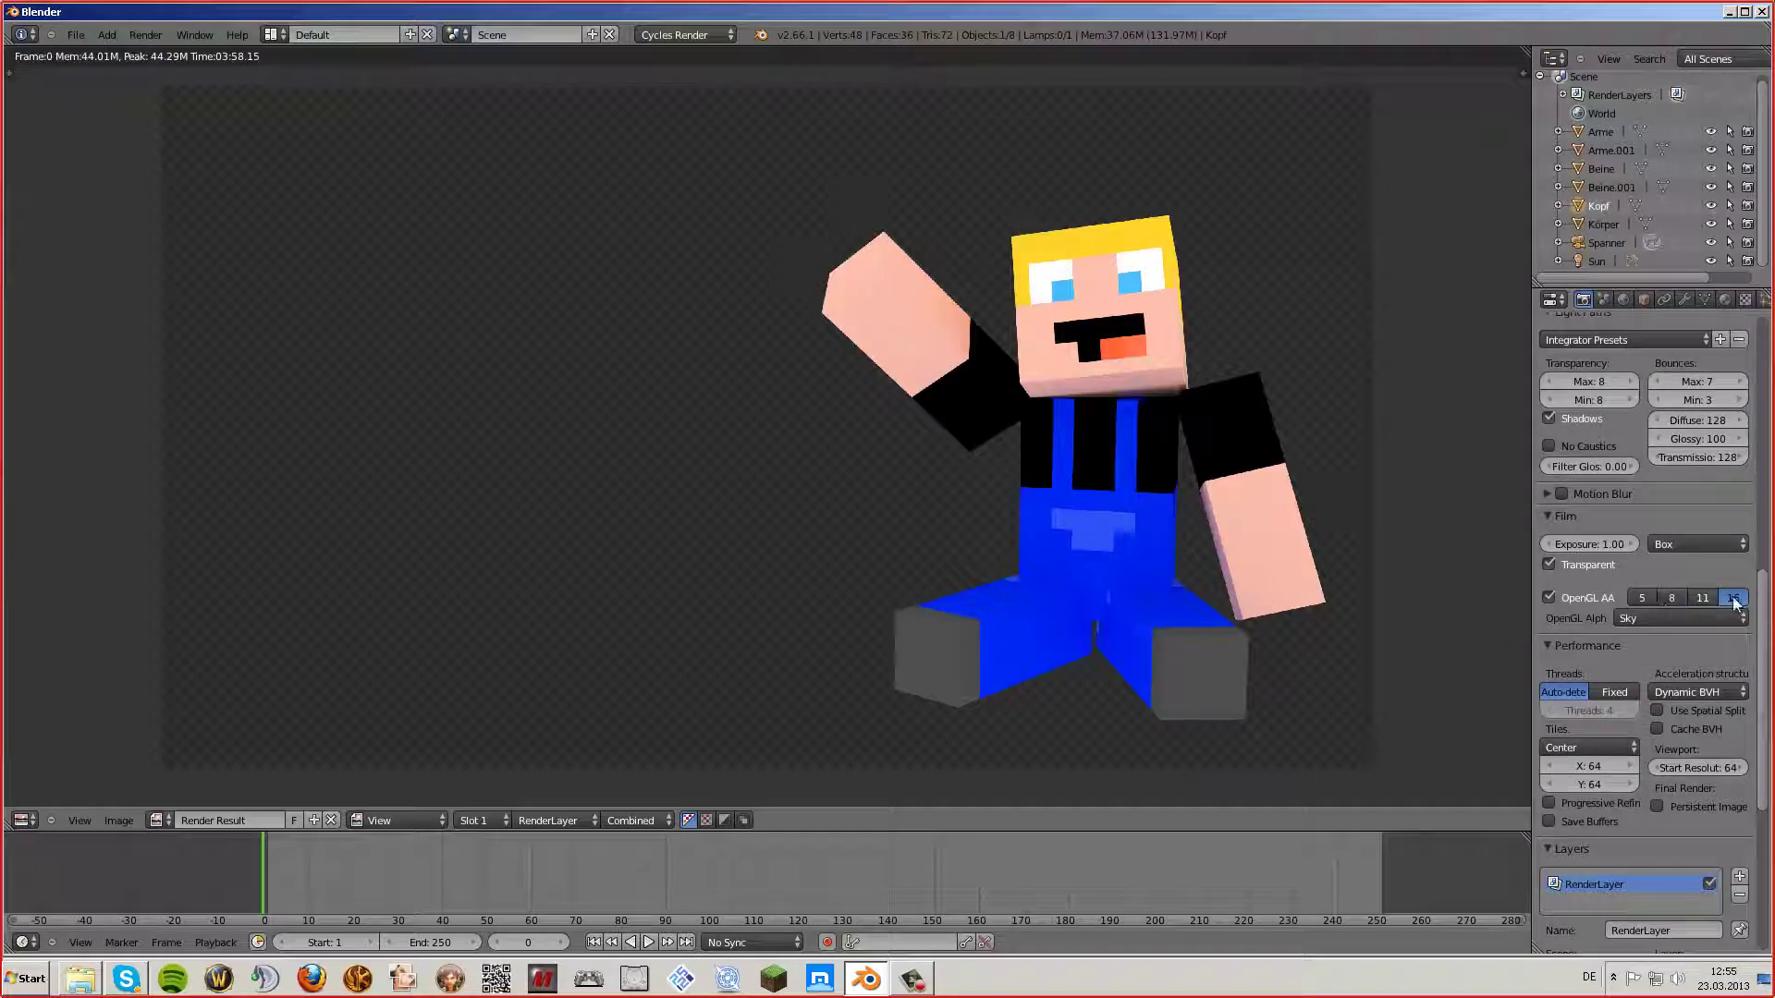
click(1669, 597)
drag(1766, 608, 1765, 352)
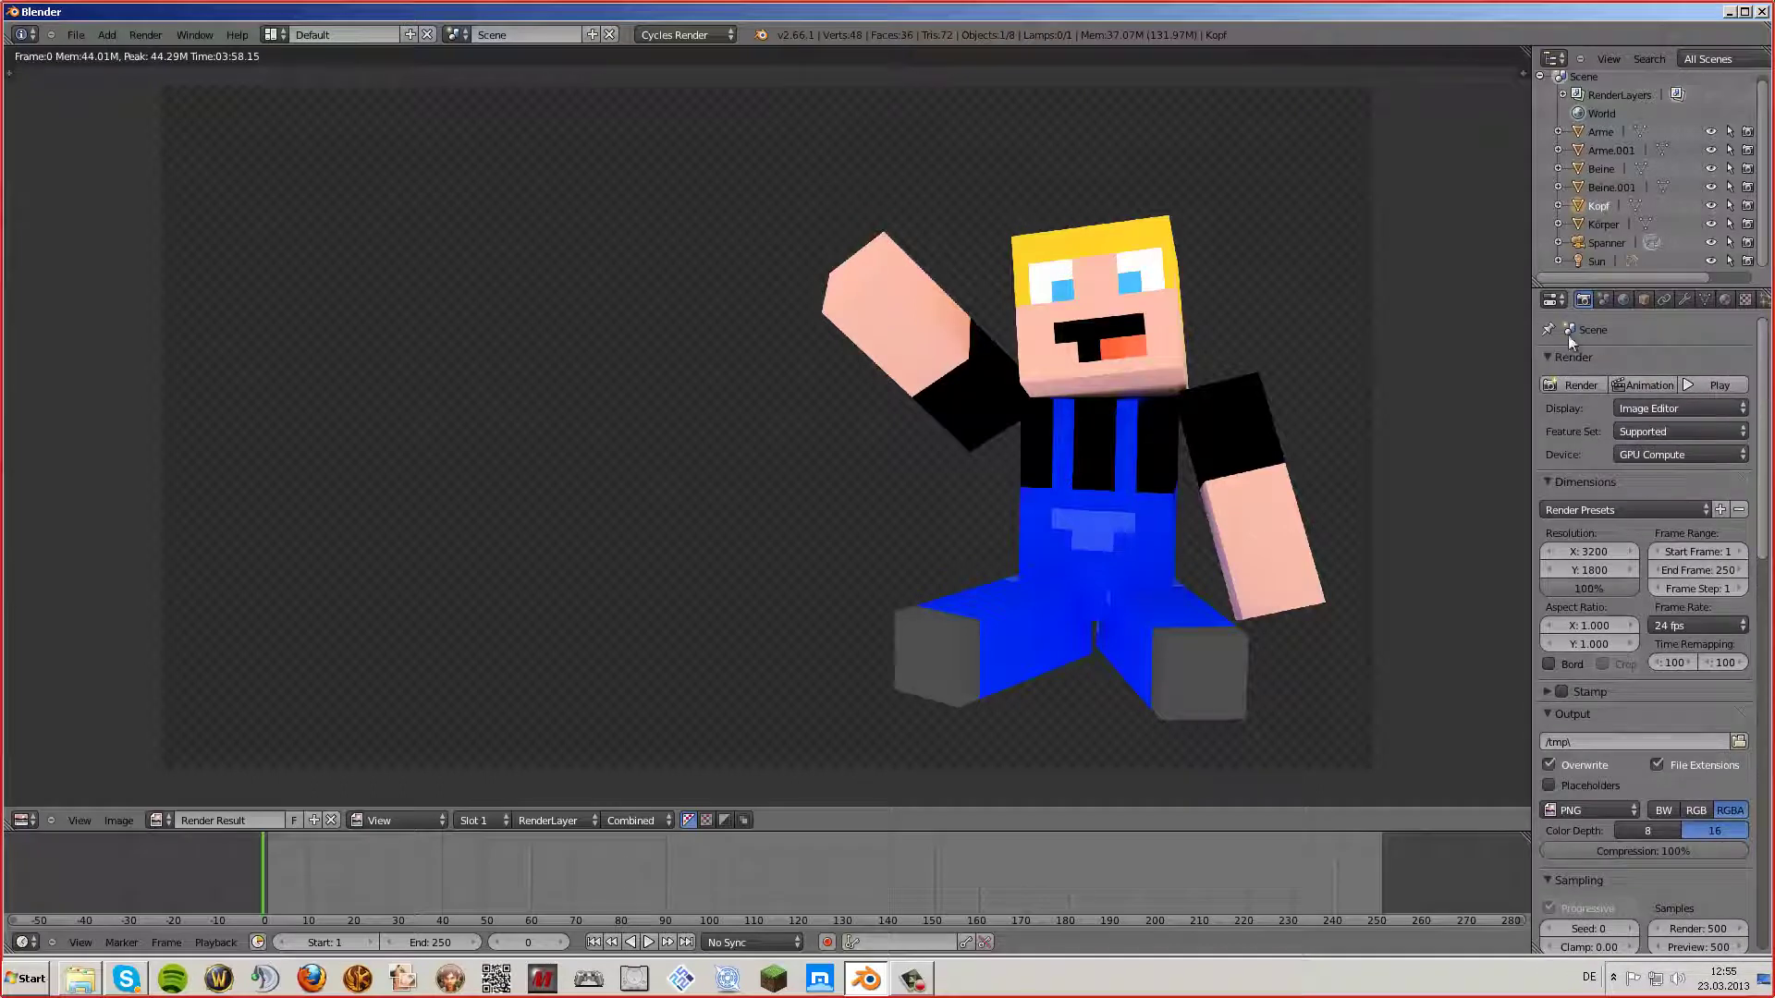
click(81, 35)
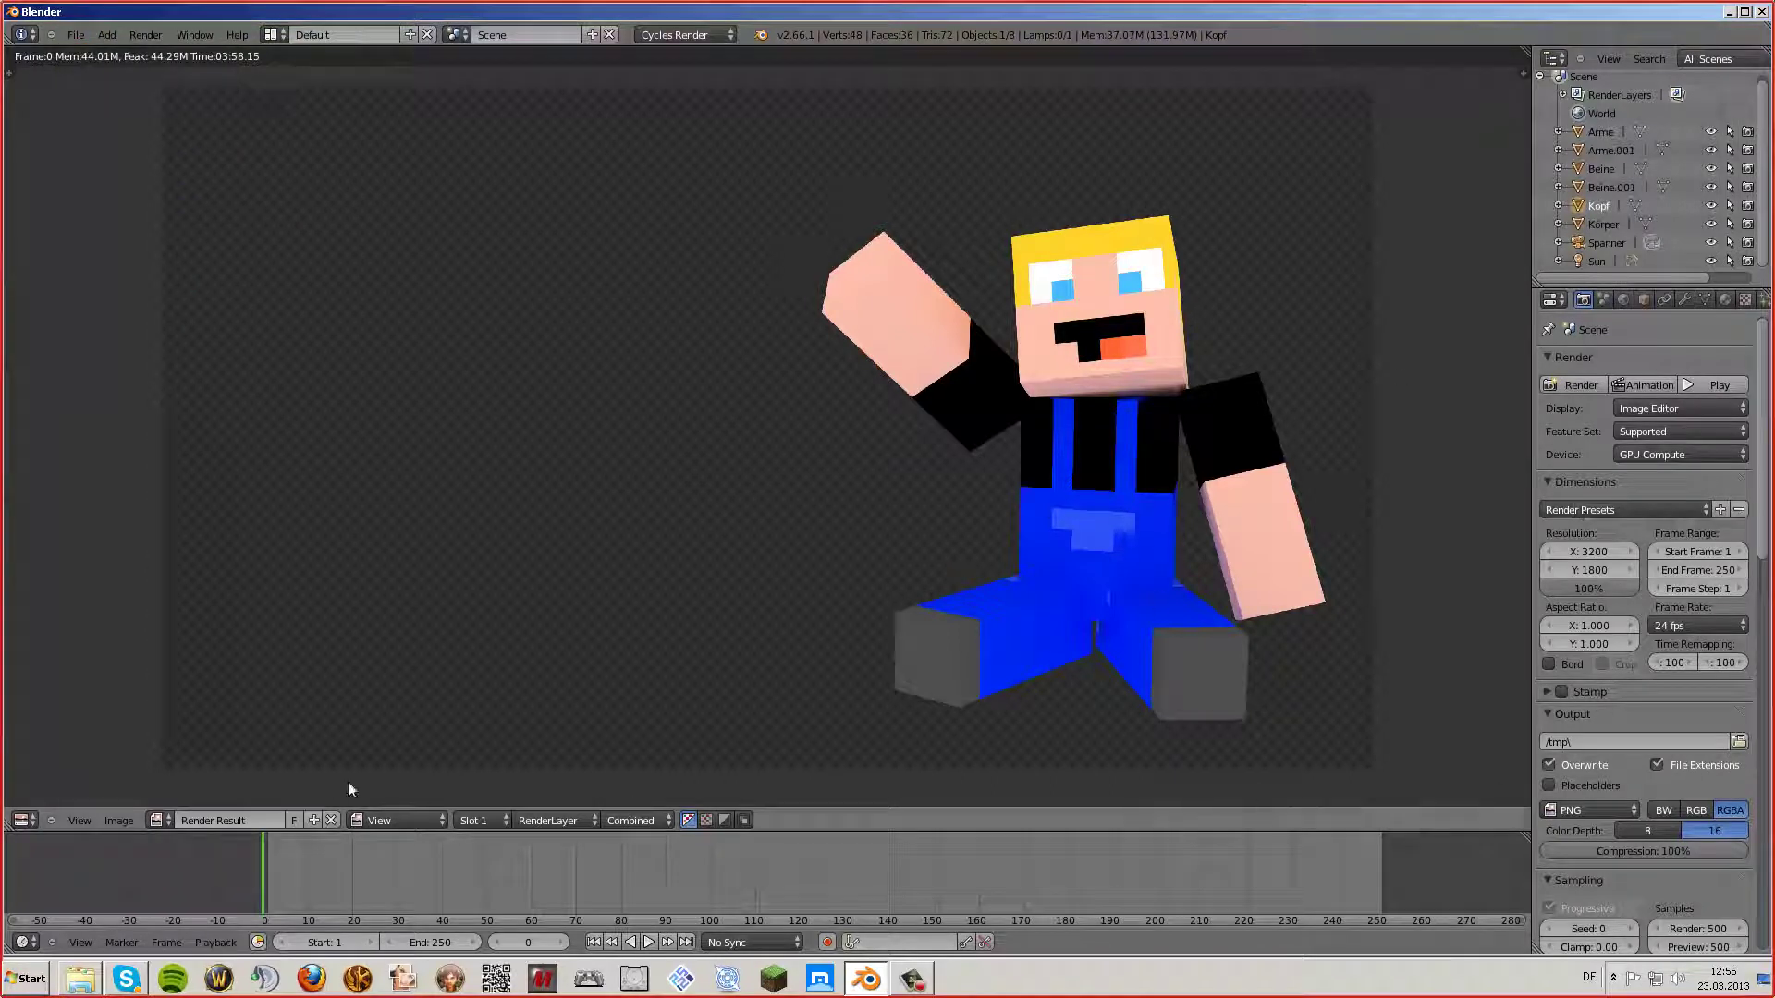
- Save the render as PNG named 'Balboran Minecraft' in the Lets Blender Together folder
click(107, 818)
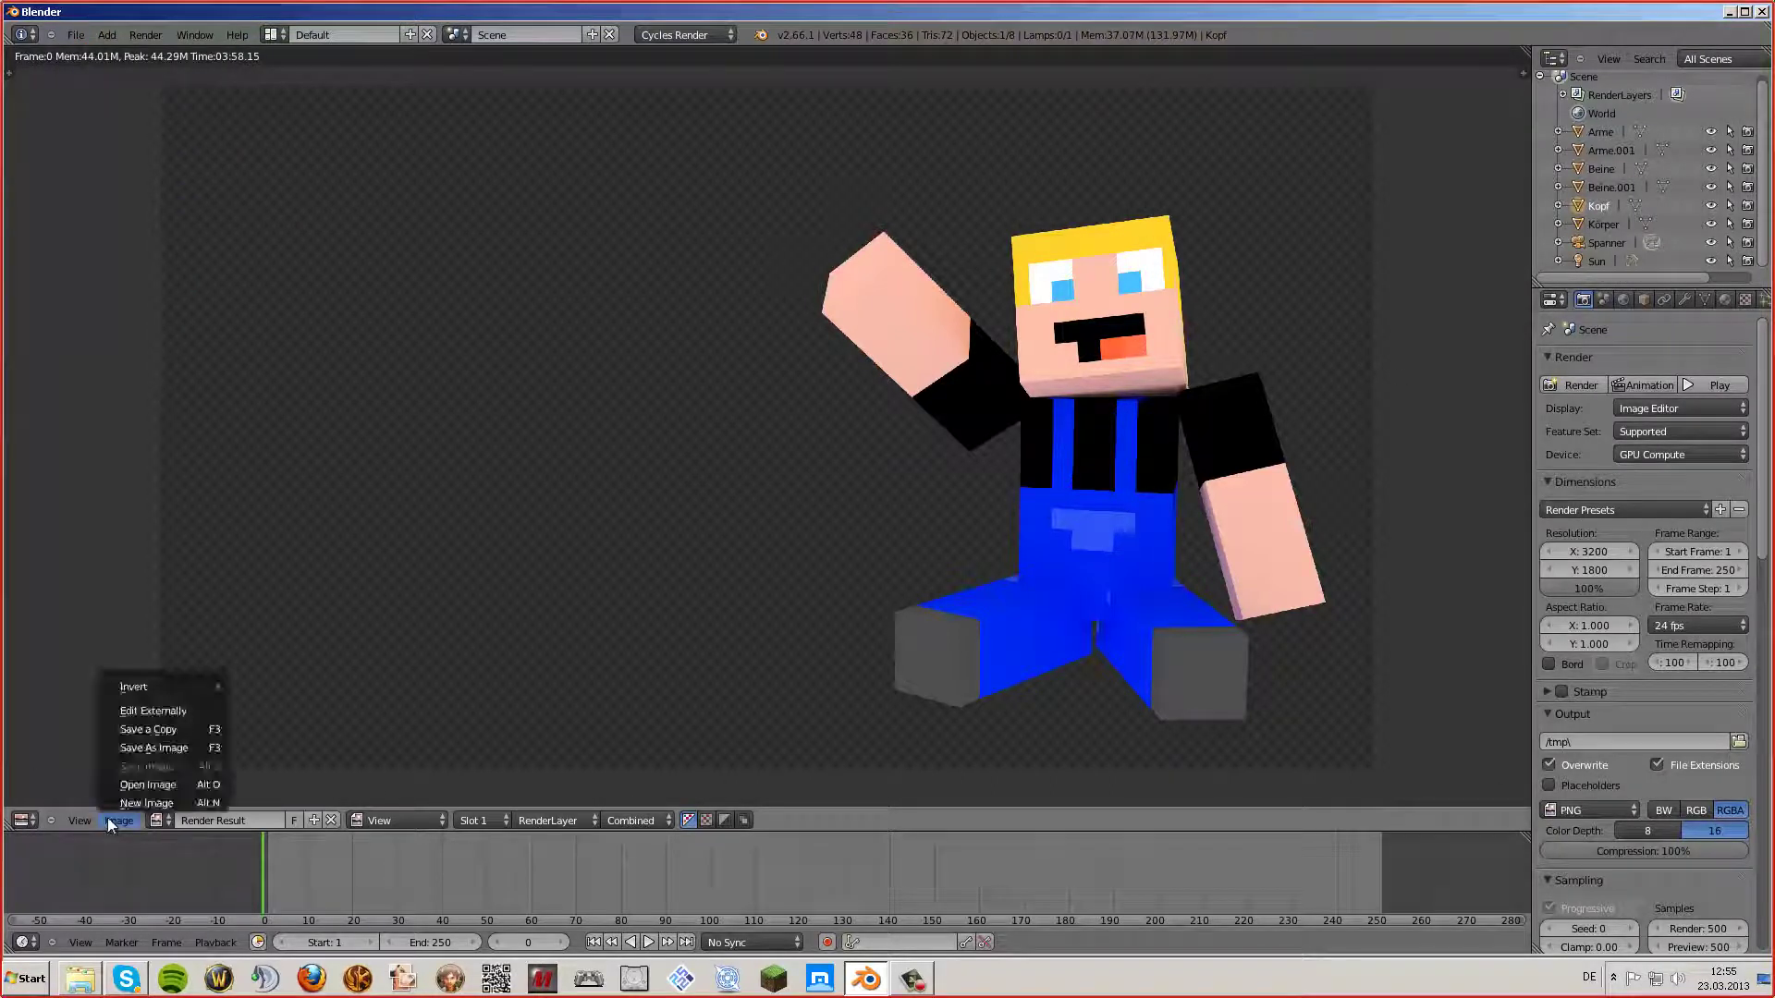
click(151, 746)
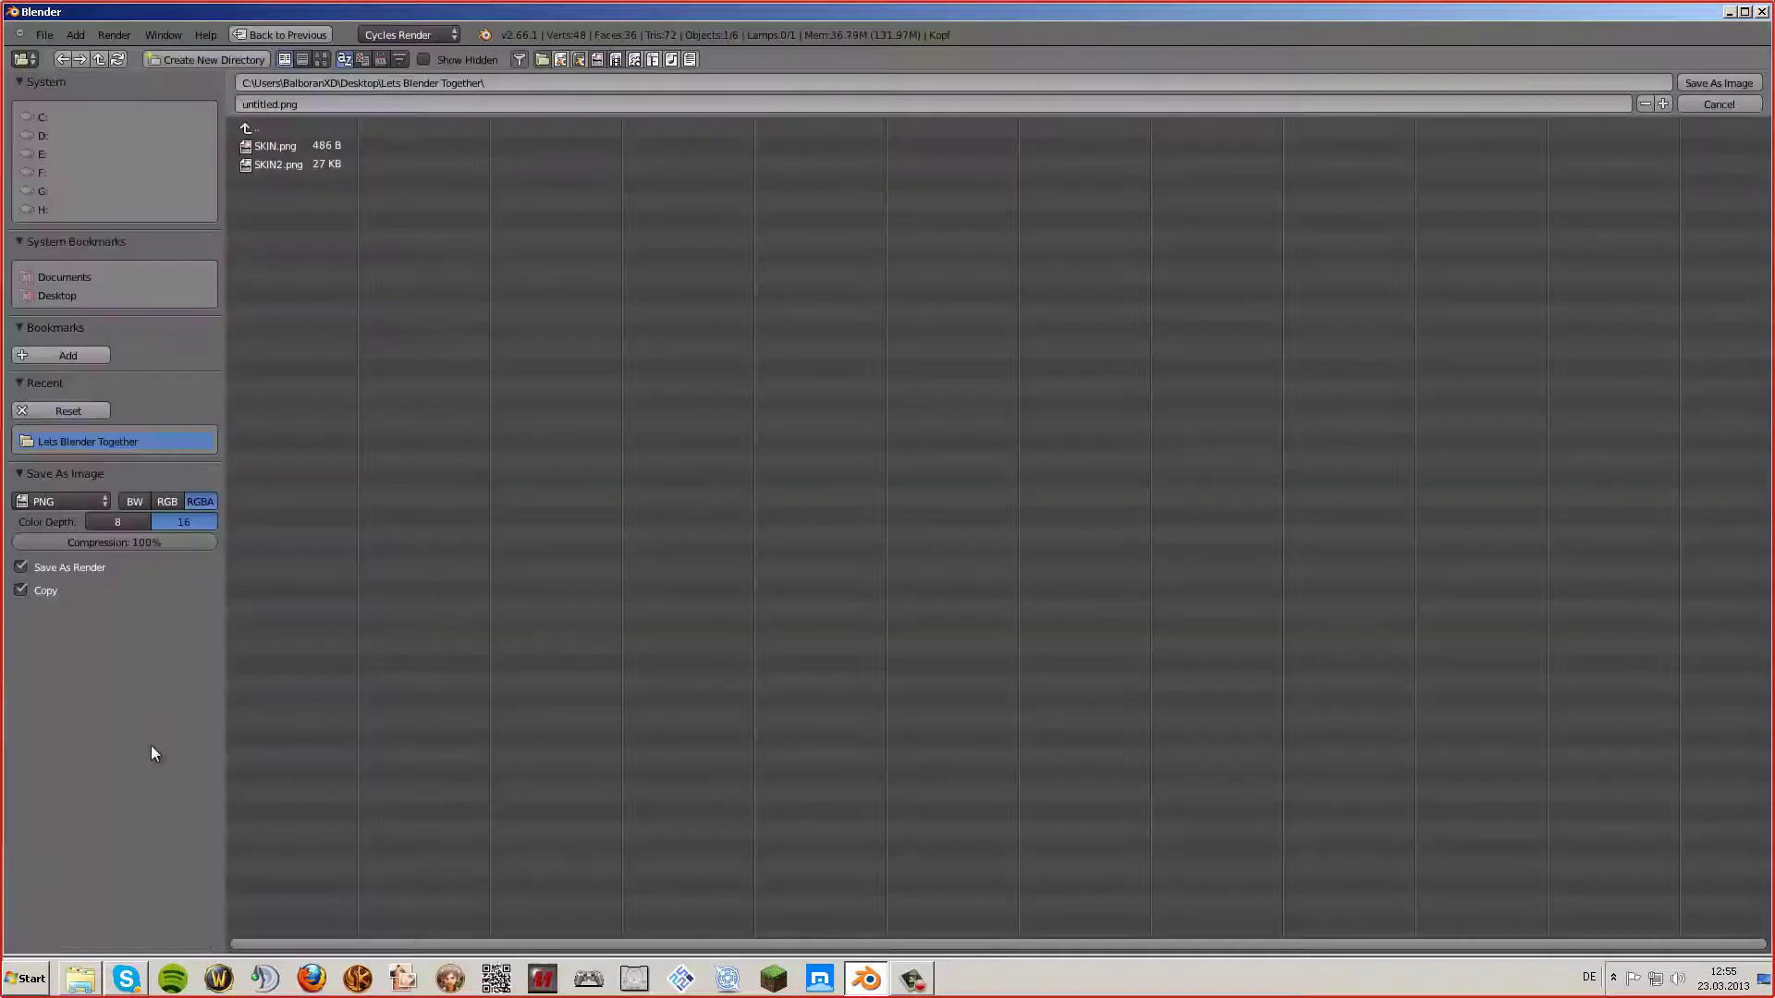
click(274, 105)
drag(275, 106, 224, 101)
text(Balboran)
text( Minec)
text(raft)
key(Return)
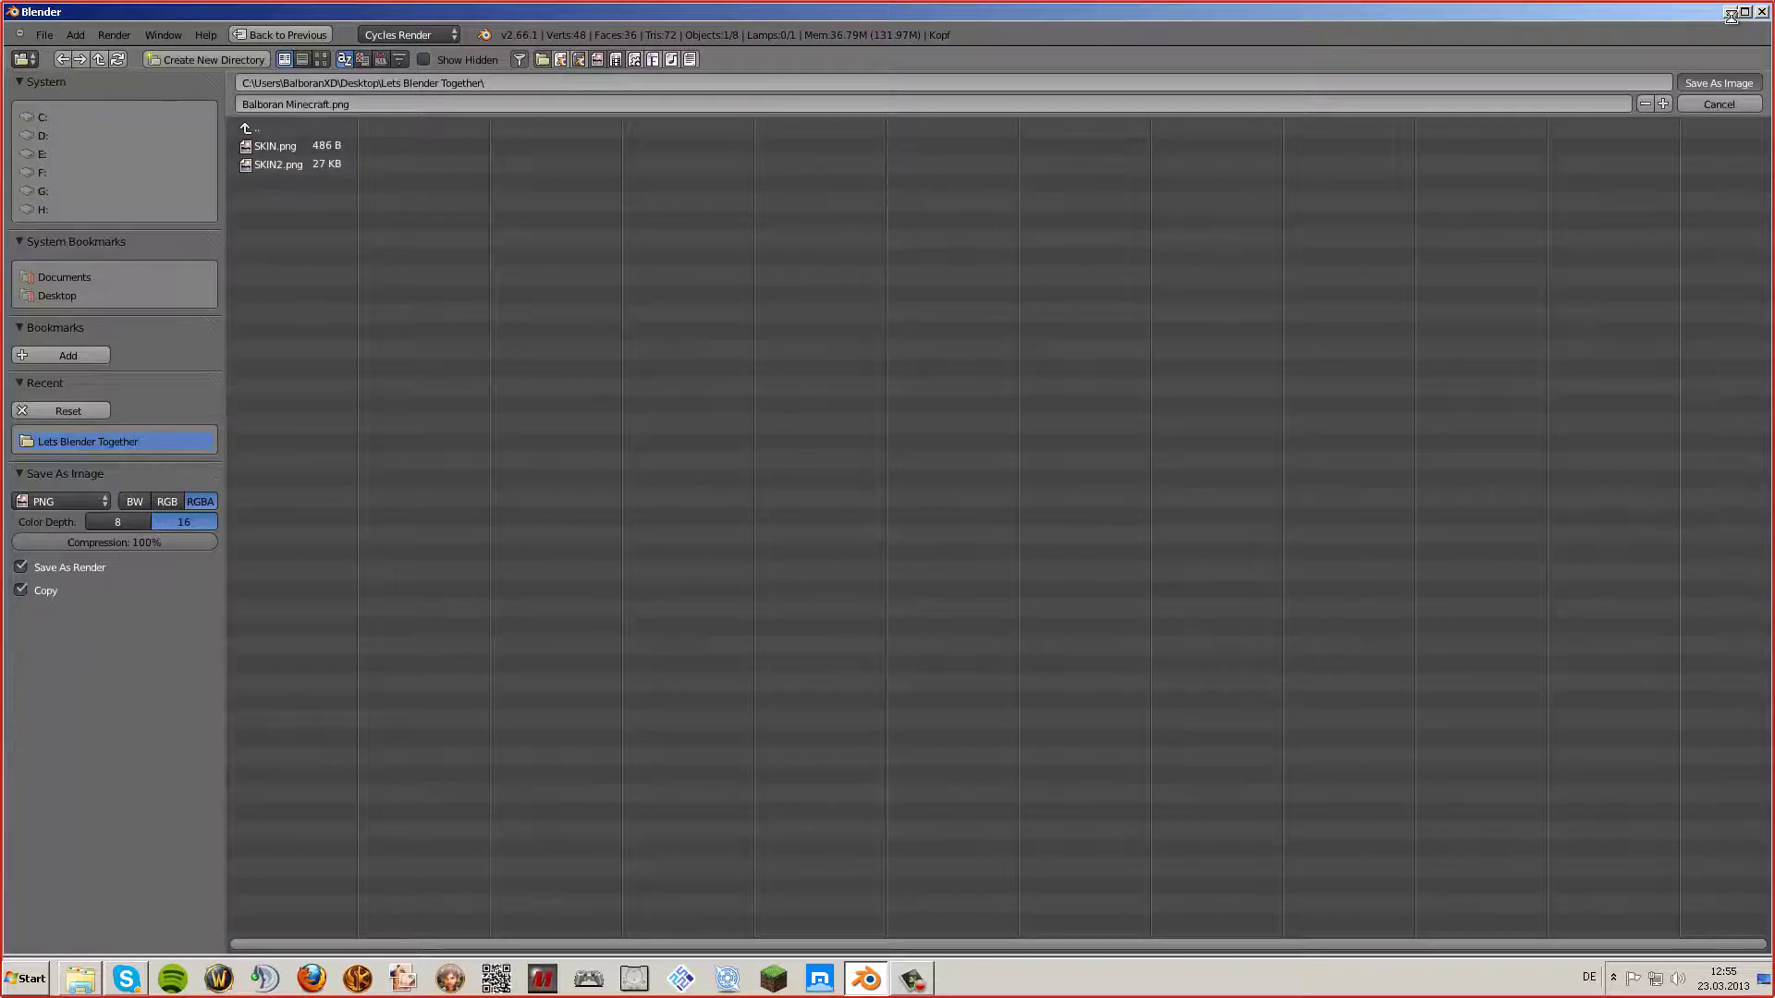
key(Return)
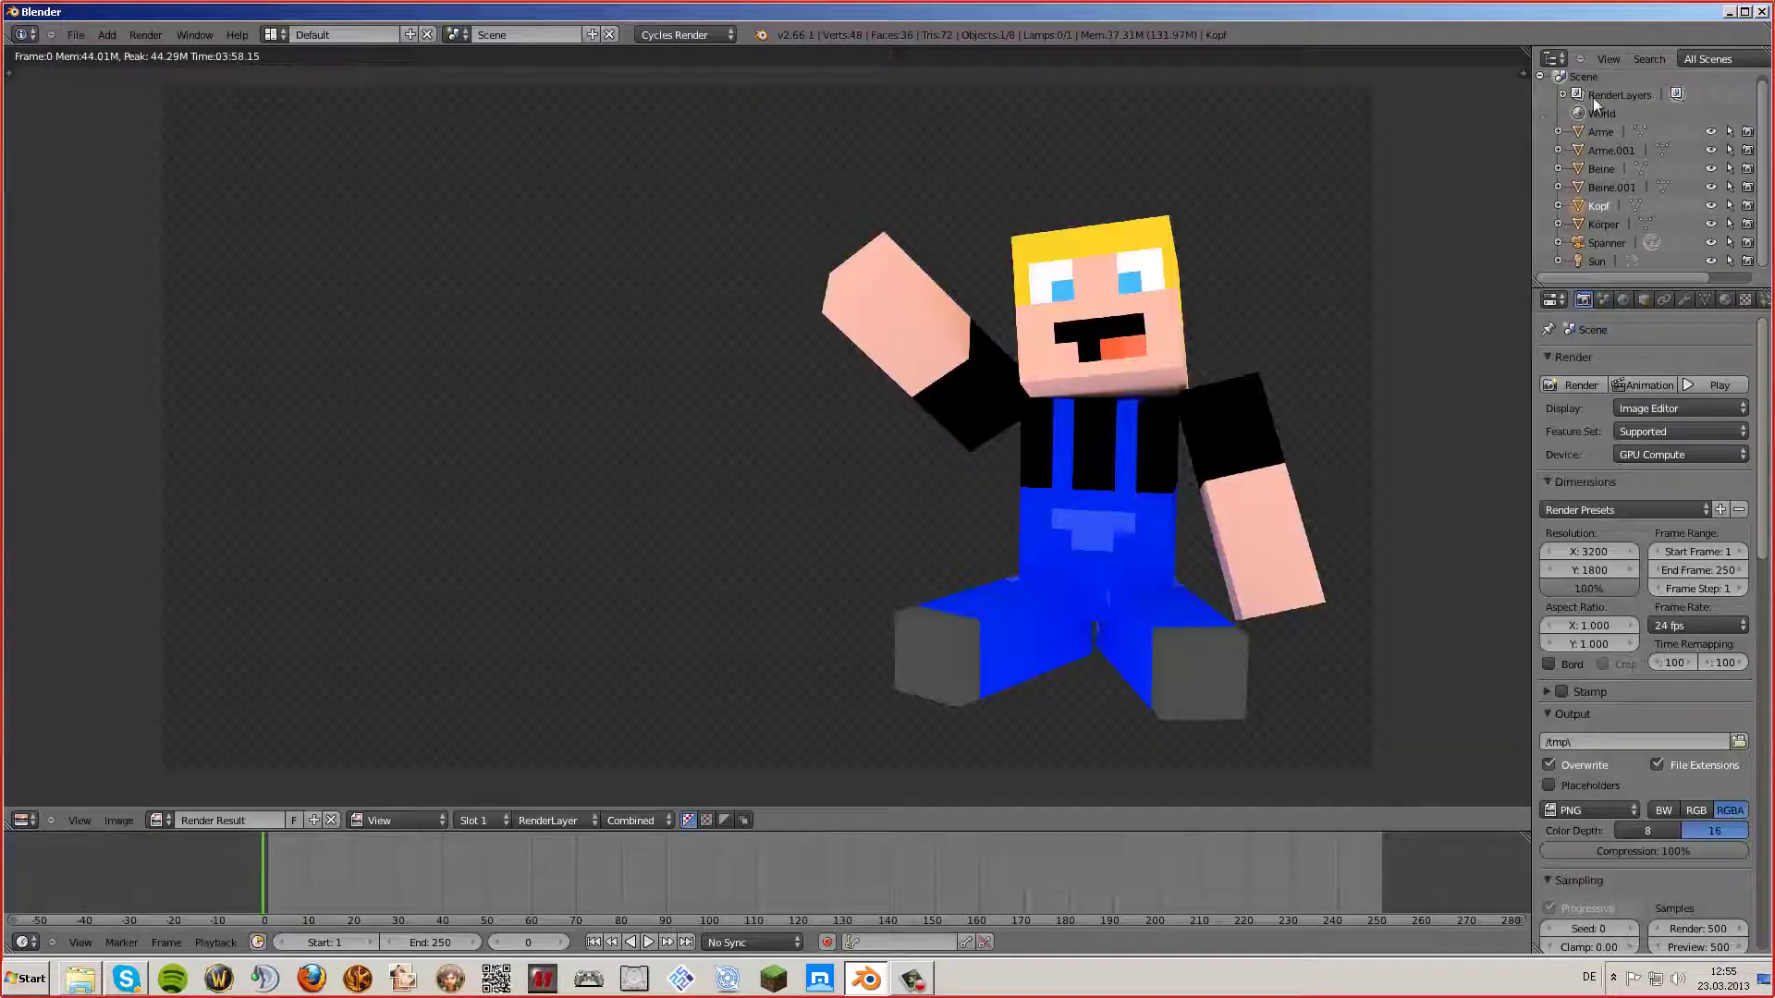
- Open the saved Balboran Minecraft PNG from Lets Blender Together in Windows Photo Viewer
click(1730, 13)
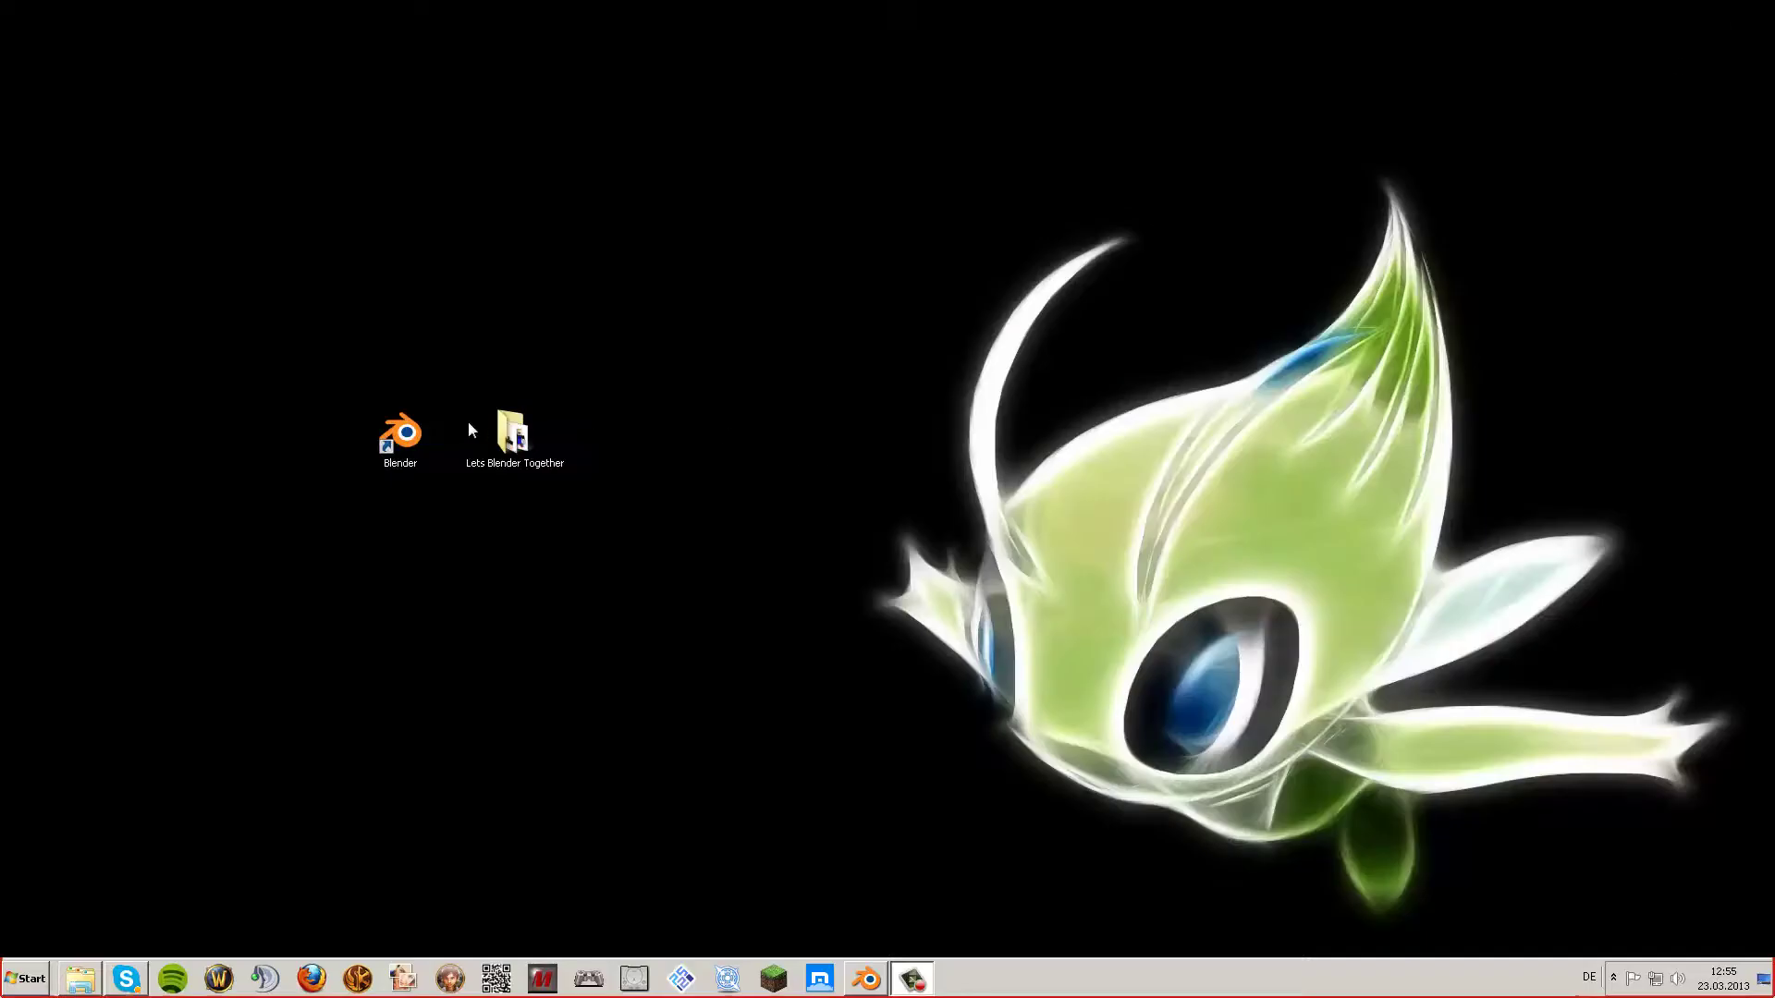
double_click(511, 436)
click(1068, 393)
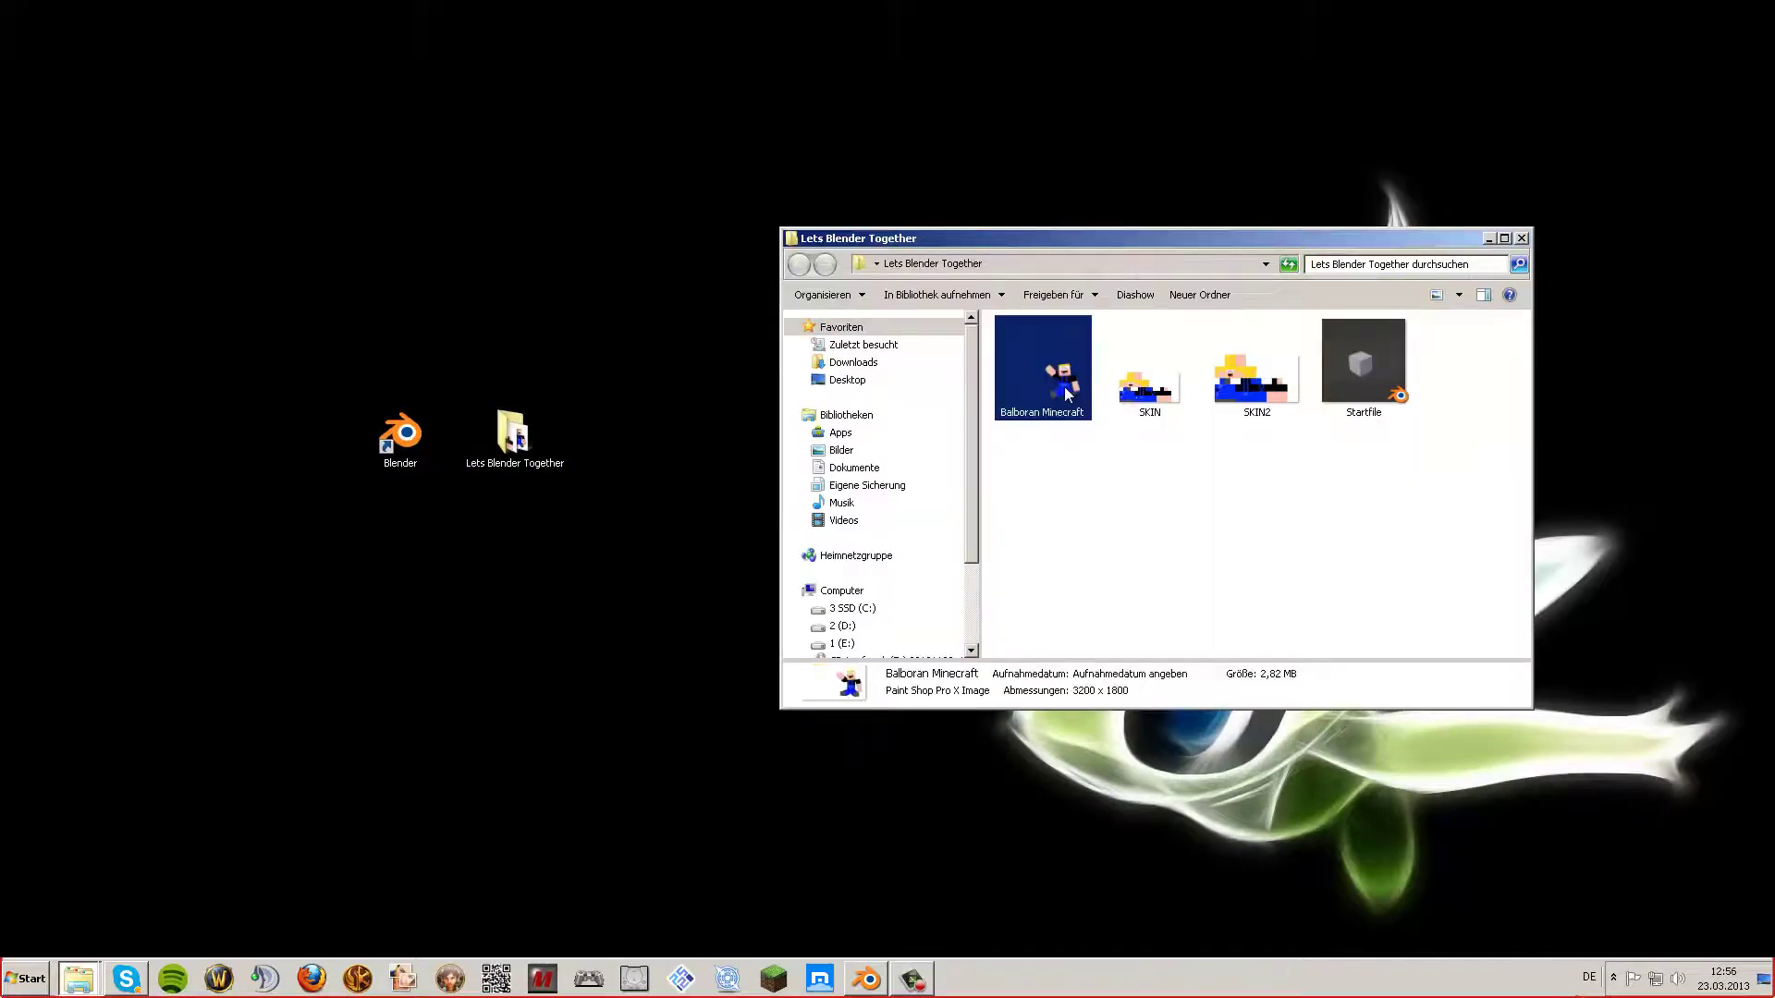
right_click(1068, 393)
click(1133, 459)
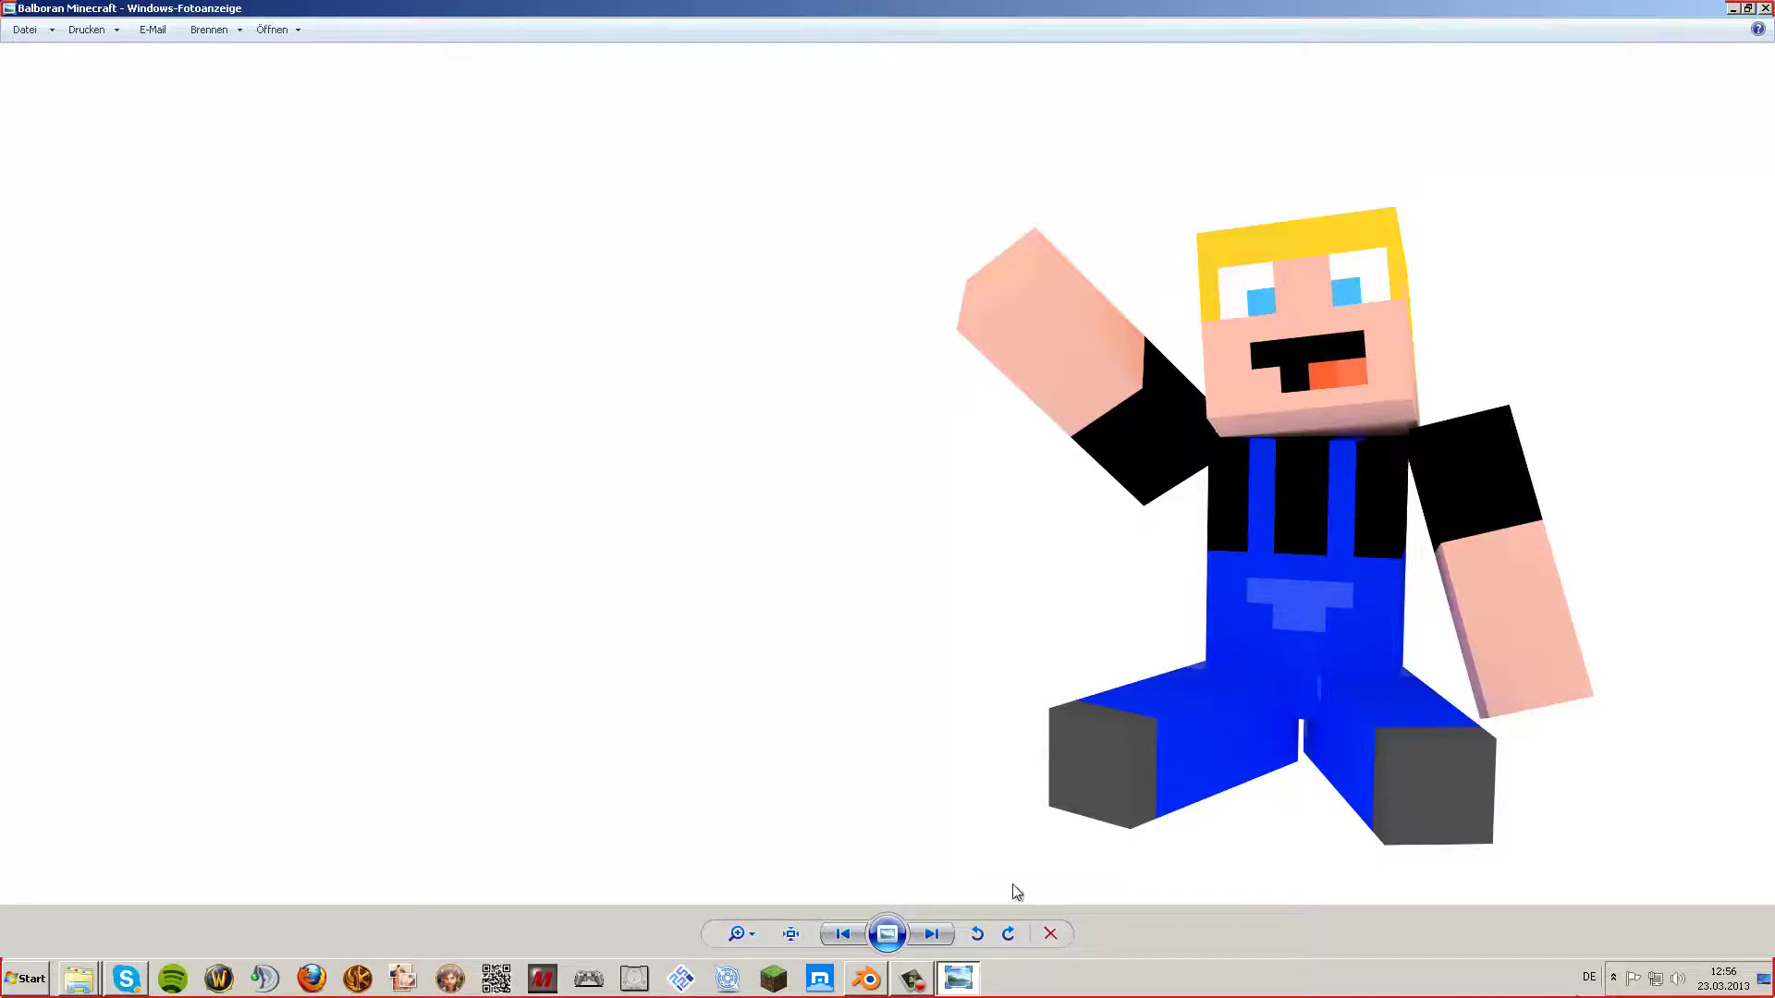
- Bring Blender back to the front, showing the finished Render Result
click(868, 980)
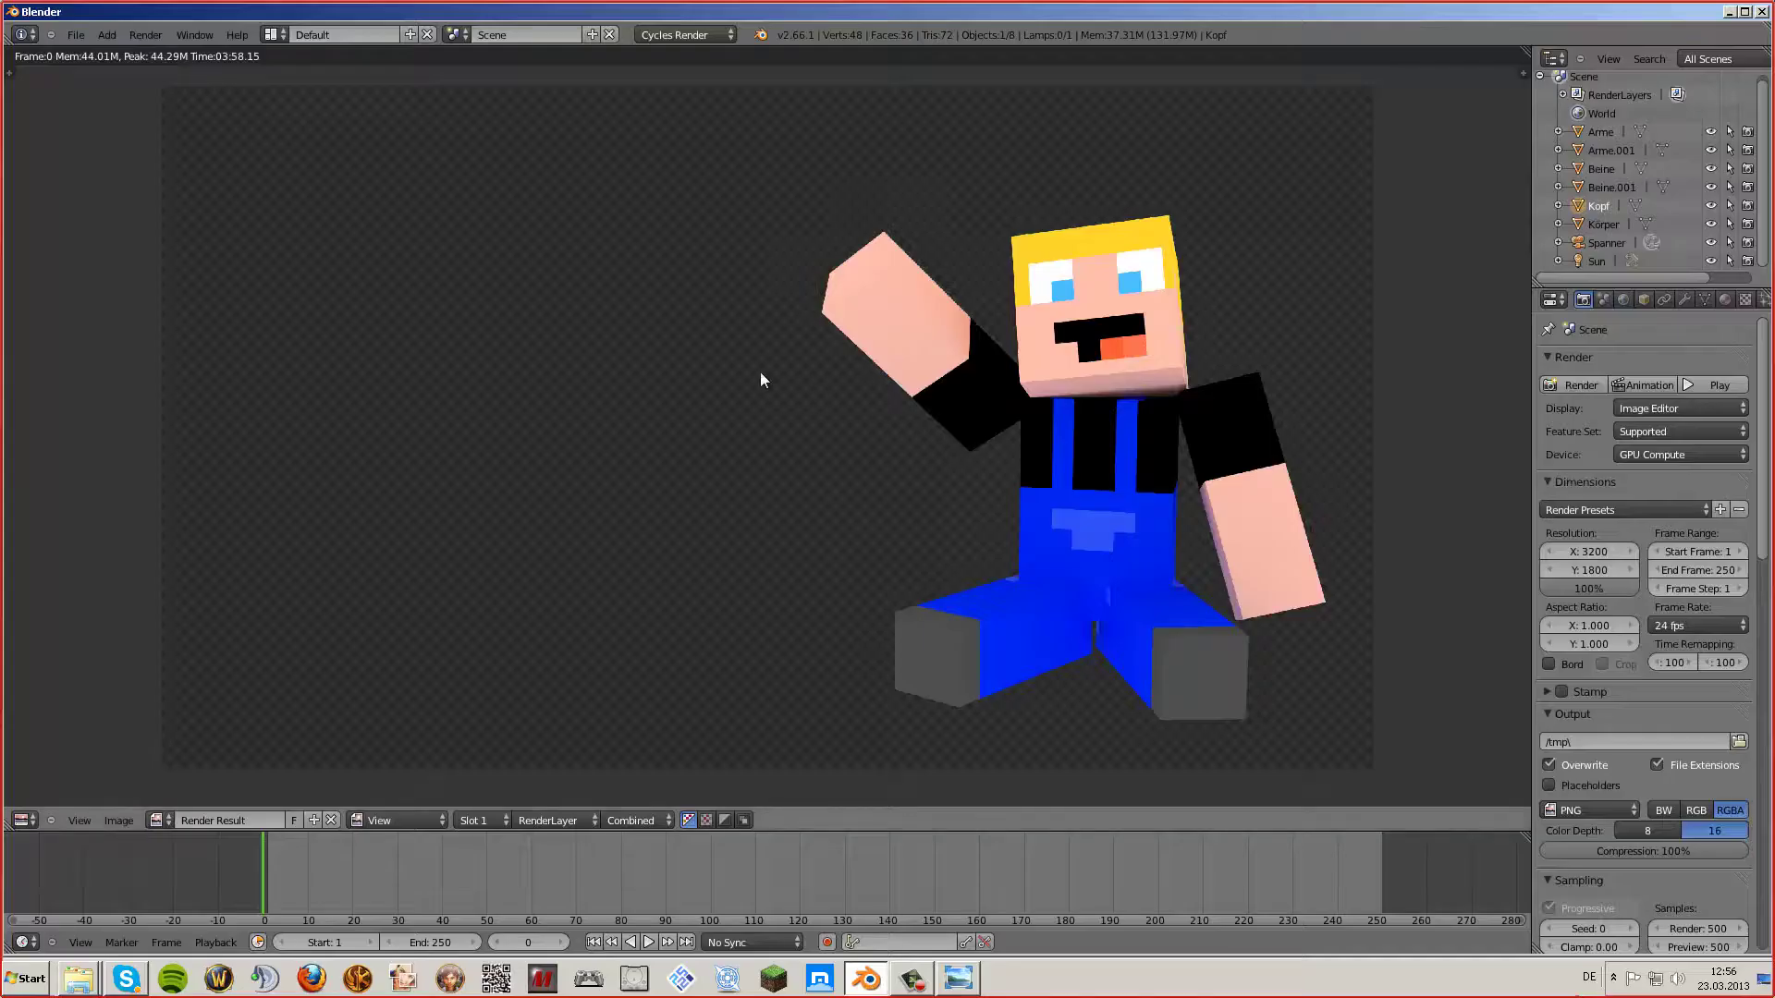